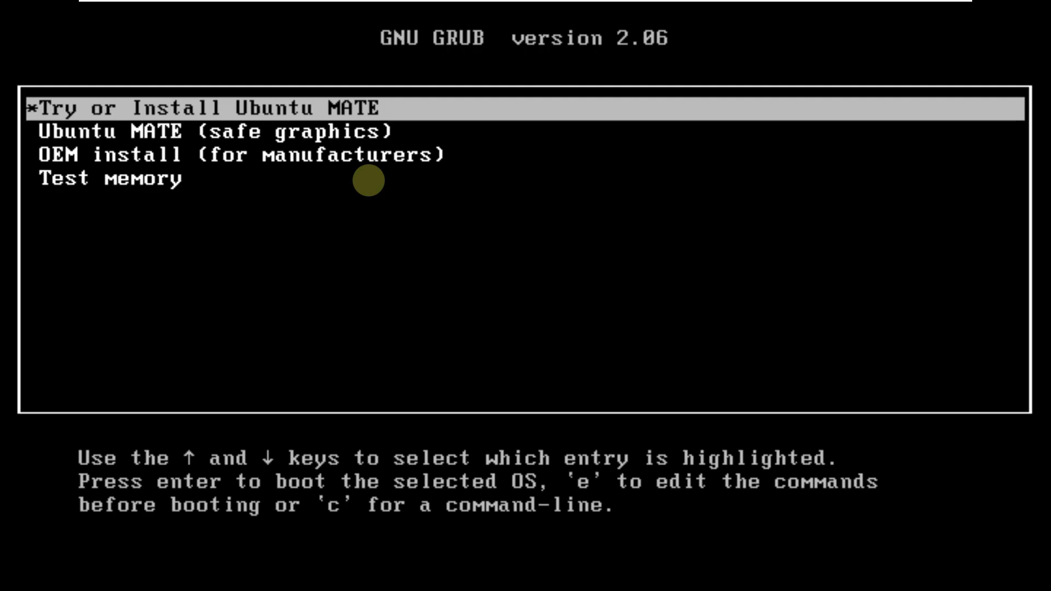
- Browse the GRUB boot entries and settle on Try or Install Ubuntu MATE
{"action": "key", "text": "Down"}
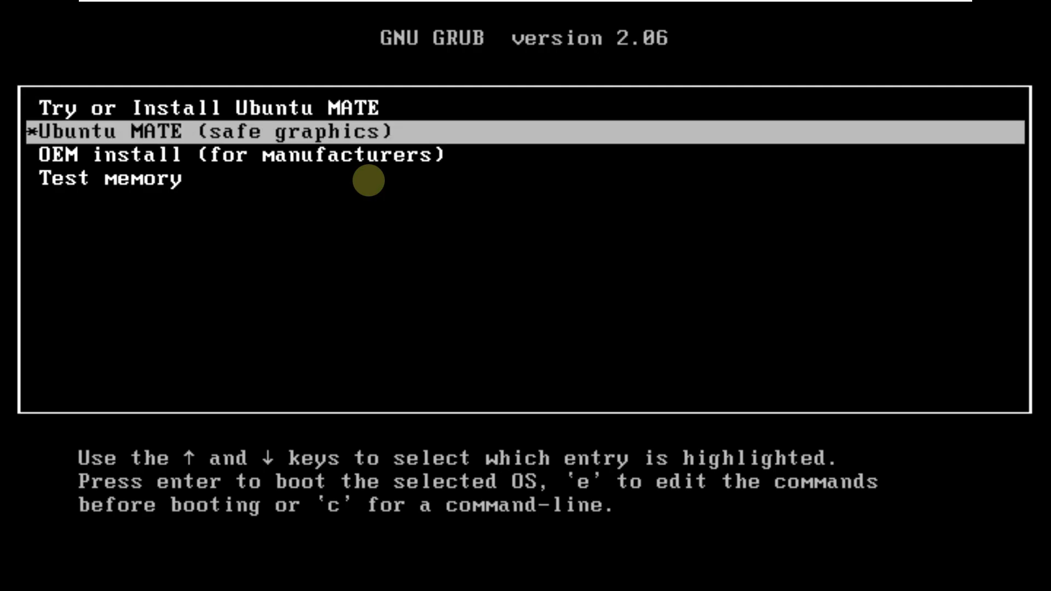
{"action": "key", "text": "Up"}
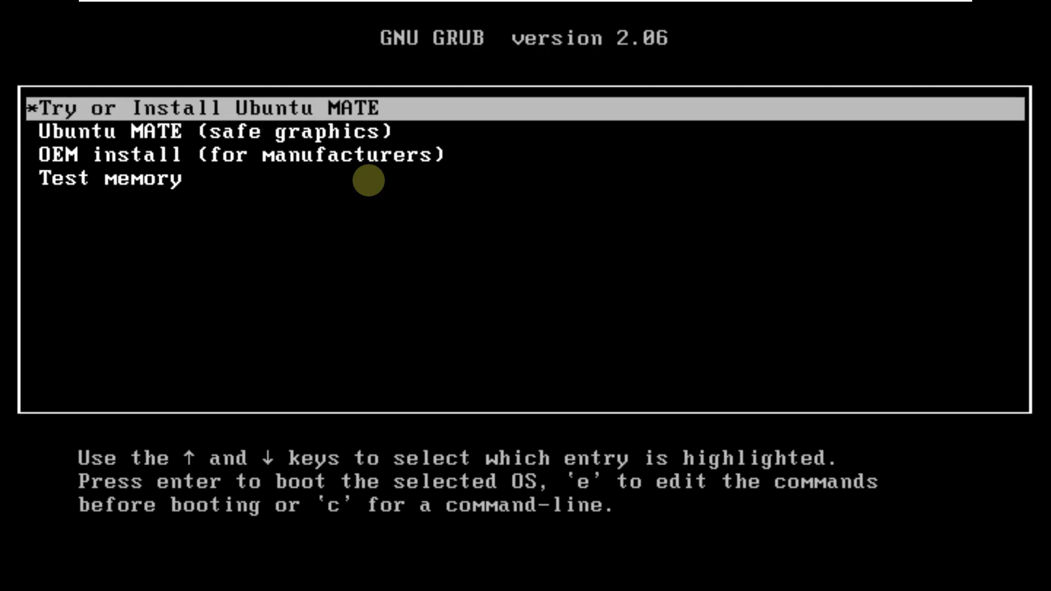
{"action": "key", "text": "Down"}
{"action": "key", "text": "Down"}
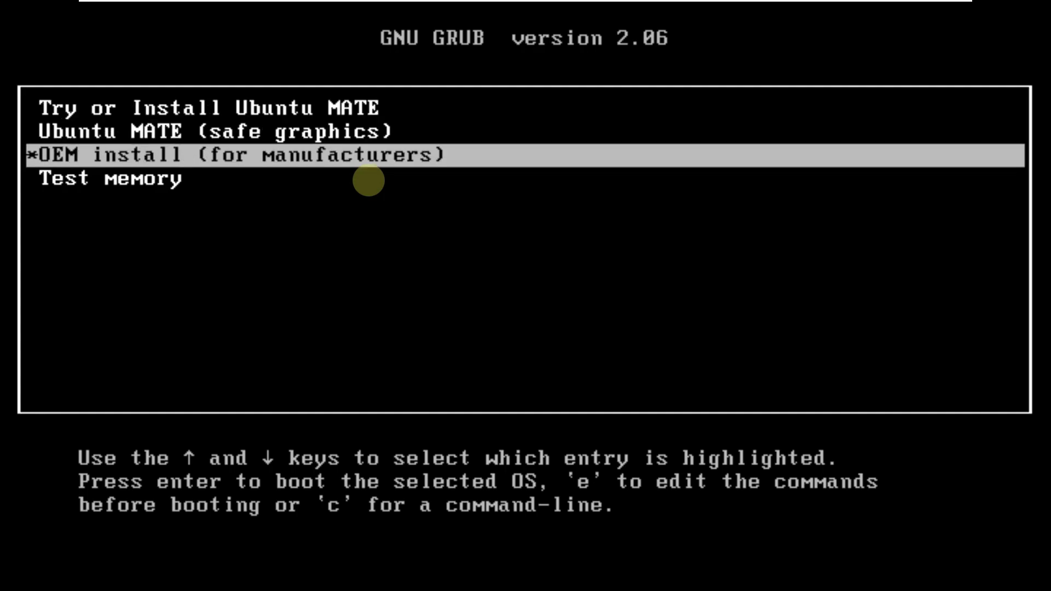
{"action": "key", "text": "Down"}
{"action": "key", "text": "Up"}
{"action": "key", "text": "Up"}
{"action": "key", "text": "Up"}
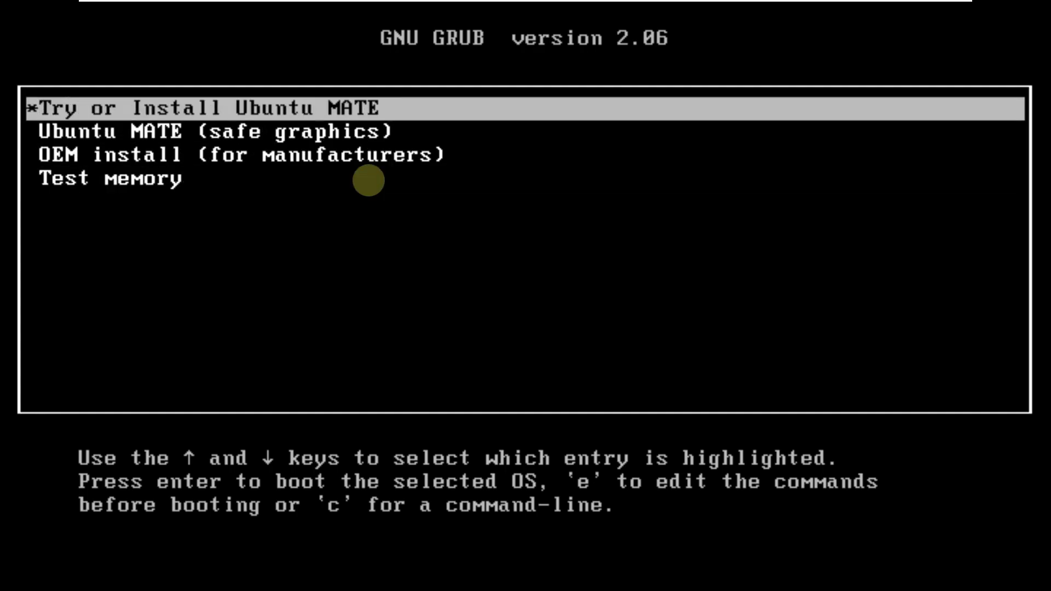
{"action": "key", "text": "Down"}
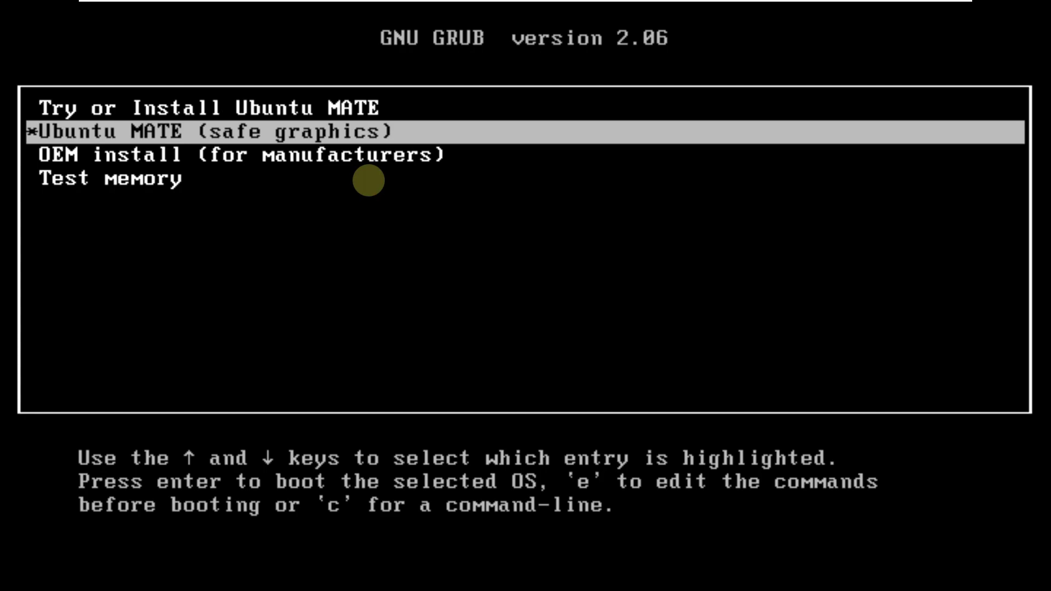
{"action": "key", "text": "Down"}
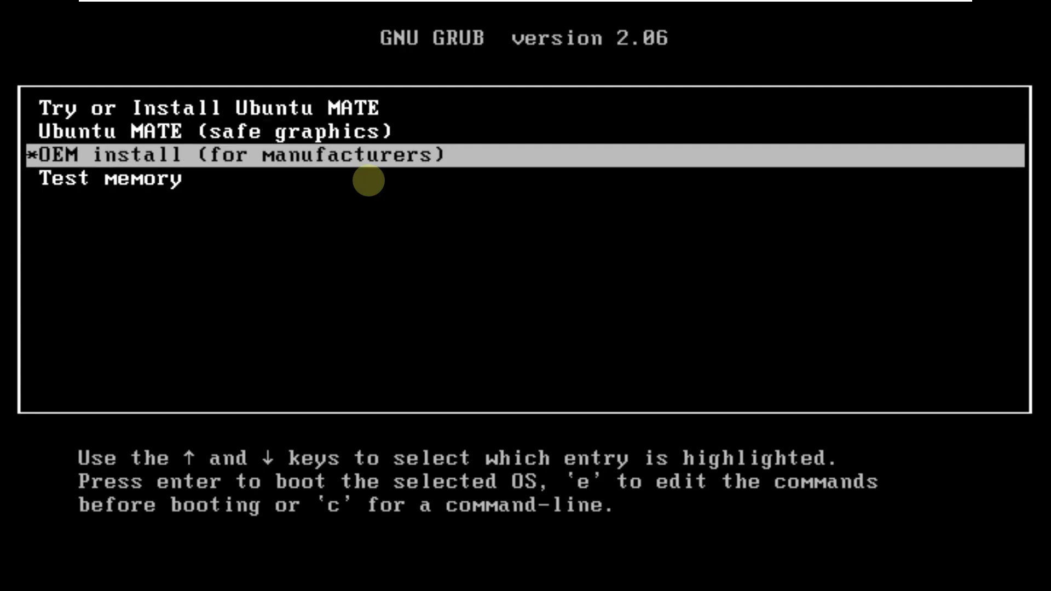
{"action": "key", "text": "Down"}
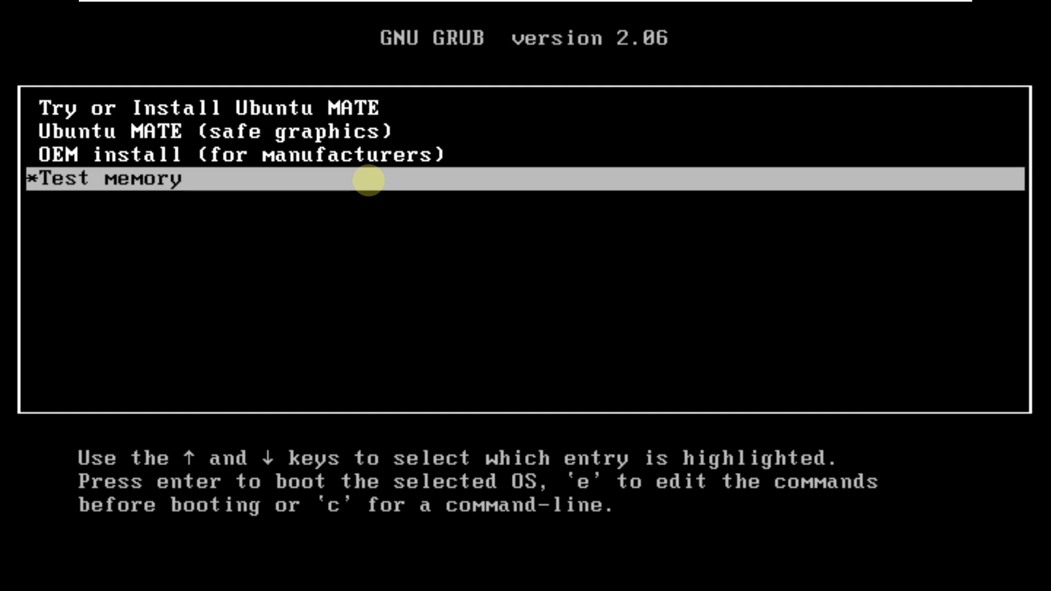
{"action": "key", "text": "Up"}
{"action": "key", "text": "Up"}
{"action": "key", "text": "Up"}
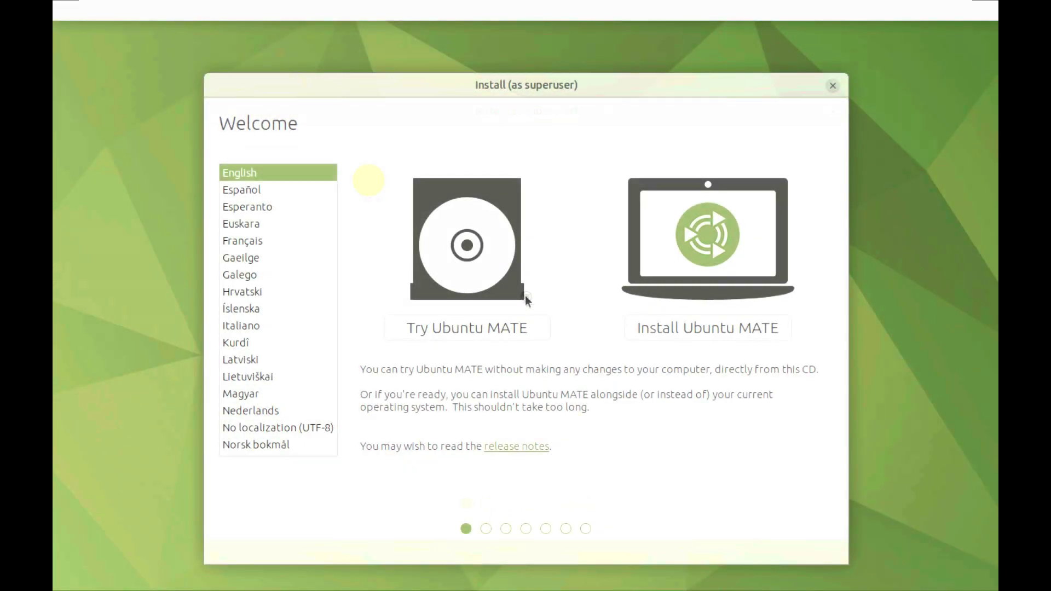
{"action": "mouse_move", "coordinate": [521, 81]}
{"action": "left_mouse_down"}
{"action": "mouse_move", "coordinate": [499, 63]}
{"action": "mouse_move", "coordinate": [520, 68]}
{"action": "left_mouse_up"}
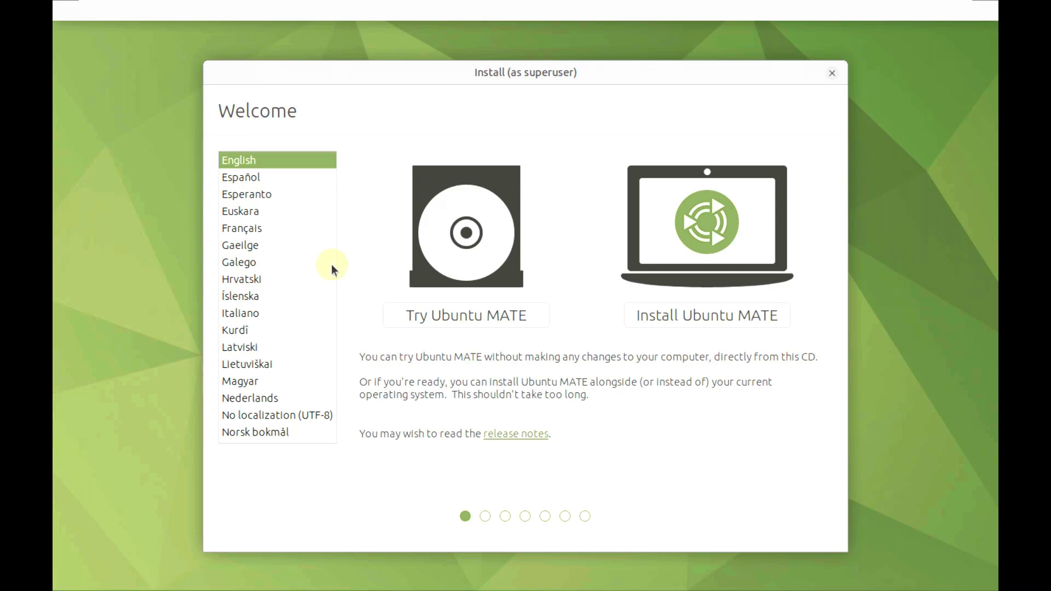
{"action": "mouse_move", "coordinate": [329, 244]}
{"action": "left_click_drag", "start_coordinate": [333, 233], "coordinate": [337, 192]}
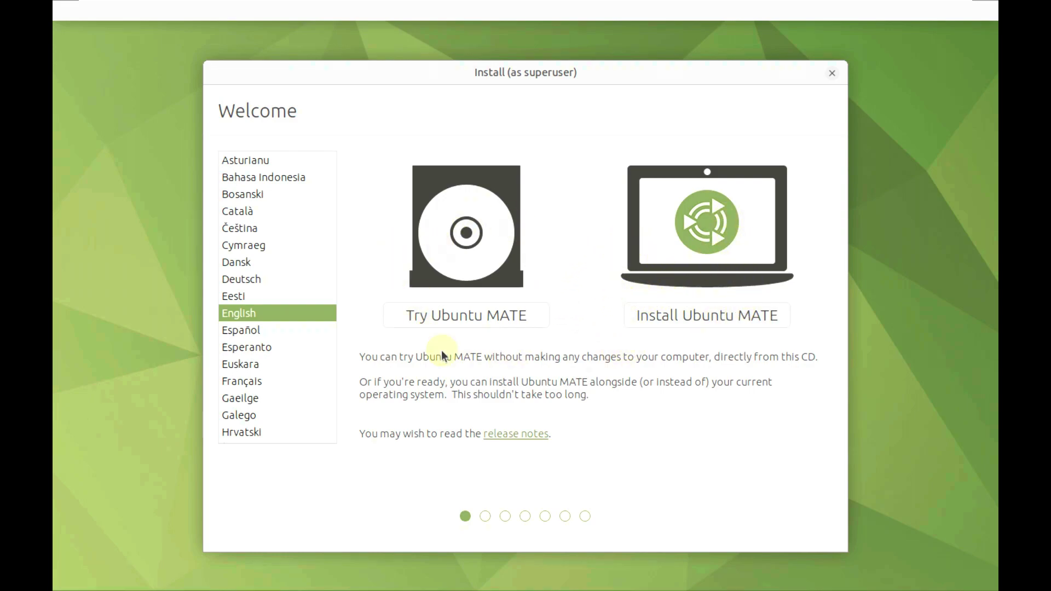
- Choose Try Ubuntu MATE to start the live session without installing
{"action": "left_click", "coordinate": [455, 317]}
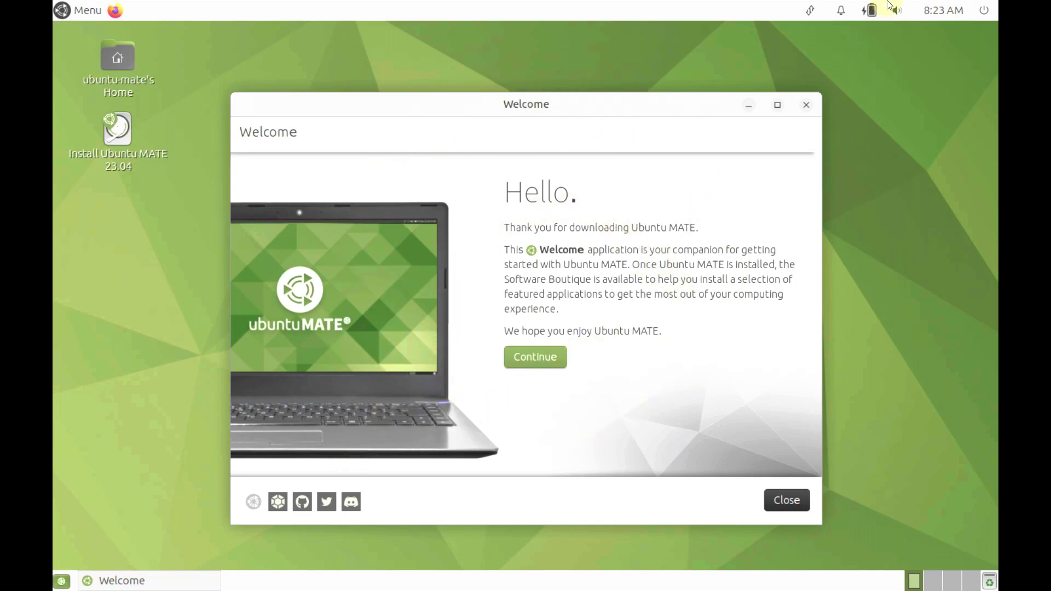
- Turn off VMware Stretch for native-size display, then open and dismiss the desktop context menu
{"action": "mouse_move", "coordinate": [890, 3]}
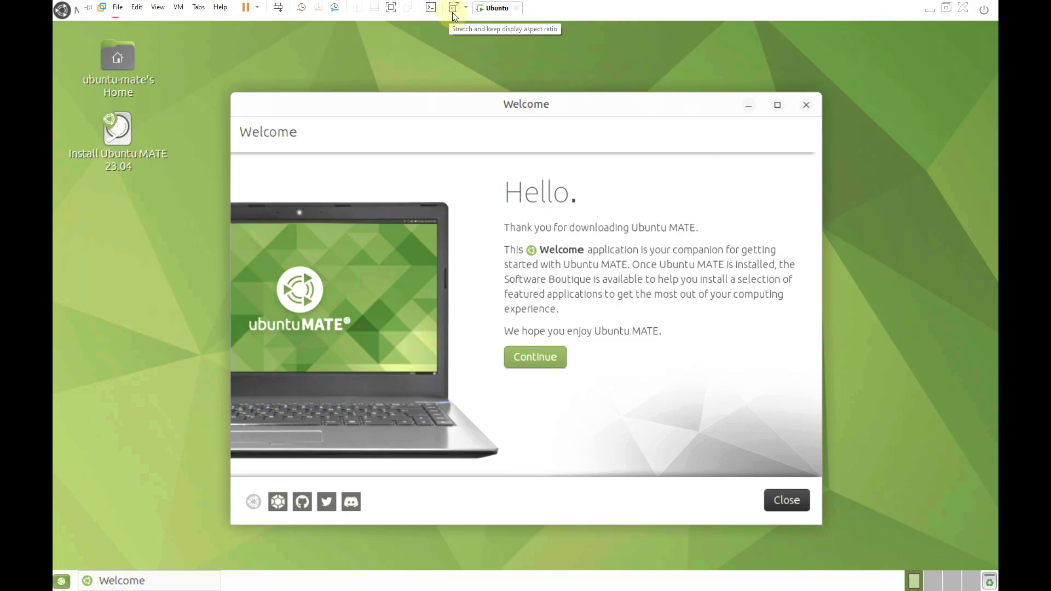
{"action": "left_click", "coordinate": [454, 16]}
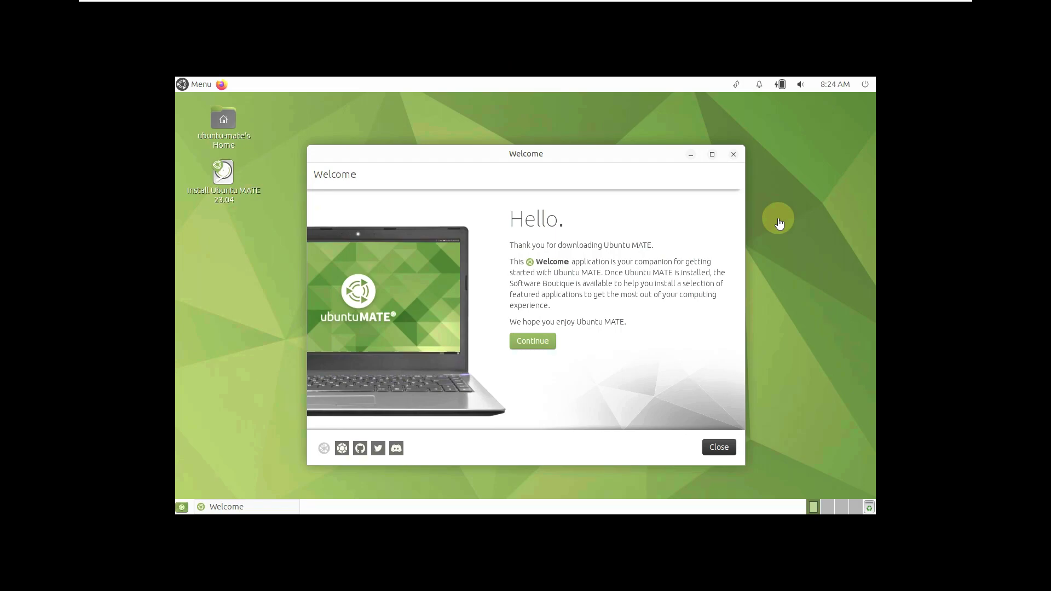
{"action": "right_click", "coordinate": [794, 151]}
{"action": "left_click", "coordinate": [570, 388]}
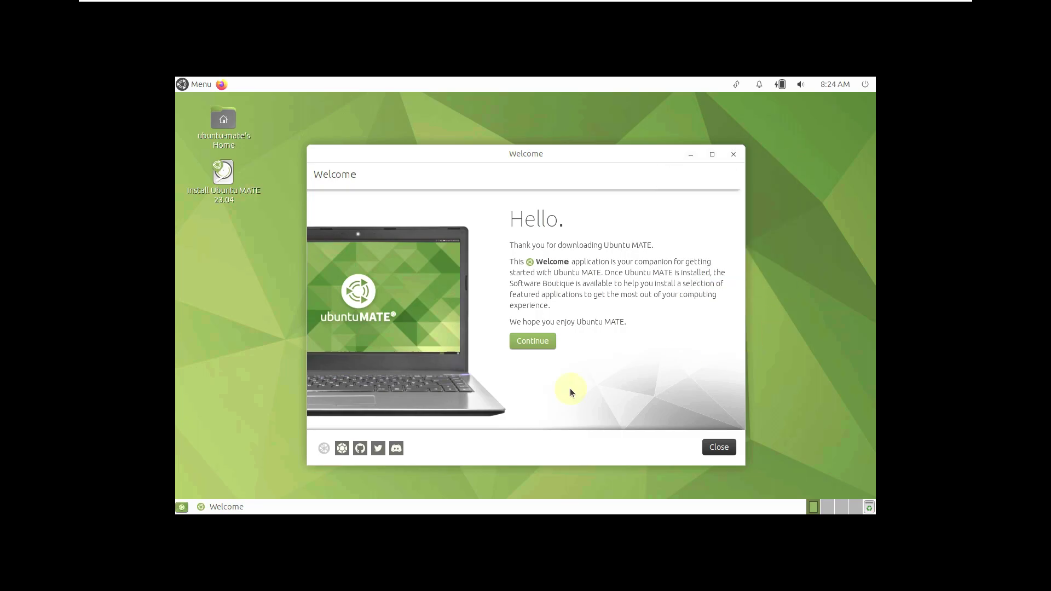
- Set the display resolution to 1920 x 1080 in Monitor Preferences and keep the configuration
{"action": "left_click", "coordinate": [204, 87]}
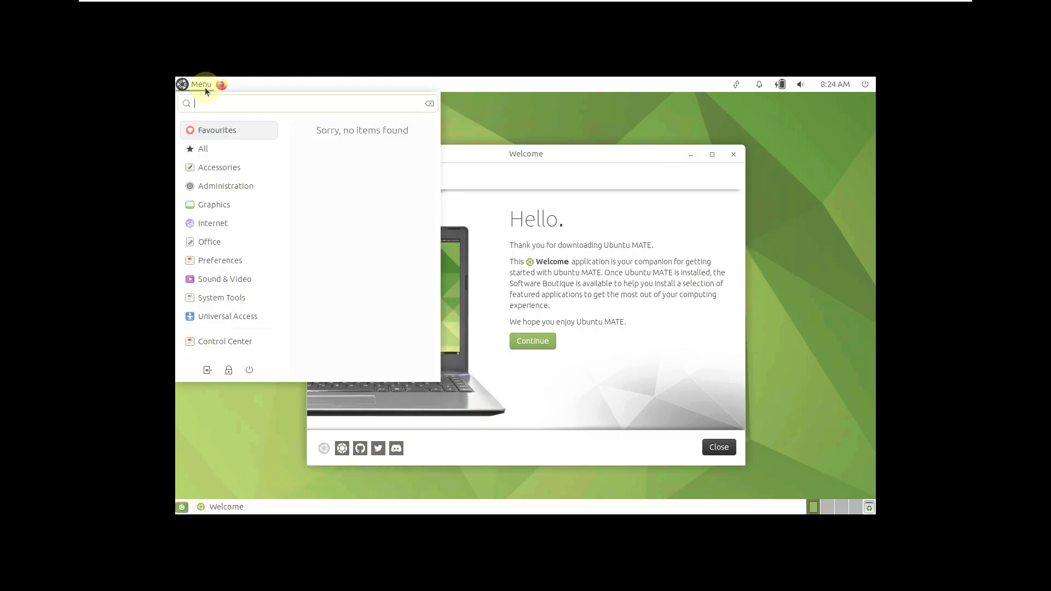
{"action": "mouse_move", "coordinate": [235, 279]}
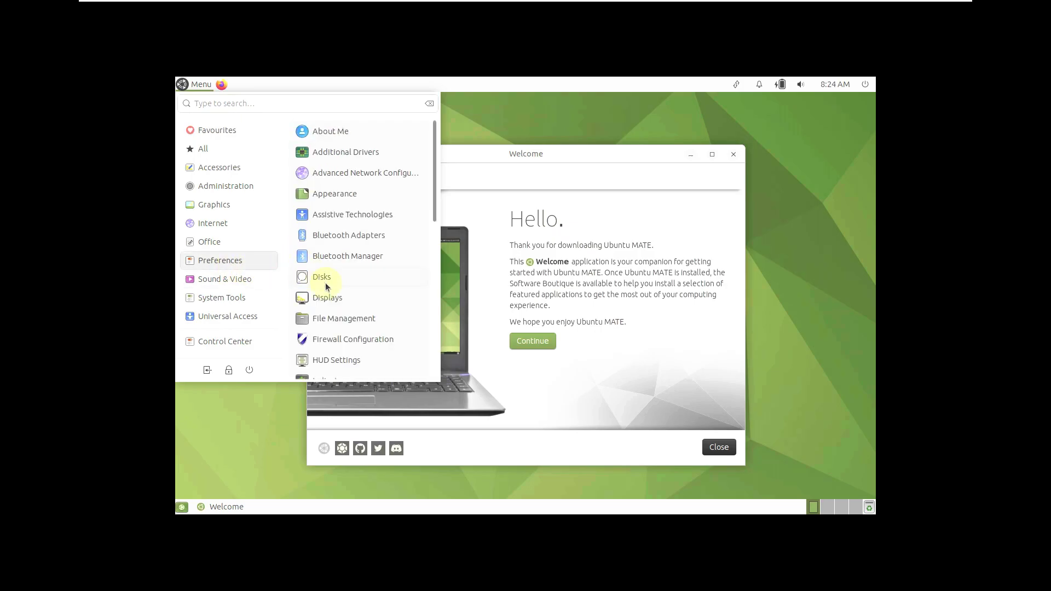
{"action": "left_click", "coordinate": [327, 296]}
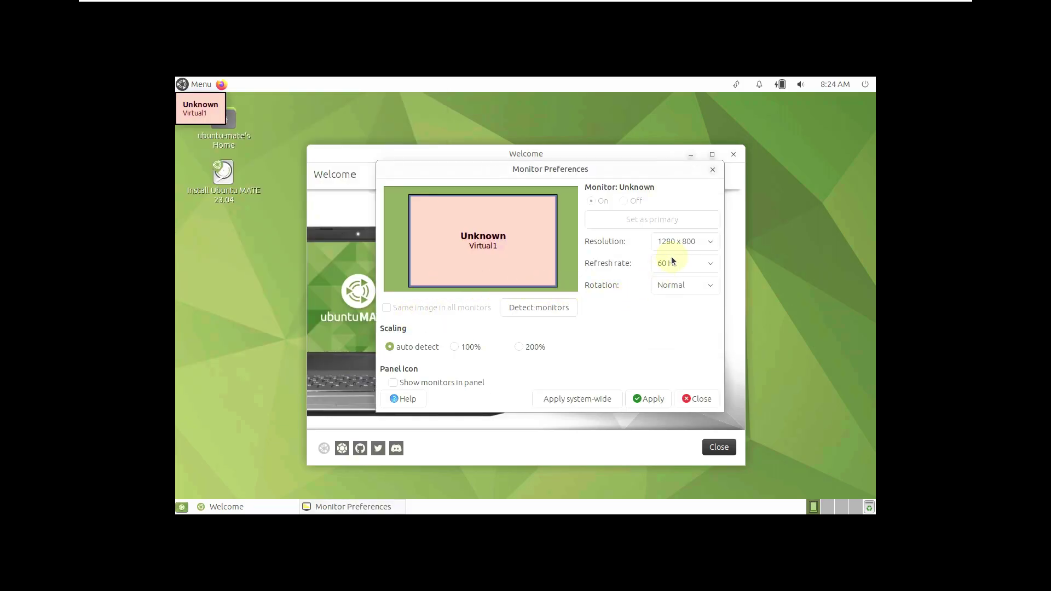
{"action": "left_click", "coordinate": [677, 242]}
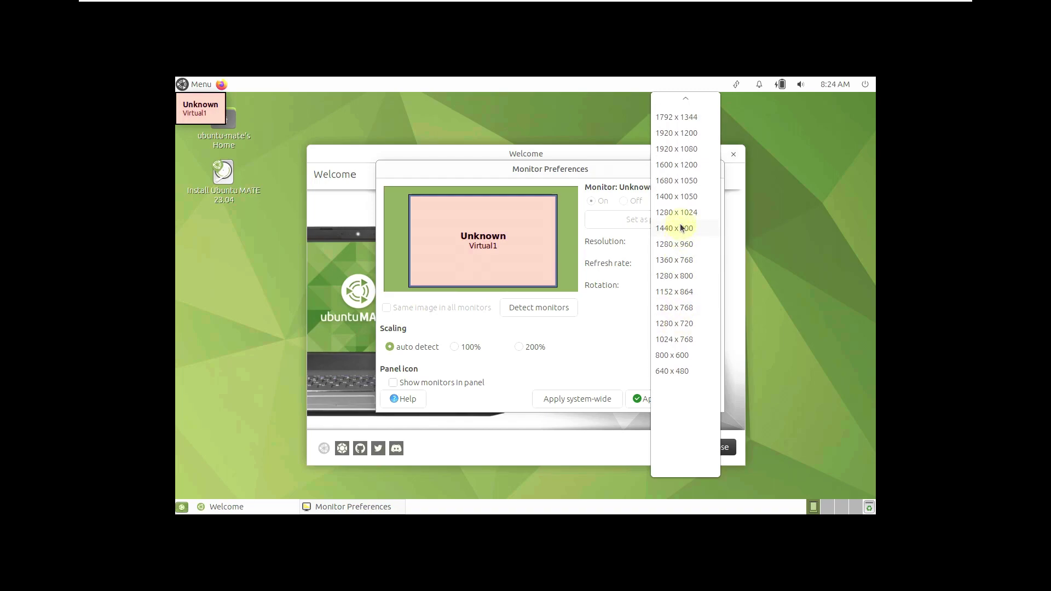
{"action": "scroll", "coordinate": [681, 228], "scroll_direction": "up", "scroll_amount": 2}
{"action": "left_click", "coordinate": [685, 179]}
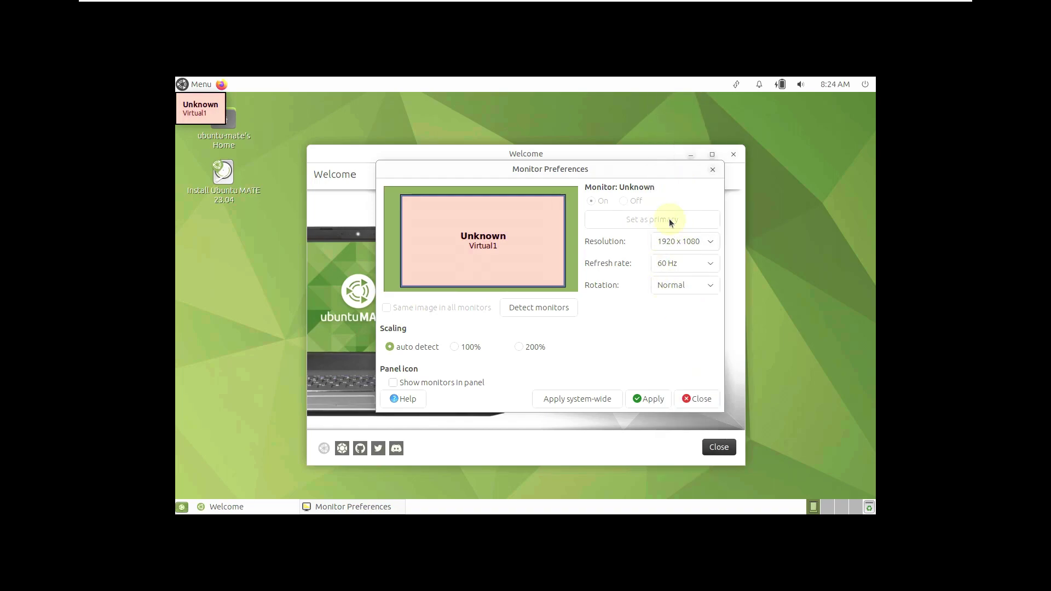
{"action": "left_click", "coordinate": [657, 401]}
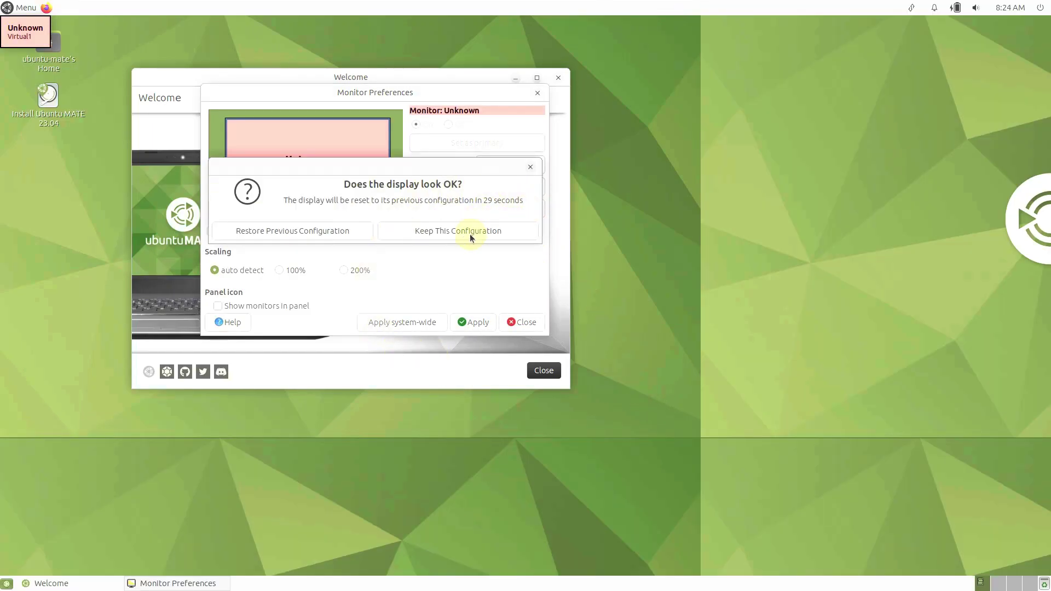
{"action": "left_click", "coordinate": [471, 237]}
- Close Monitor Preferences and move the Welcome window toward the screen centre
{"action": "left_click_drag", "start_coordinate": [441, 94], "coordinate": [636, 138]}
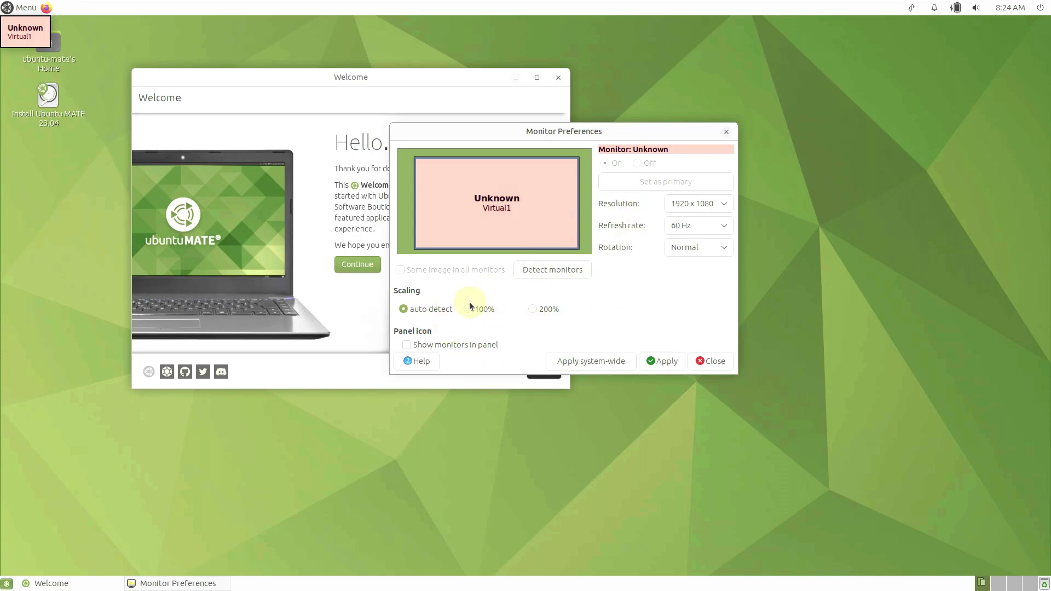
{"action": "left_click", "coordinate": [703, 361]}
{"action": "left_click_drag", "start_coordinate": [382, 81], "coordinate": [554, 103]}
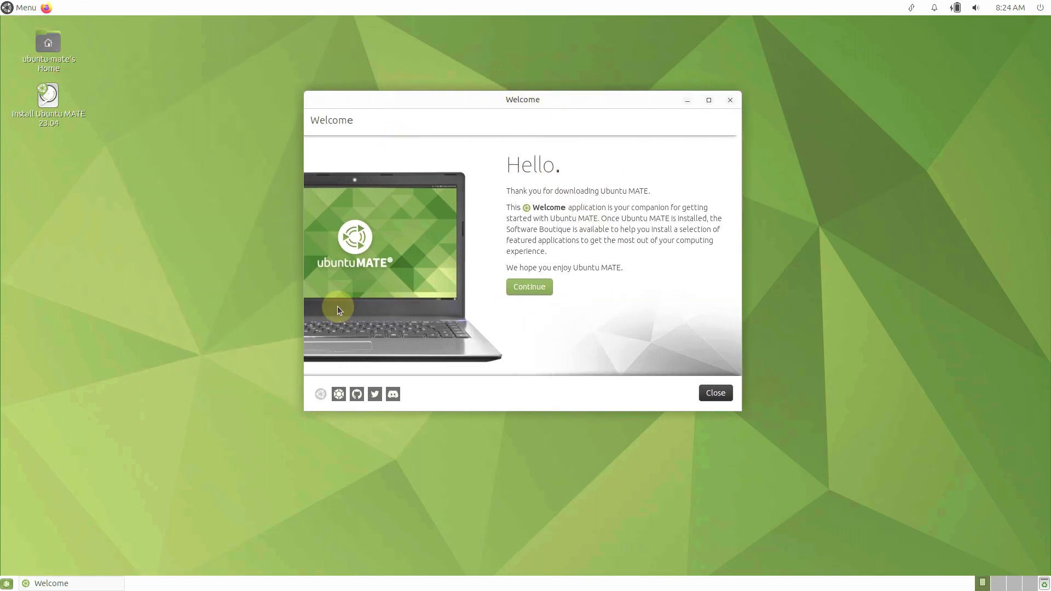
- Close Welcome and launch MATE System Monitor from System Tools, maximized
{"action": "left_click", "coordinate": [730, 100]}
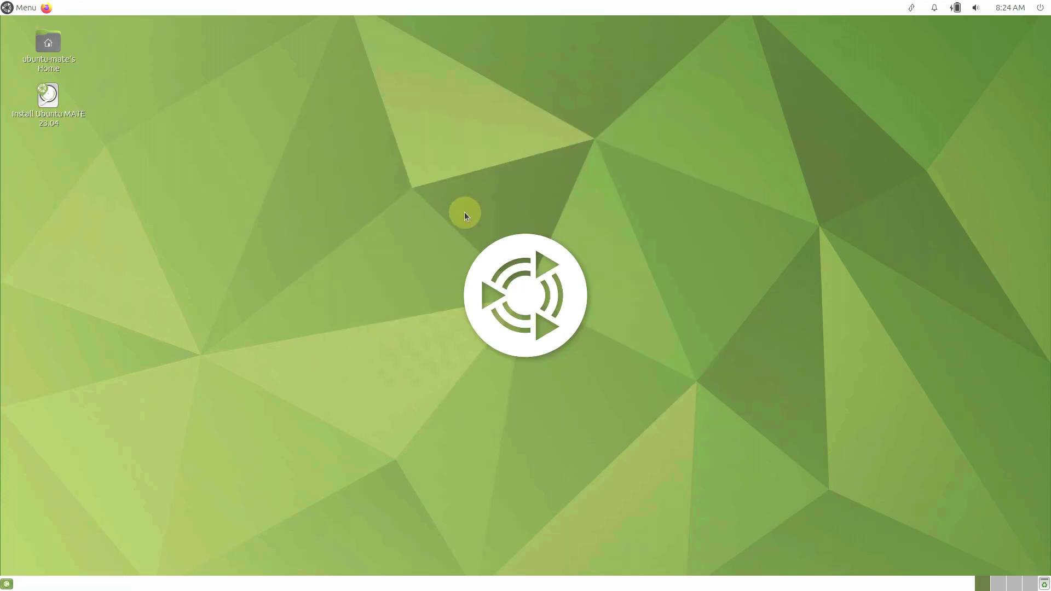
{"action": "left_click", "coordinate": [23, 8]}
{"action": "mouse_move", "coordinate": [55, 239]}
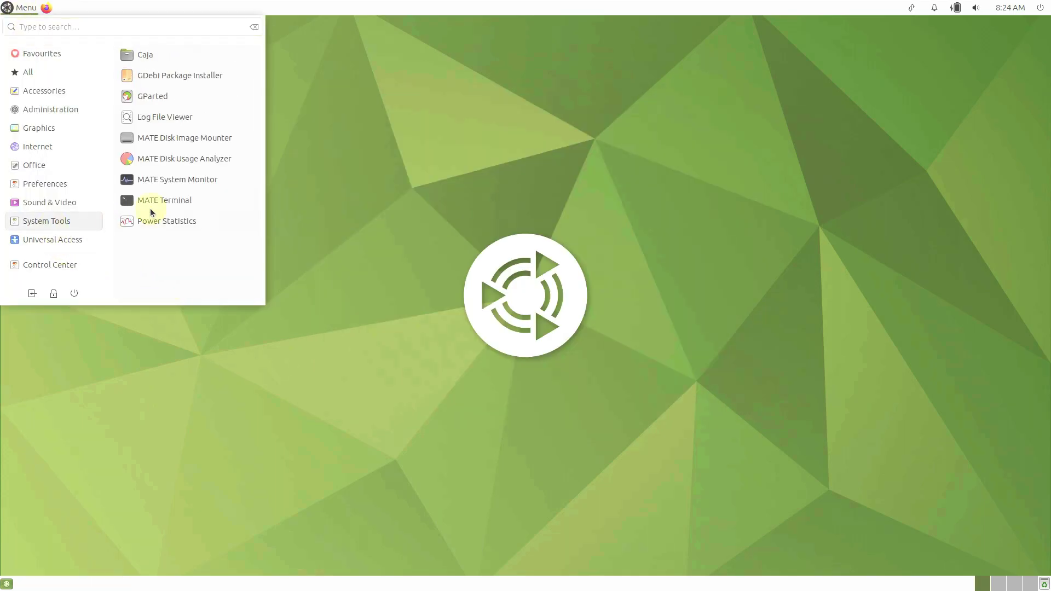
{"action": "left_click", "coordinate": [163, 181]}
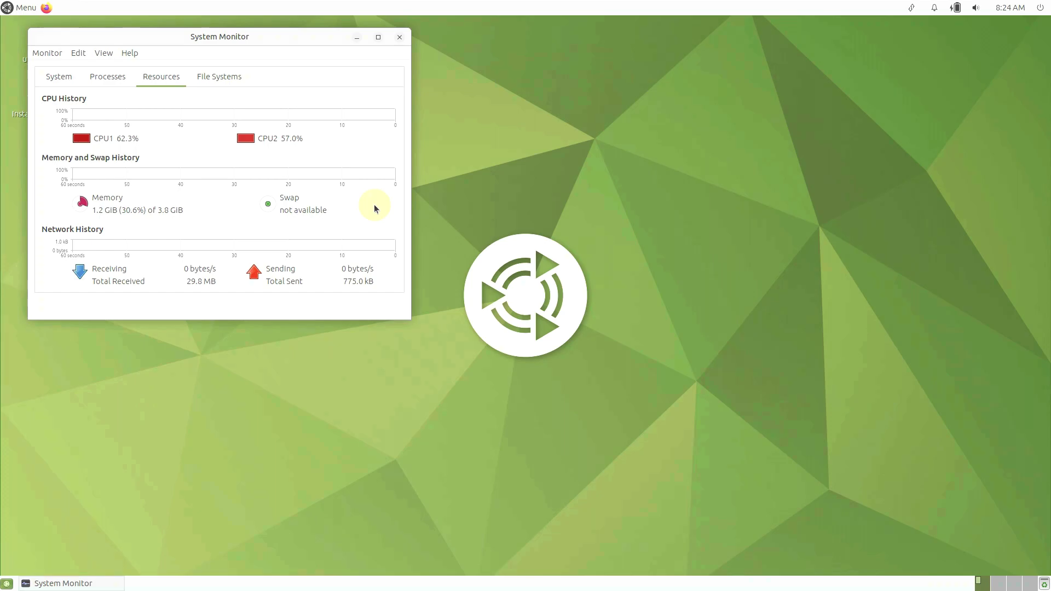
{"action": "left_click_drag", "start_coordinate": [312, 48], "coordinate": [521, 94]}
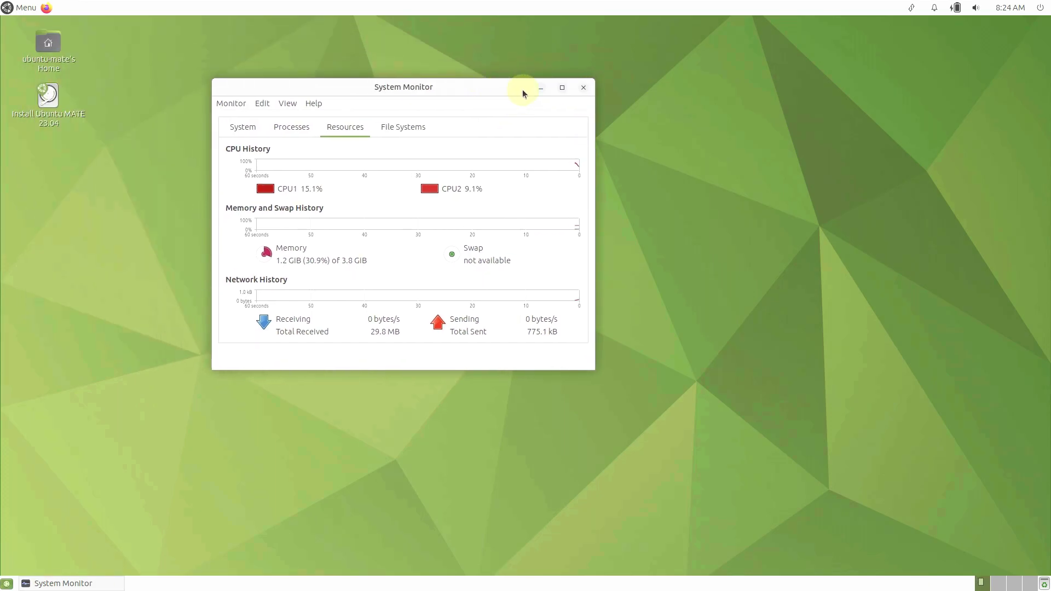
{"action": "left_click", "coordinate": [559, 87]}
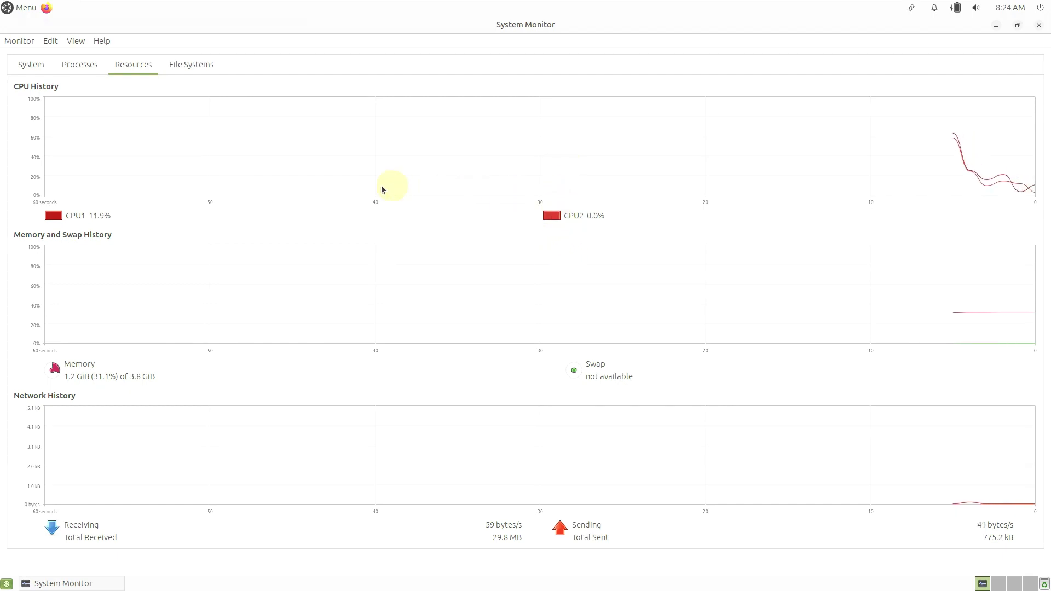
- Read the System tab's release and MATE 1.26.0 lines, then scroll the Processes list
{"action": "left_click", "coordinate": [31, 66]}
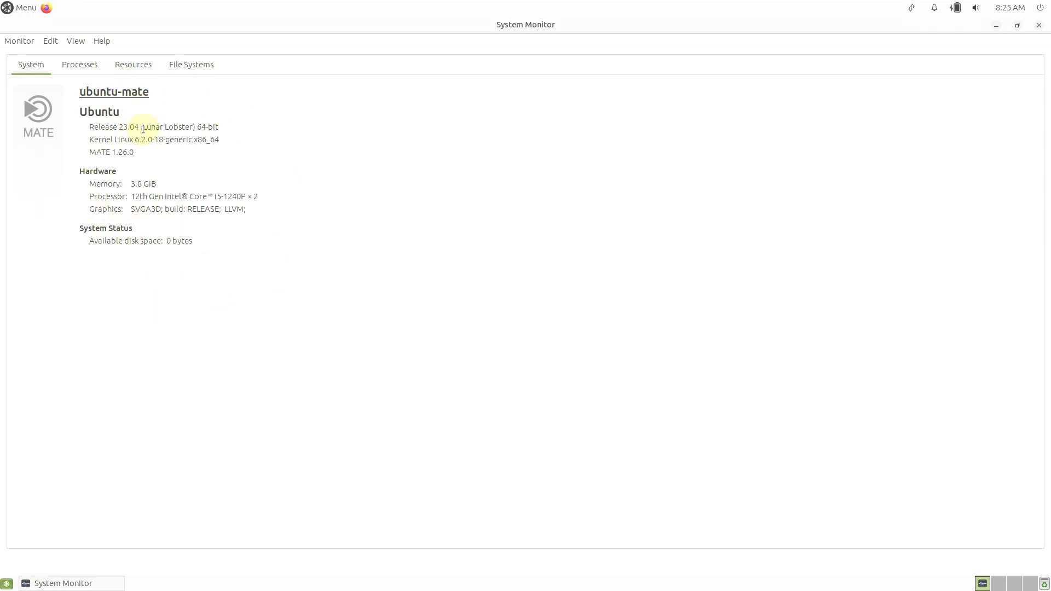
{"action": "left_click_drag", "start_coordinate": [159, 127], "coordinate": [216, 127]}
{"action": "left_click_drag", "start_coordinate": [136, 152], "coordinate": [89, 152]}
{"action": "left_click", "coordinate": [97, 66]}
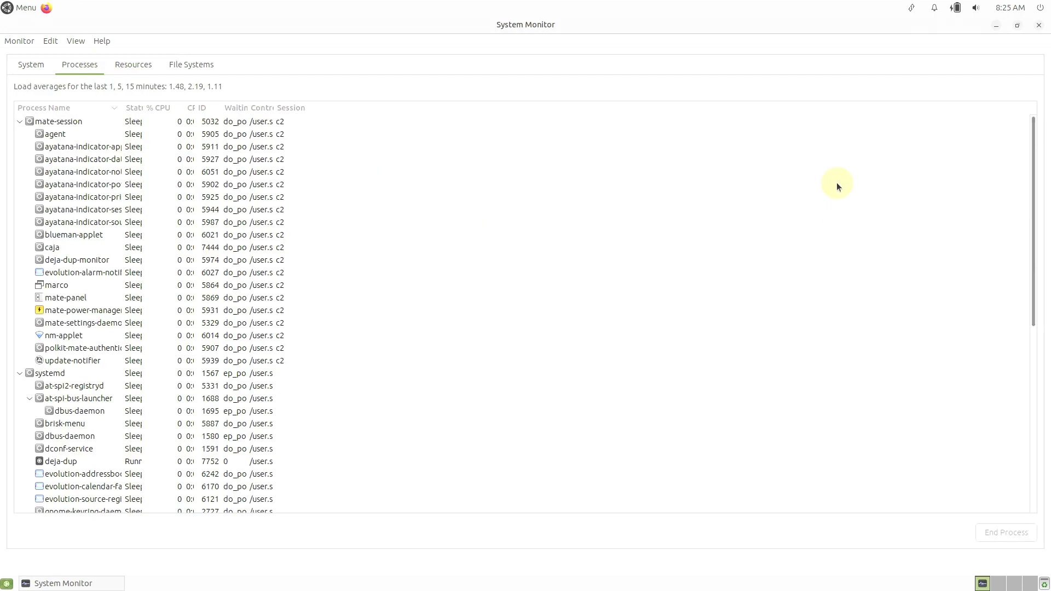
{"action": "left_click_drag", "start_coordinate": [1024, 180], "coordinate": [1001, 126]}
- Change the CPU2 history line colour to green on the Resources tab
{"action": "left_click", "coordinate": [147, 63]}
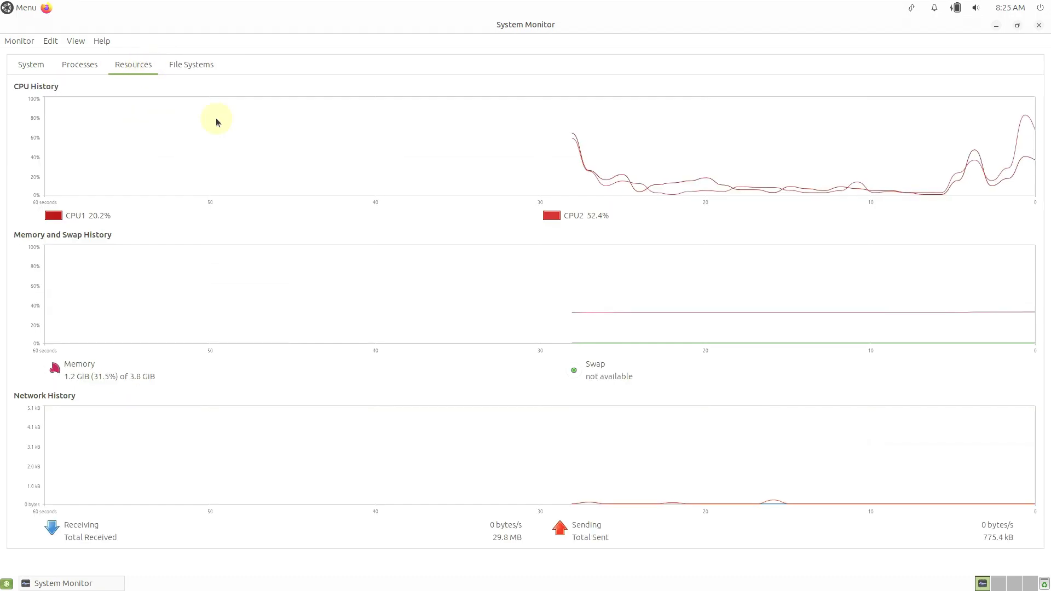
{"action": "left_click", "coordinate": [551, 216]}
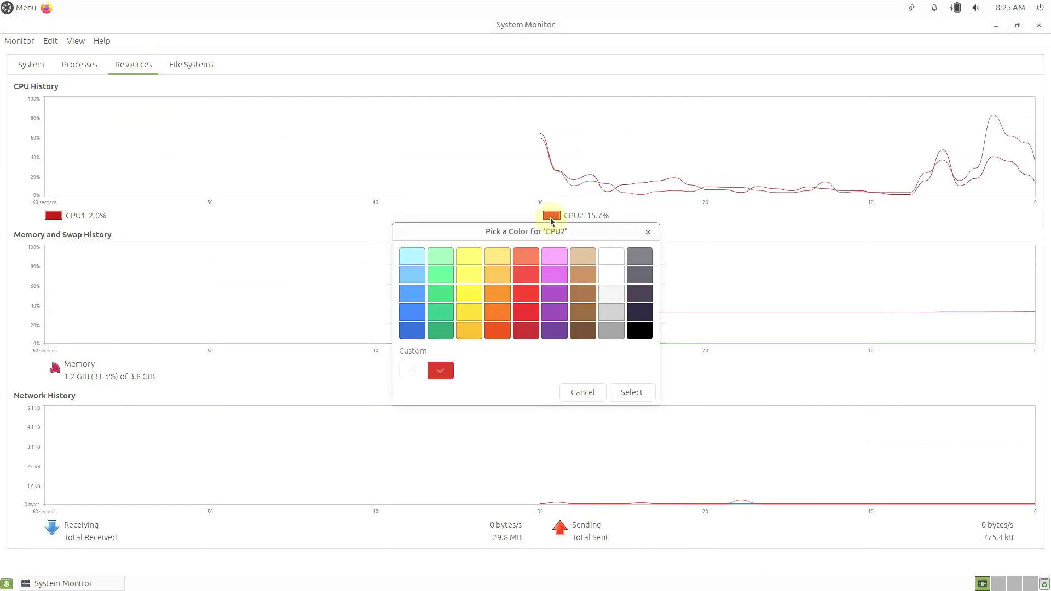
{"action": "left_click", "coordinate": [439, 292]}
{"action": "left_click", "coordinate": [624, 394]}
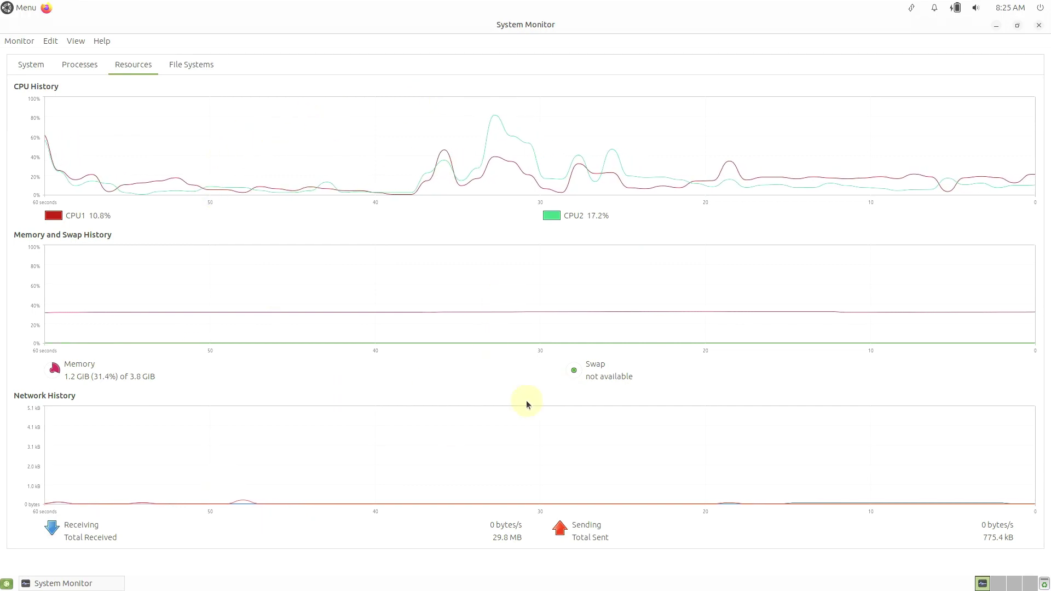
- Check the System Monitor version 1.26.0 in Help > About, then close the monitor
{"action": "left_click", "coordinate": [101, 41]}
{"action": "left_click", "coordinate": [116, 68]}
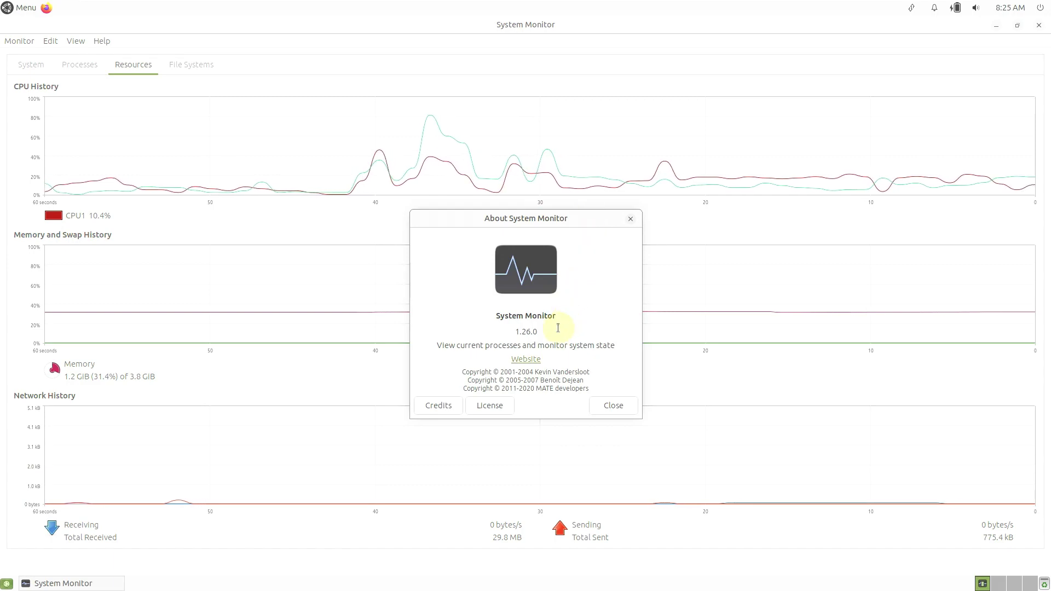
{"action": "left_click_drag", "start_coordinate": [554, 331], "coordinate": [503, 326]}
{"action": "left_click", "coordinate": [630, 408]}
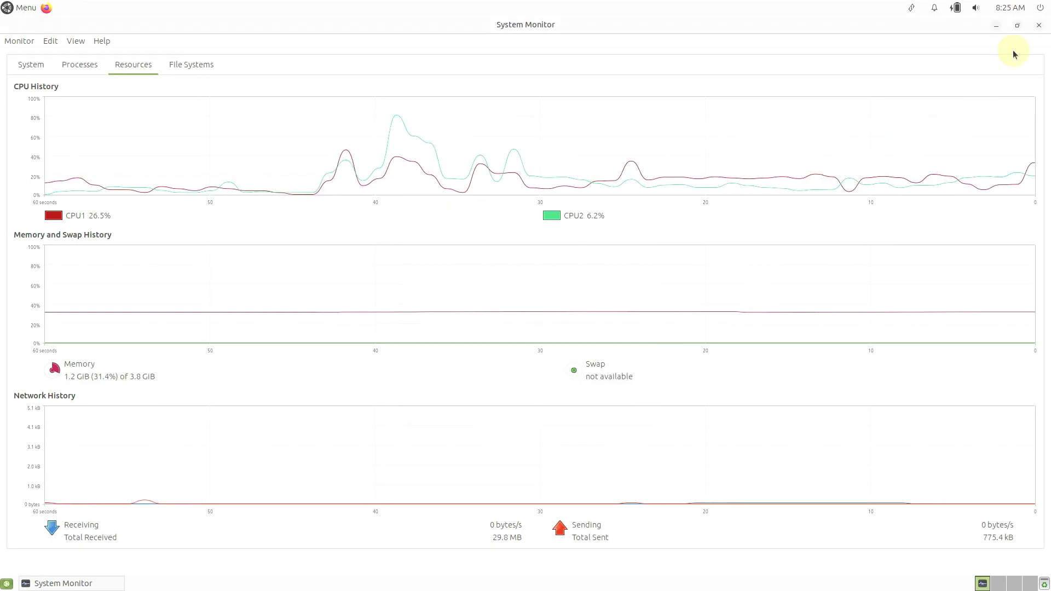
{"action": "left_click", "coordinate": [1039, 26]}
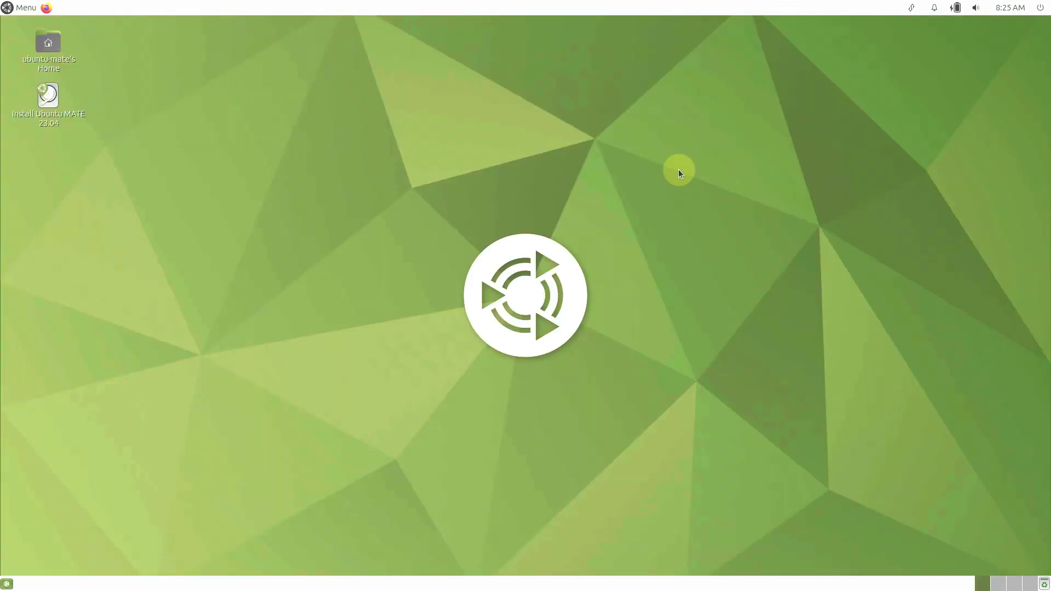
- Launch MATE Terminal from the System Tools applications menu
{"action": "left_click", "coordinate": [26, 11]}
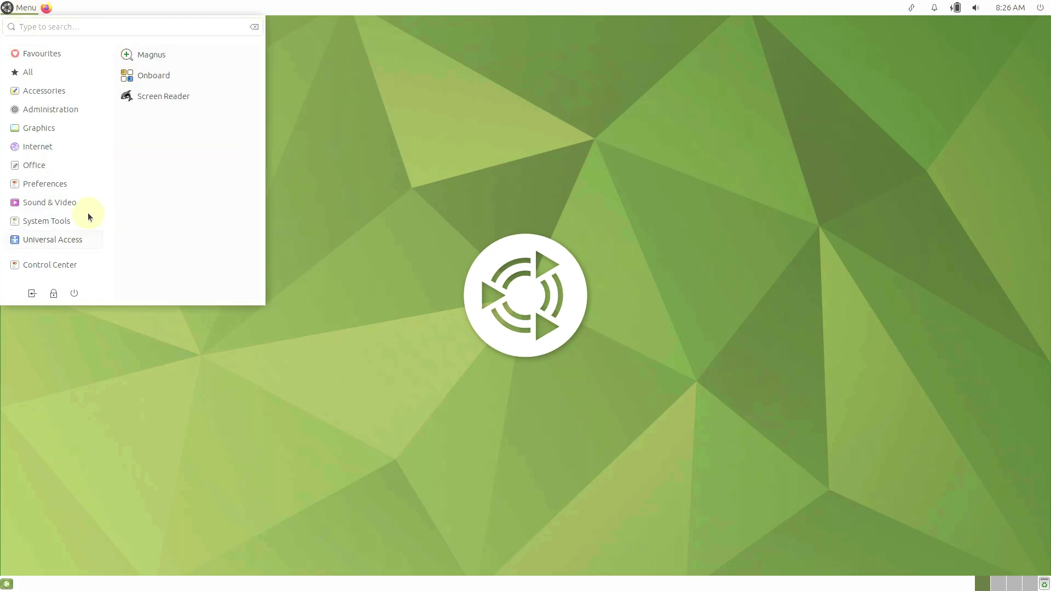
{"action": "key", "text": "Escape"}
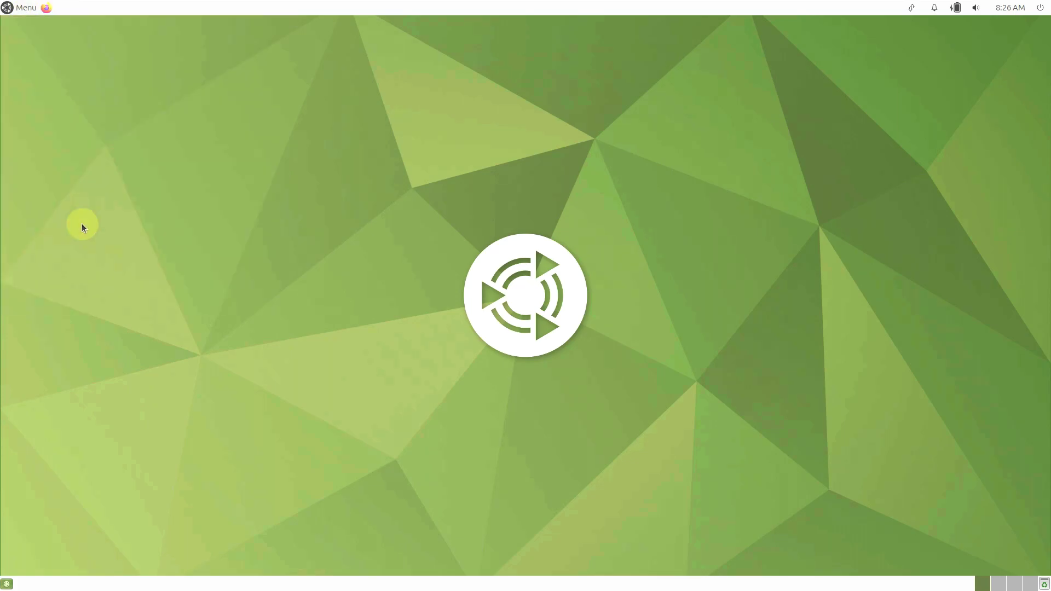
{"action": "left_click", "coordinate": [28, 8]}
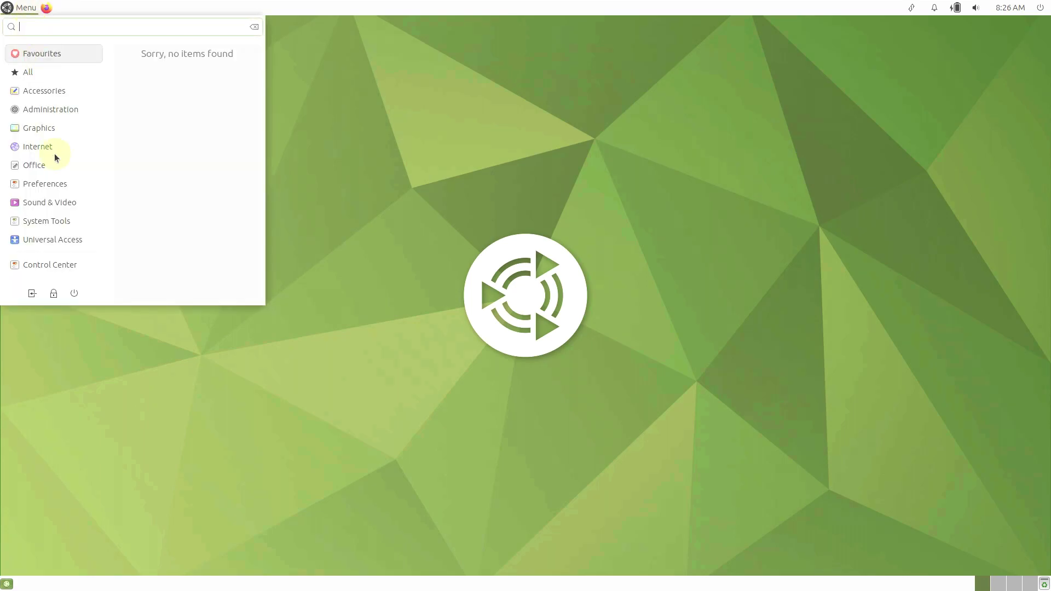
{"action": "left_click", "coordinate": [167, 206]}
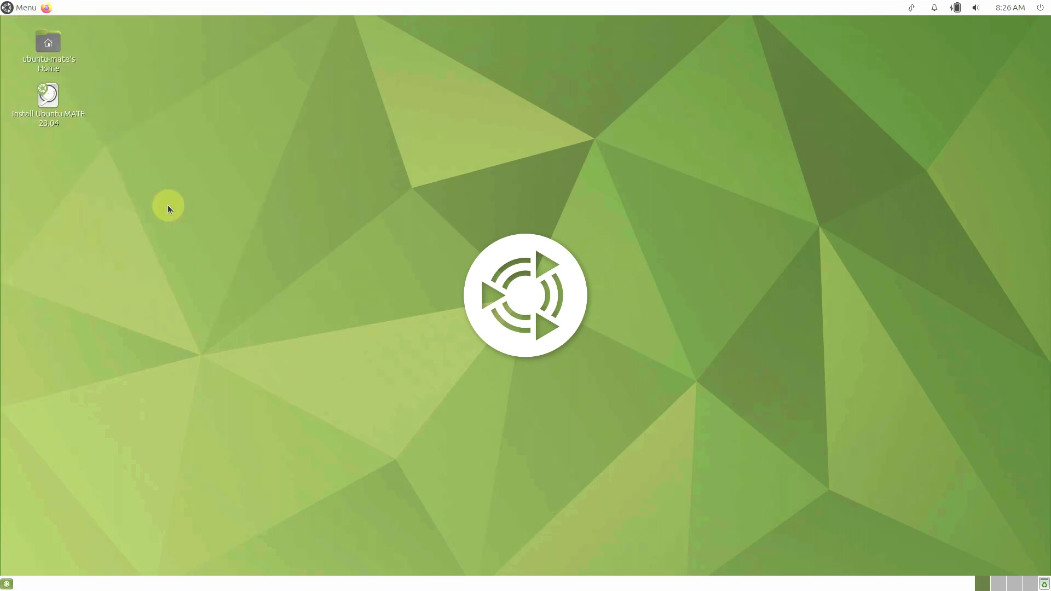
{"action": "left_click", "coordinate": [29, 8]}
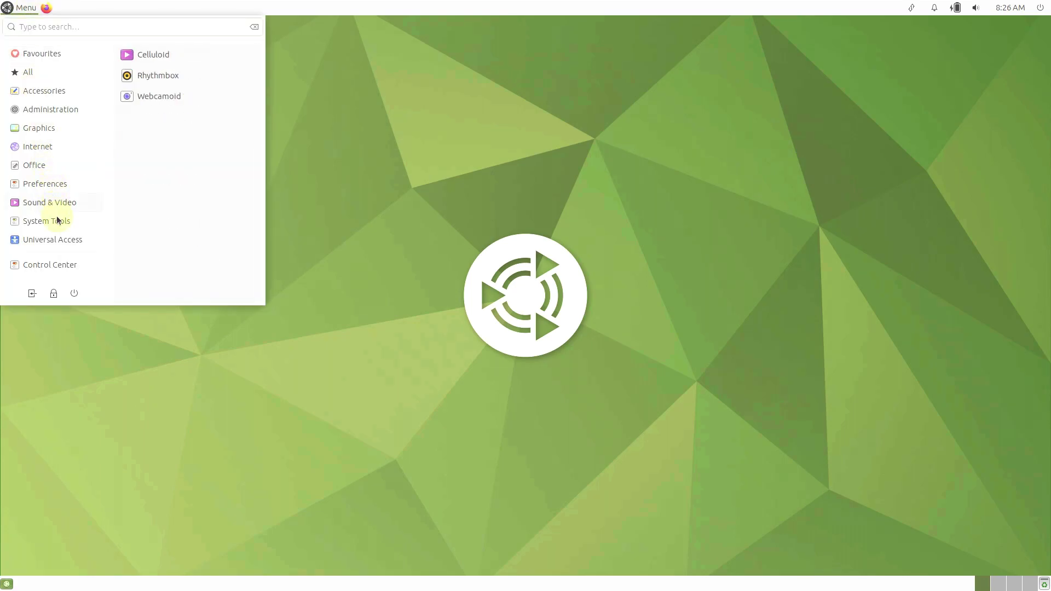
{"action": "left_click", "coordinate": [137, 201]}
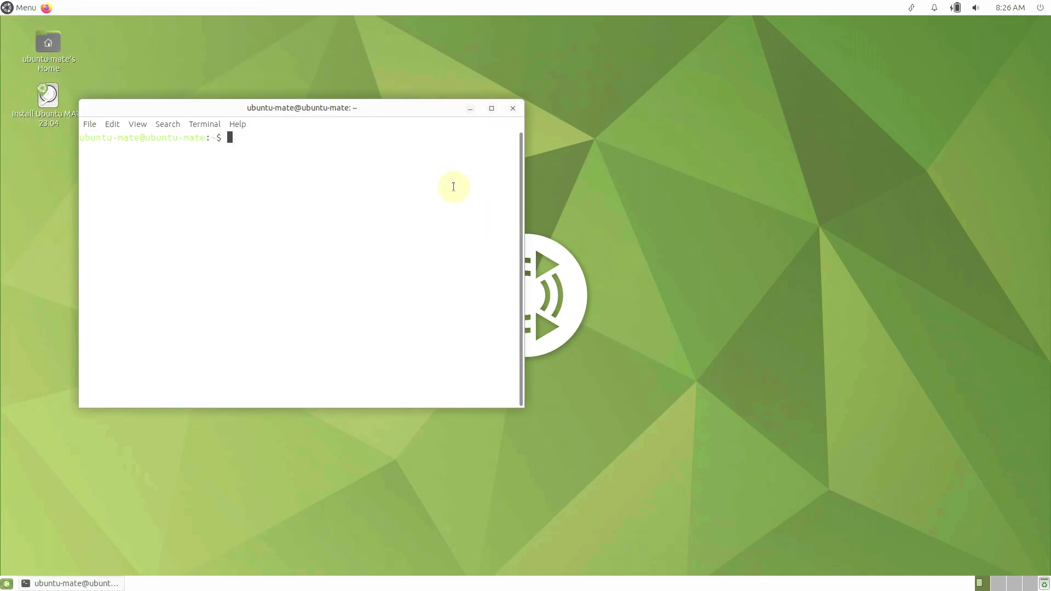
- Check MATE Terminal's About box, then run inxi -sv8 for a full system report
{"action": "left_click_drag", "start_coordinate": [414, 115], "coordinate": [627, 133]}
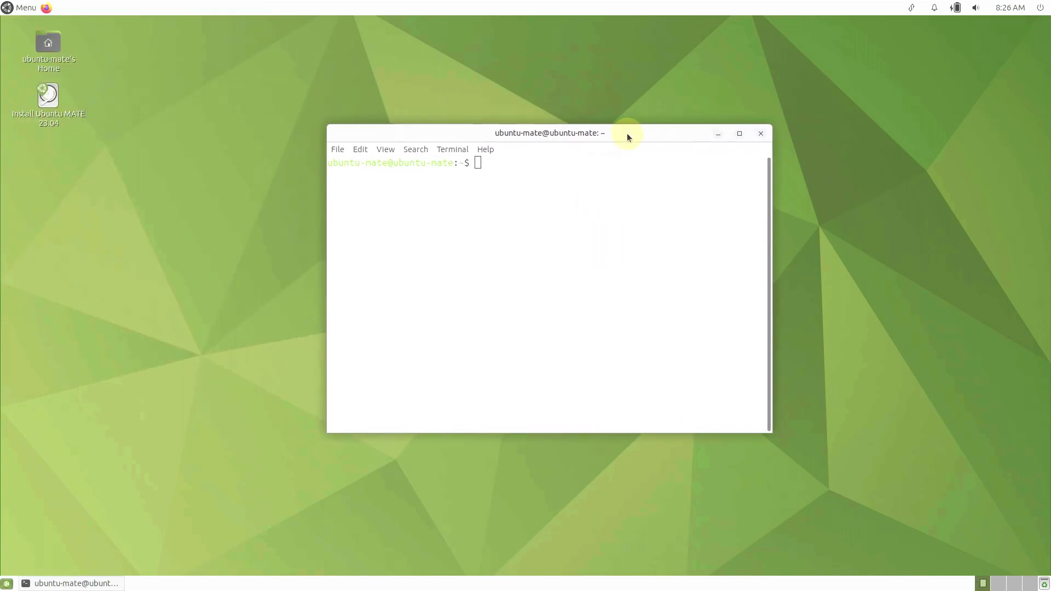
{"action": "left_click", "coordinate": [482, 151]}
{"action": "left_click", "coordinate": [489, 178]}
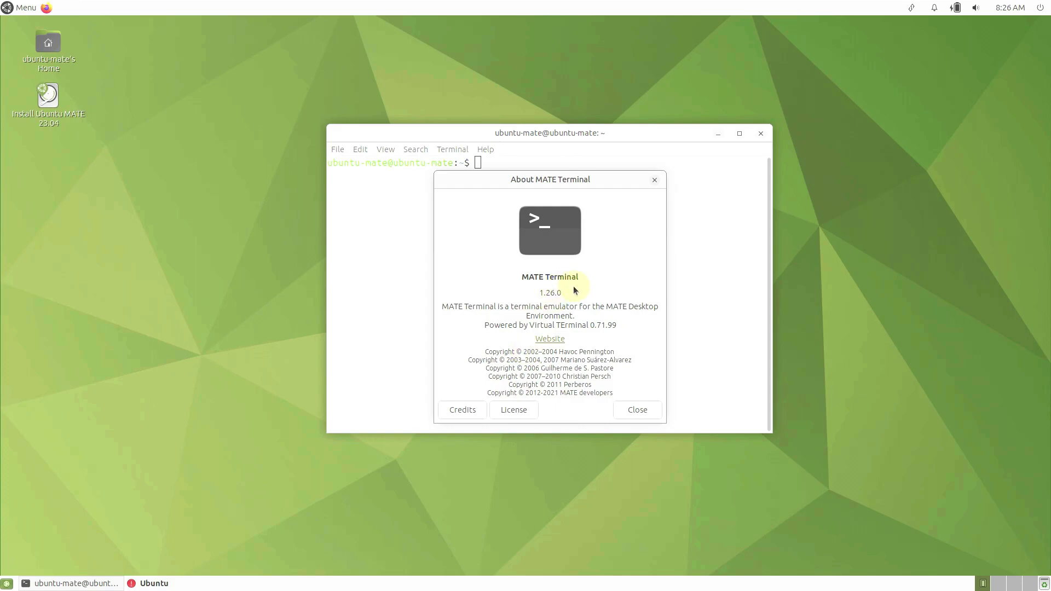
{"action": "left_click", "coordinate": [649, 409]}
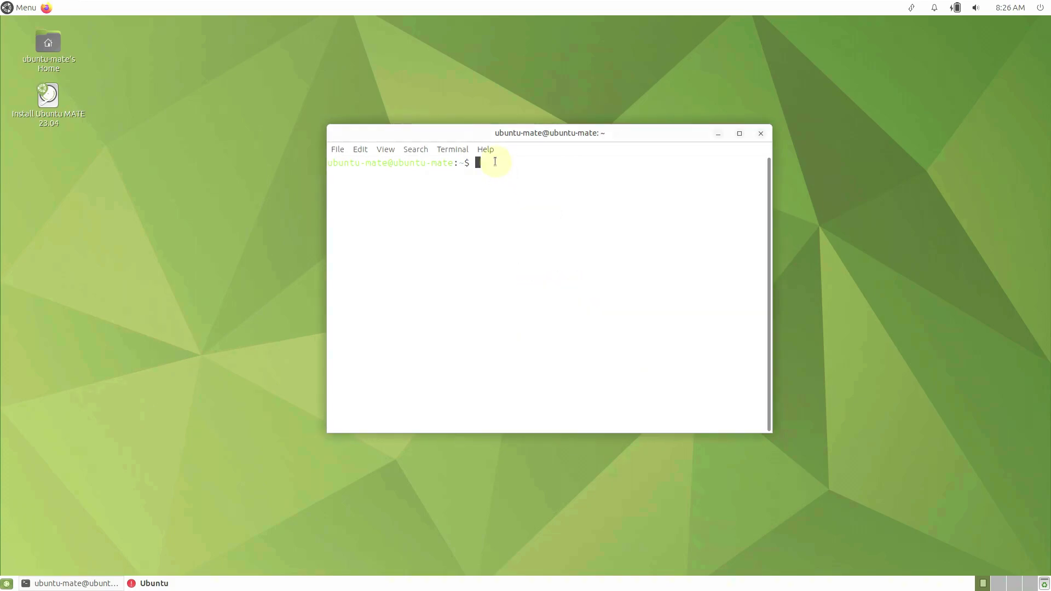
{"action": "type", "text": "inxi -sv8"}
{"action": "key", "text": "Return"}
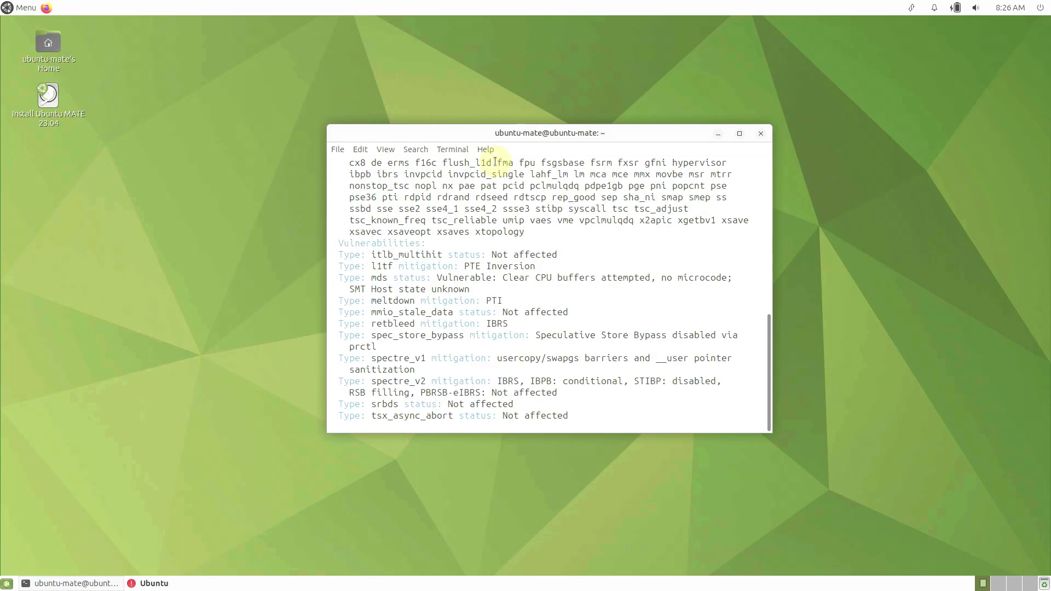
- Maximize the terminal, scroll to the report's start and select the inxi -sv8 command
{"action": "left_click", "coordinate": [739, 134]}
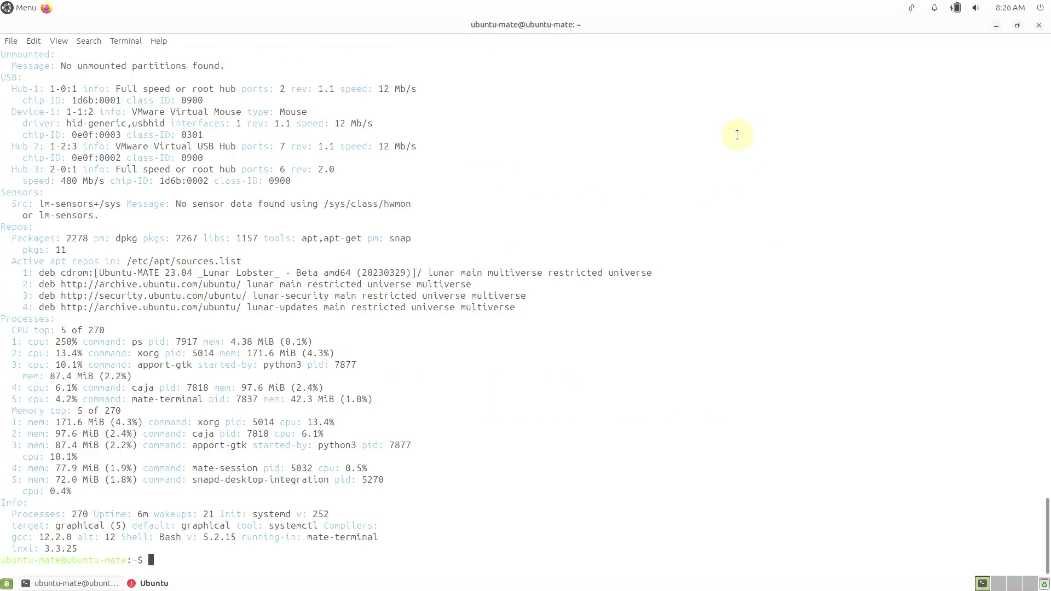
{"action": "scroll", "coordinate": [543, 312], "scroll_direction": "up", "scroll_amount": 20}
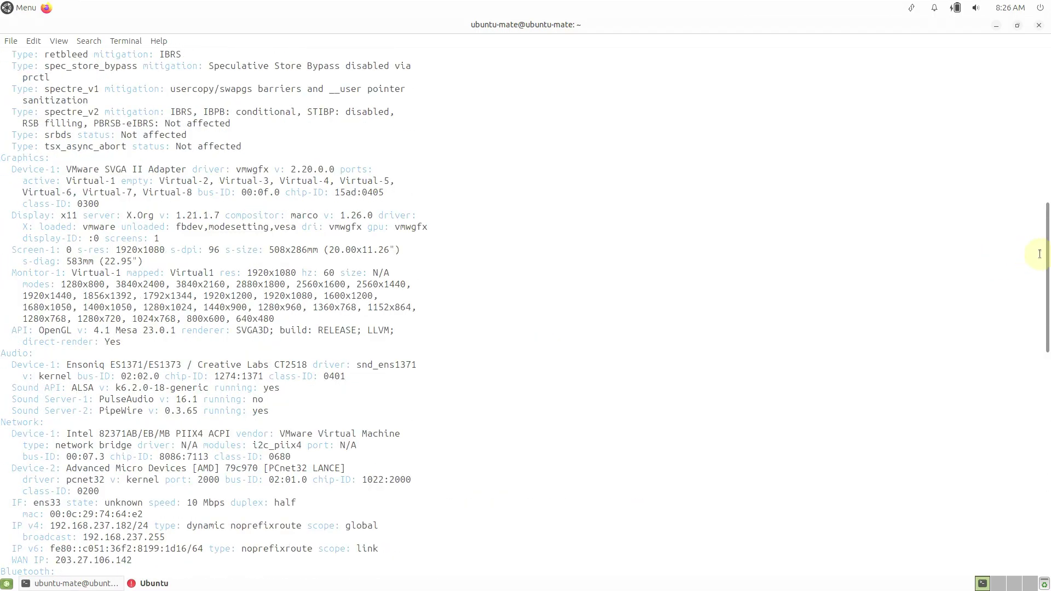
{"action": "left_click_drag", "start_coordinate": [1048, 252], "coordinate": [1034, 73]}
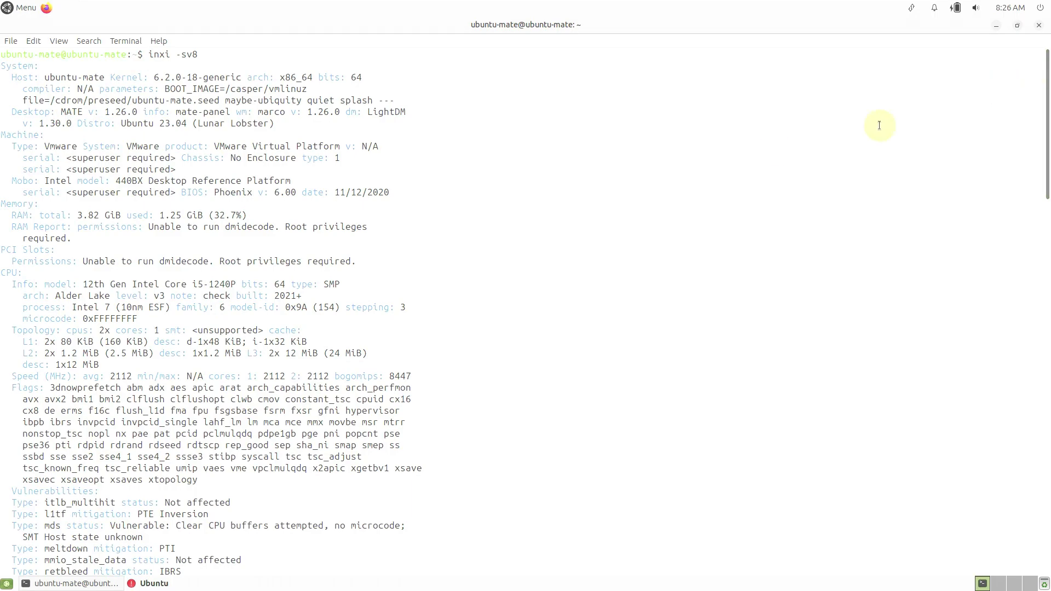
{"action": "triple_click", "coordinate": [193, 55]}
{"action": "double_click", "coordinate": [159, 55]}
{"action": "left_click_drag", "start_coordinate": [179, 57], "coordinate": [201, 58]}
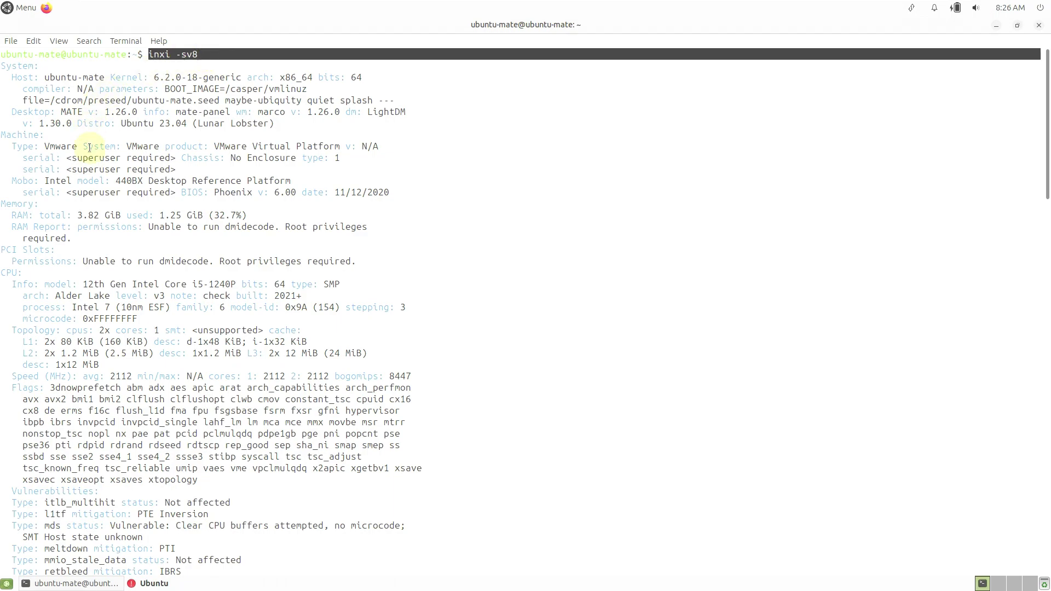
{"action": "scroll", "coordinate": [405, 322], "scroll_direction": "down", "scroll_amount": 15}
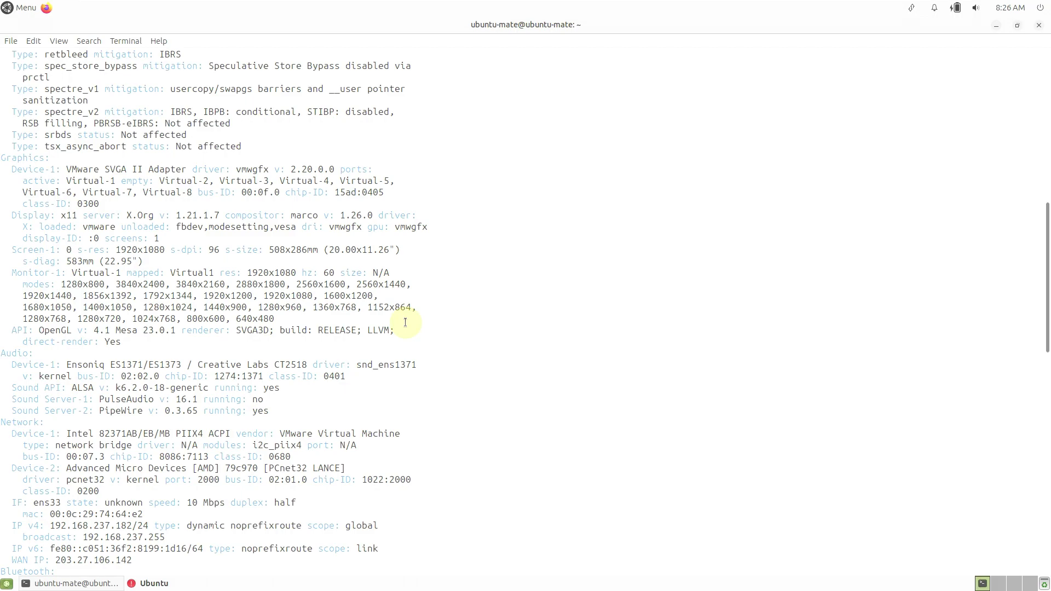
{"action": "scroll", "coordinate": [380, 316], "scroll_direction": "up", "scroll_amount": 15}
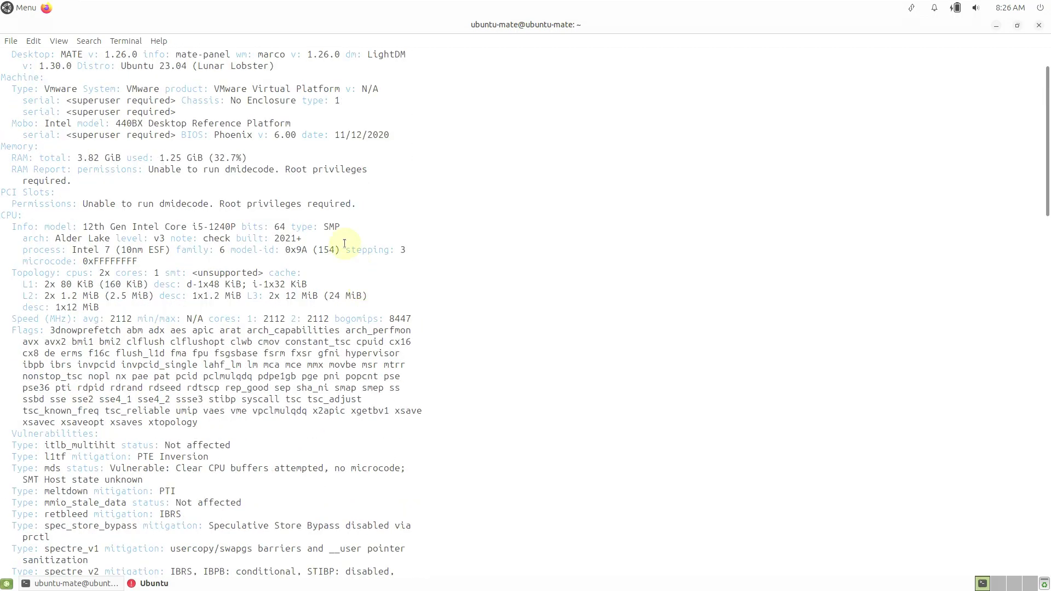
{"action": "left_click", "coordinate": [229, 61]}
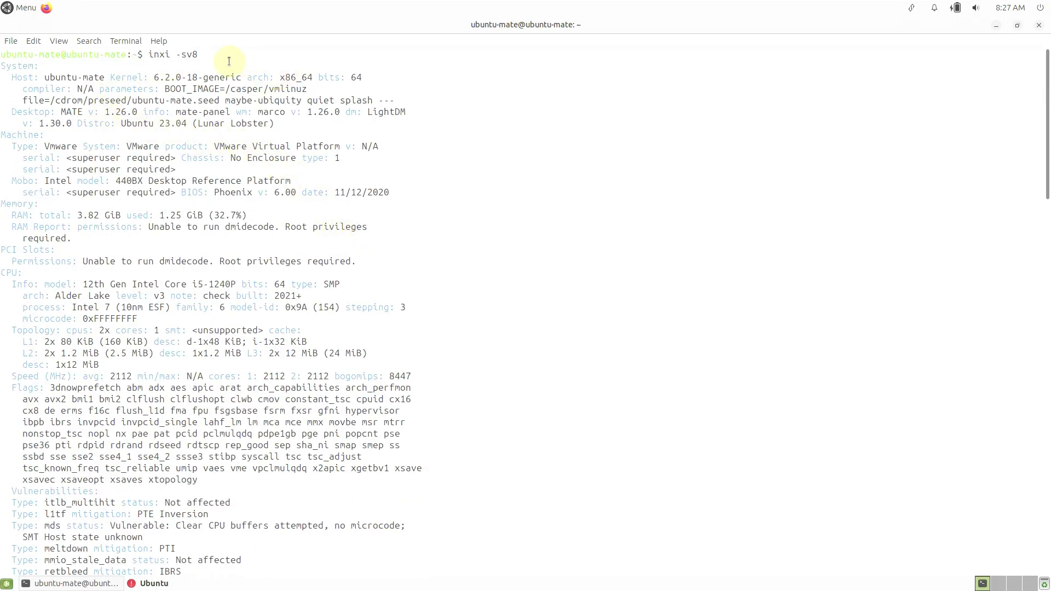
{"action": "left_click_drag", "start_coordinate": [199, 54], "coordinate": [152, 53]}
{"action": "left_click", "coordinate": [201, 54]}
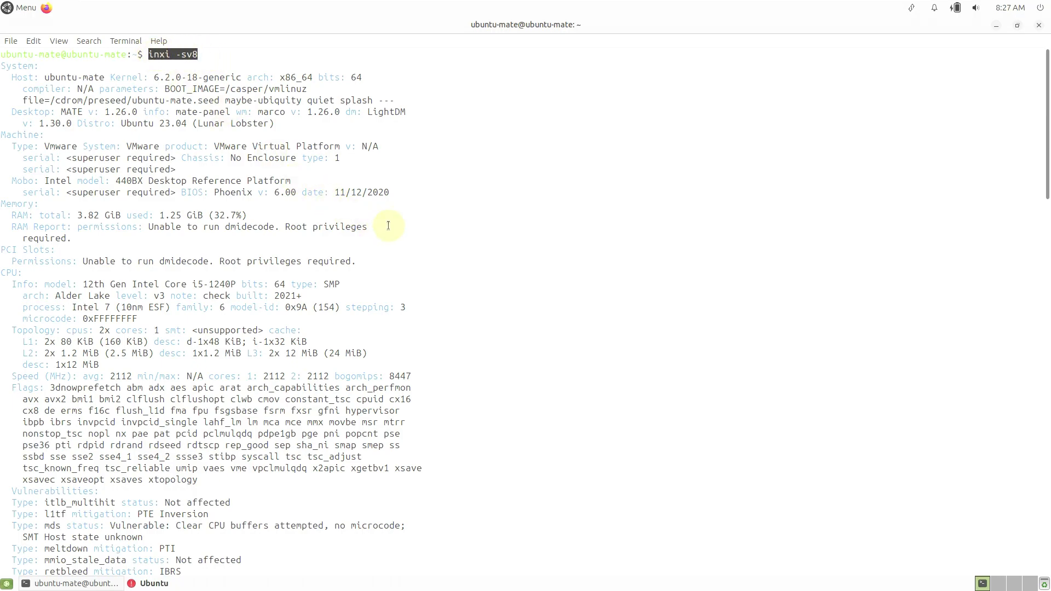
{"action": "left_click", "coordinate": [81, 90]}
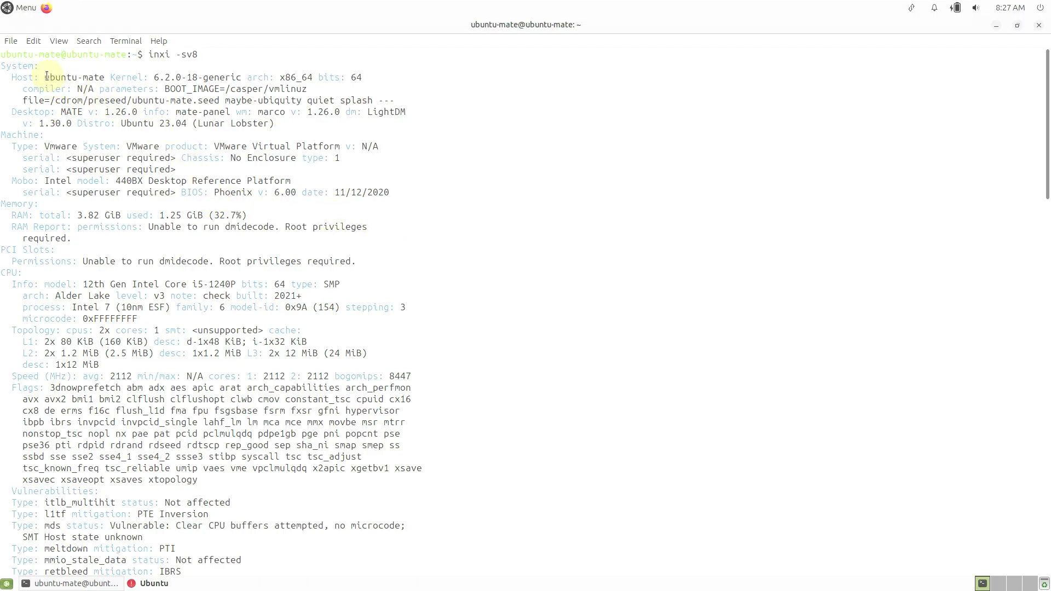
{"action": "left_click_drag", "start_coordinate": [47, 77], "coordinate": [209, 77]}
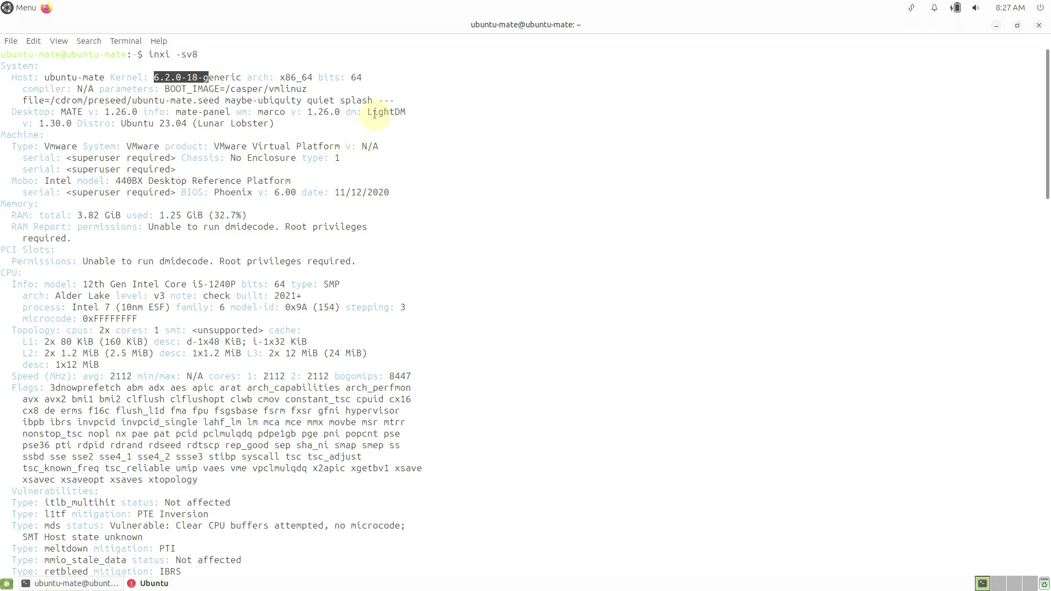
{"action": "left_click", "coordinate": [357, 77]}
{"action": "triple_click", "coordinate": [355, 78]}
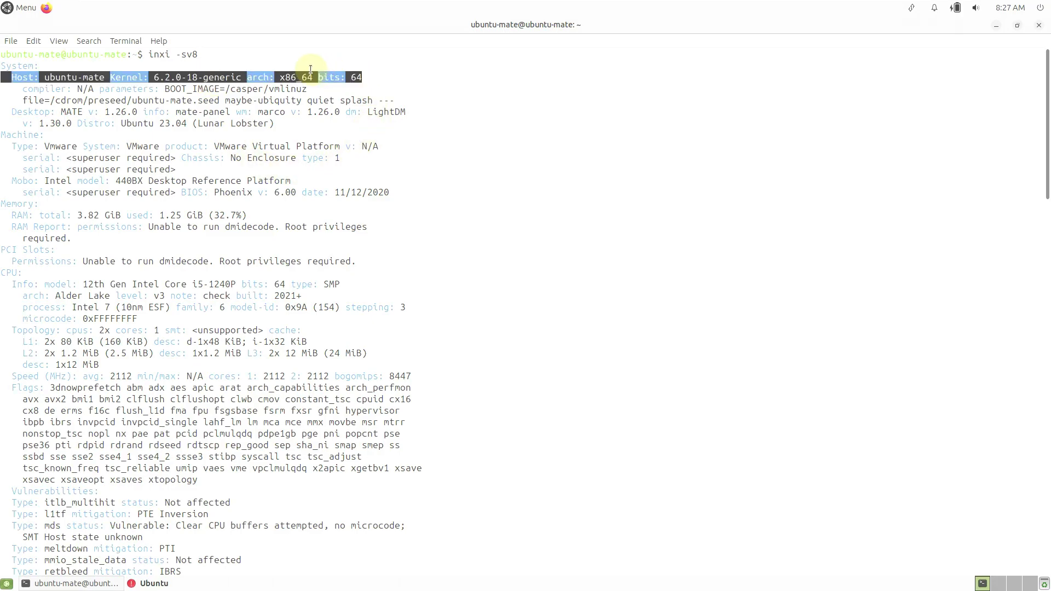
{"action": "left_click_drag", "start_coordinate": [363, 77], "coordinate": [322, 78]}
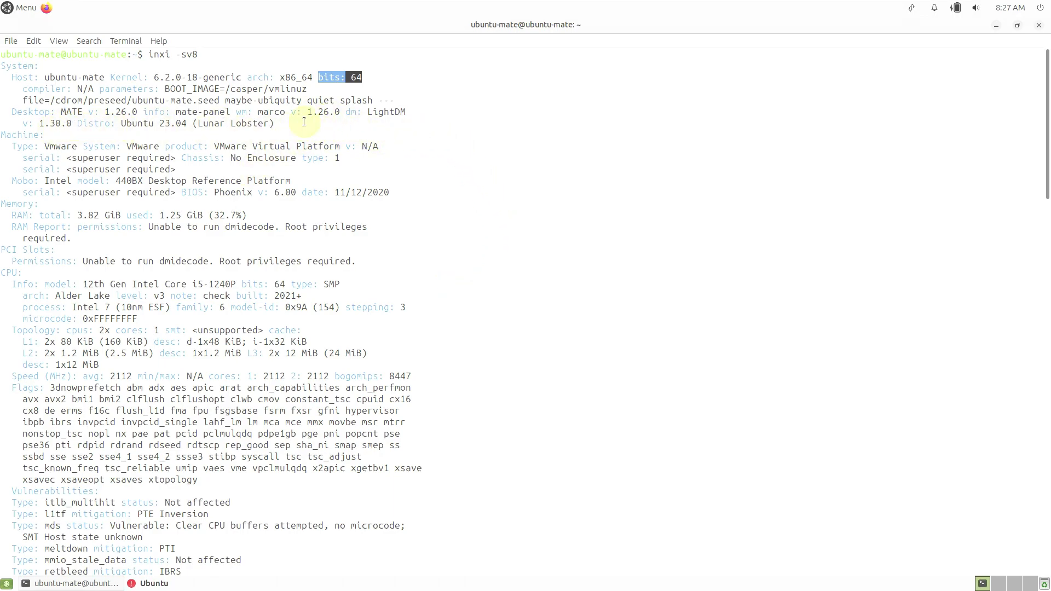
{"action": "mouse_move", "coordinate": [349, 113]}
{"action": "left_mouse_down"}
{"action": "mouse_move", "coordinate": [402, 113]}
{"action": "mouse_move", "coordinate": [357, 115]}
{"action": "left_mouse_up"}
{"action": "left_click_drag", "start_coordinate": [77, 124], "coordinate": [121, 126]}
{"action": "left_click", "coordinate": [288, 127]}
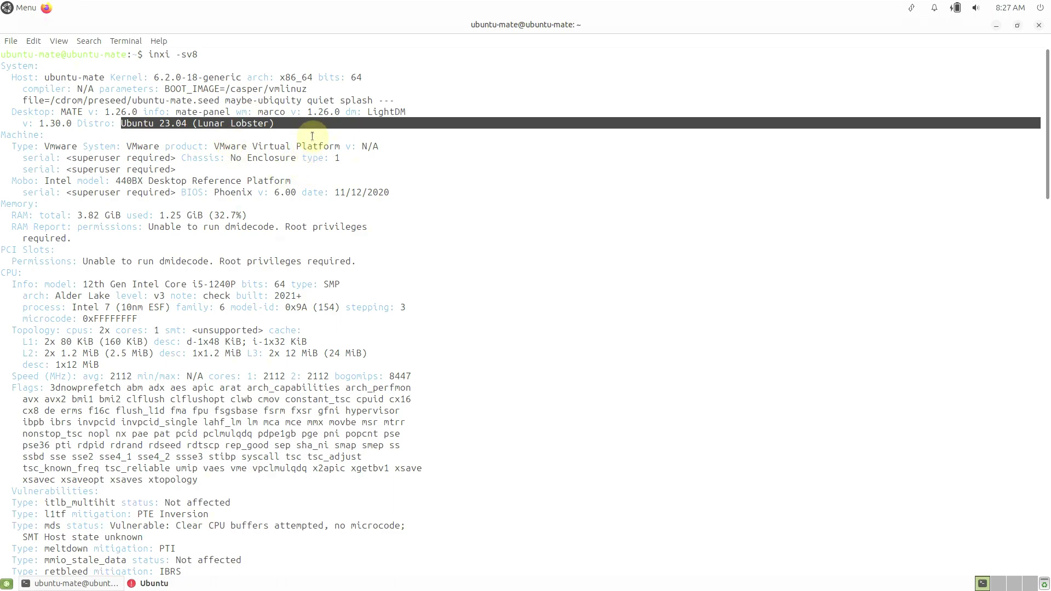
{"action": "left_click", "coordinate": [264, 126]}
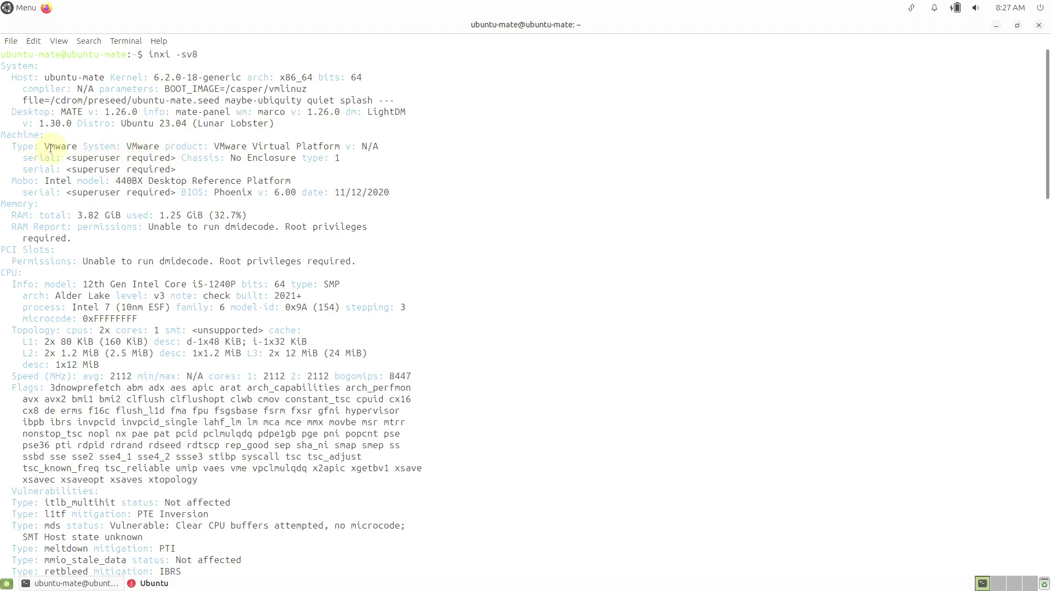
{"action": "left_click_drag", "start_coordinate": [50, 147], "coordinate": [159, 147]}
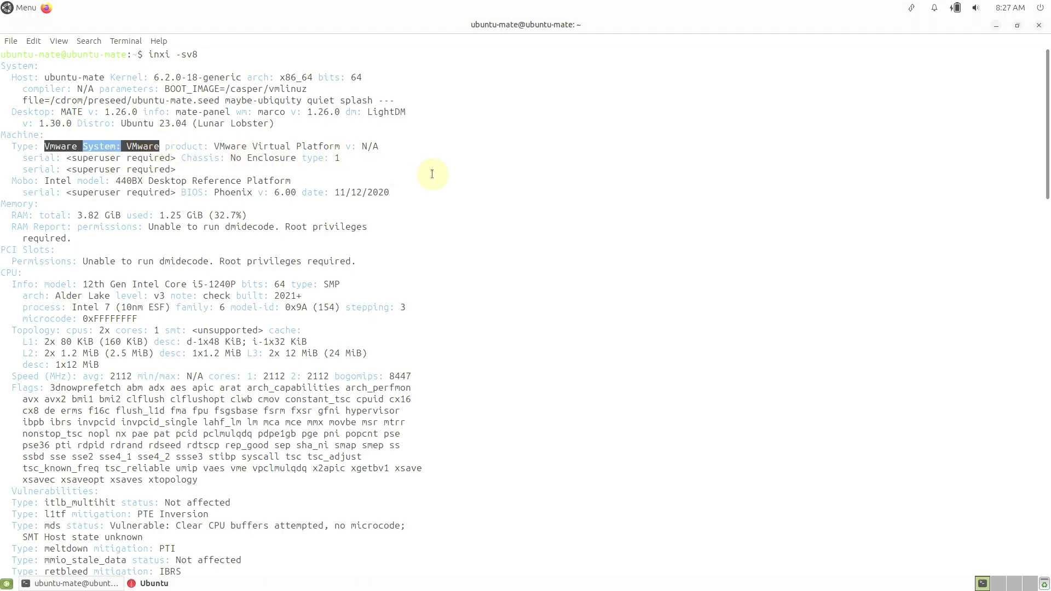
{"action": "left_click", "coordinate": [229, 192]}
{"action": "left_click_drag", "start_coordinate": [214, 189], "coordinate": [305, 192]}
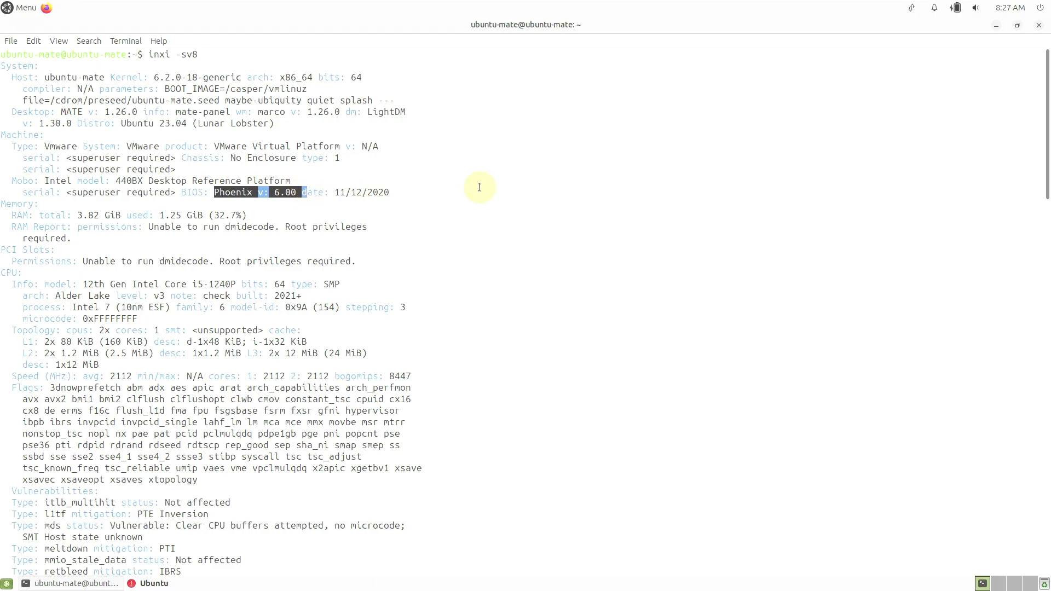
{"action": "left_click", "coordinate": [289, 192]}
{"action": "scroll", "coordinate": [289, 192], "scroll_direction": "down", "scroll_amount": 2}
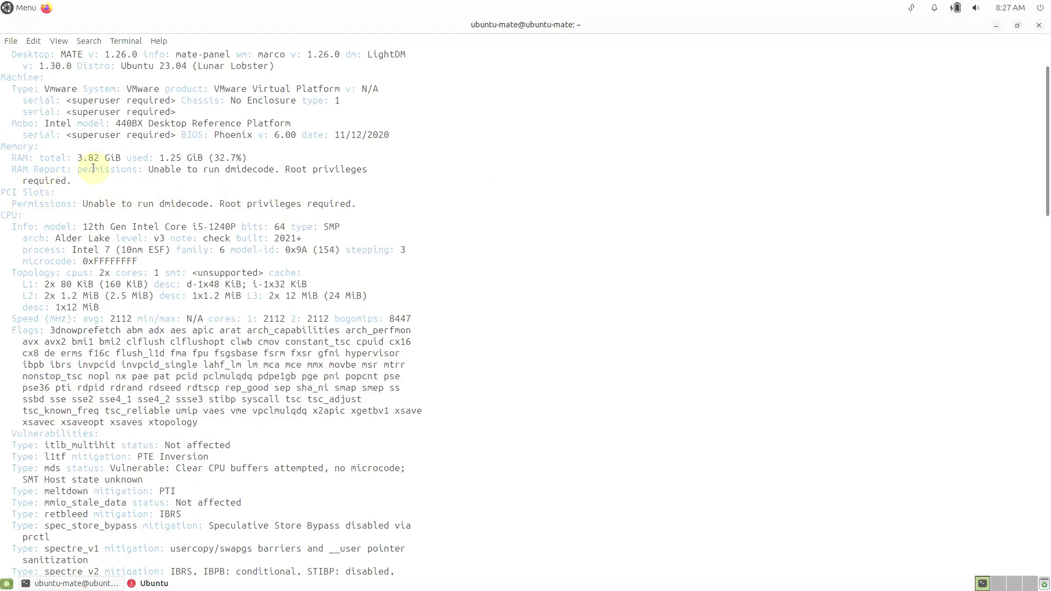
{"action": "left_click_drag", "start_coordinate": [74, 157], "coordinate": [210, 157]}
{"action": "left_click", "coordinate": [457, 163]}
{"action": "scroll", "coordinate": [422, 152], "scroll_direction": "down", "scroll_amount": 2}
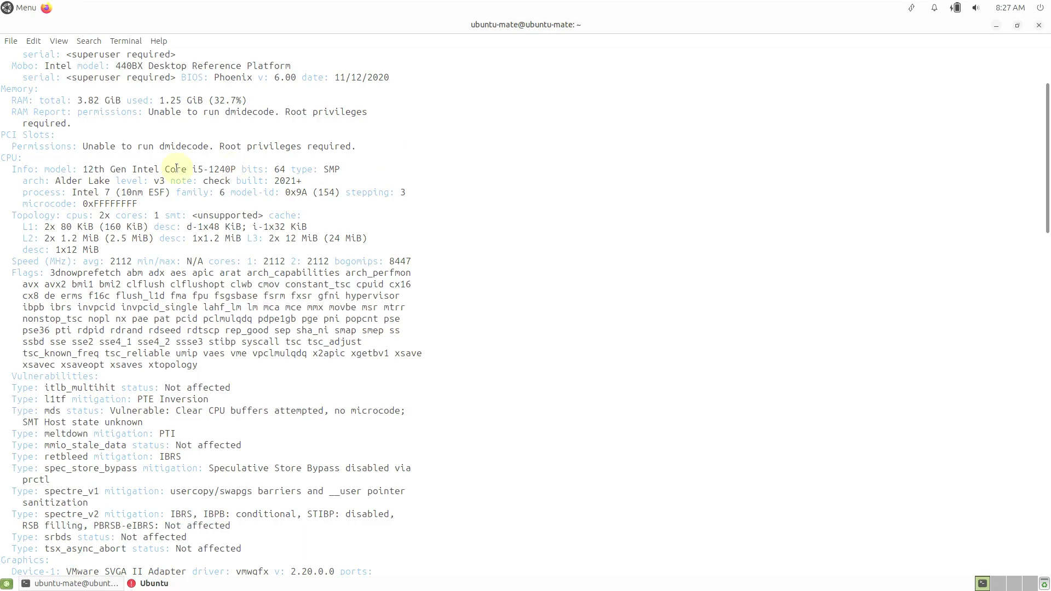
{"action": "left_click_drag", "start_coordinate": [82, 169], "coordinate": [279, 170]}
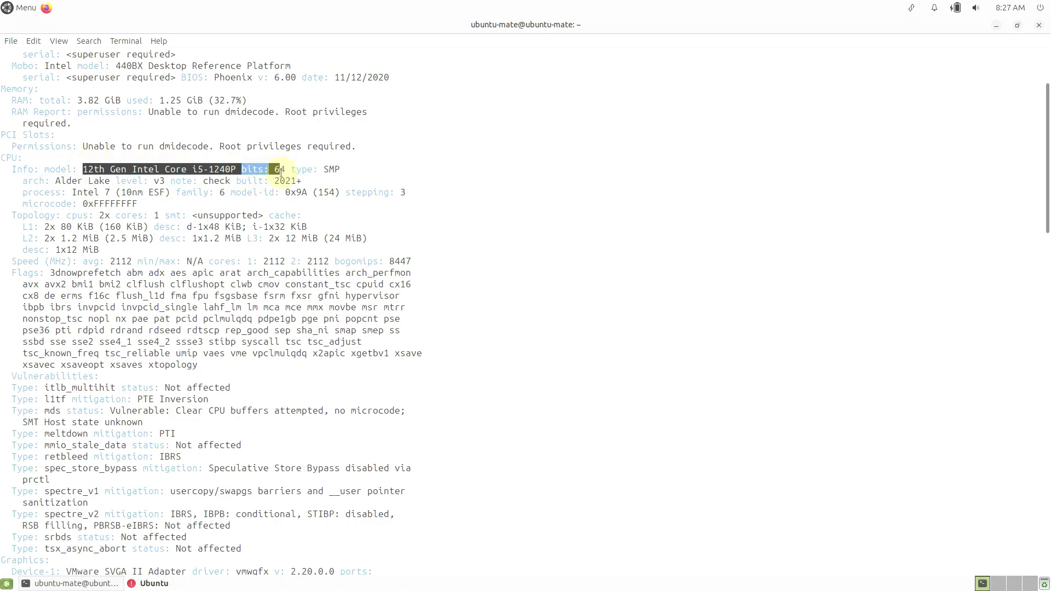
{"action": "left_click", "coordinate": [399, 175]}
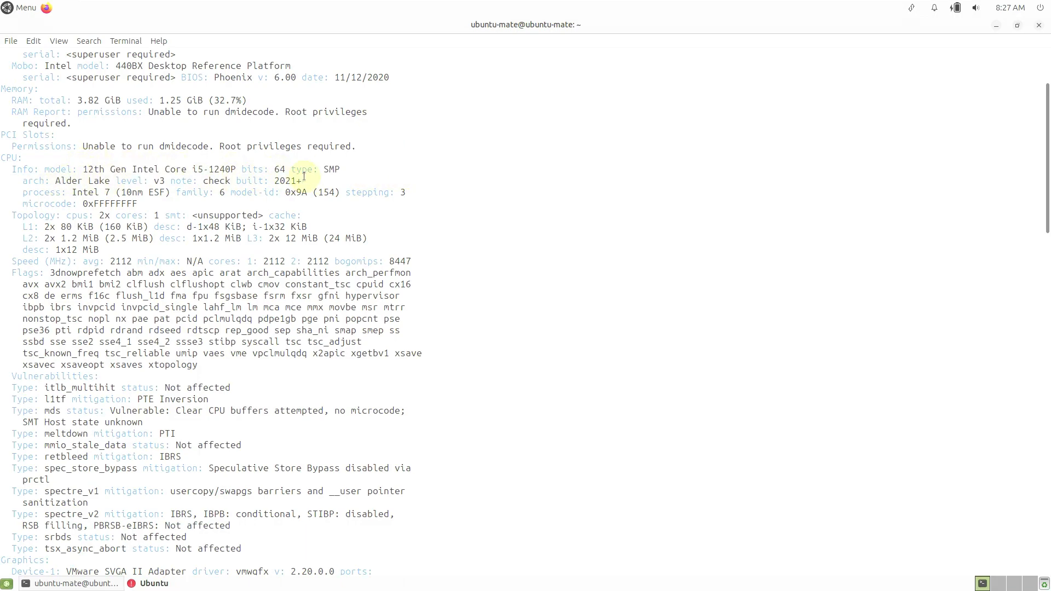
{"action": "scroll", "coordinate": [232, 201], "scroll_direction": "down", "scroll_amount": 2}
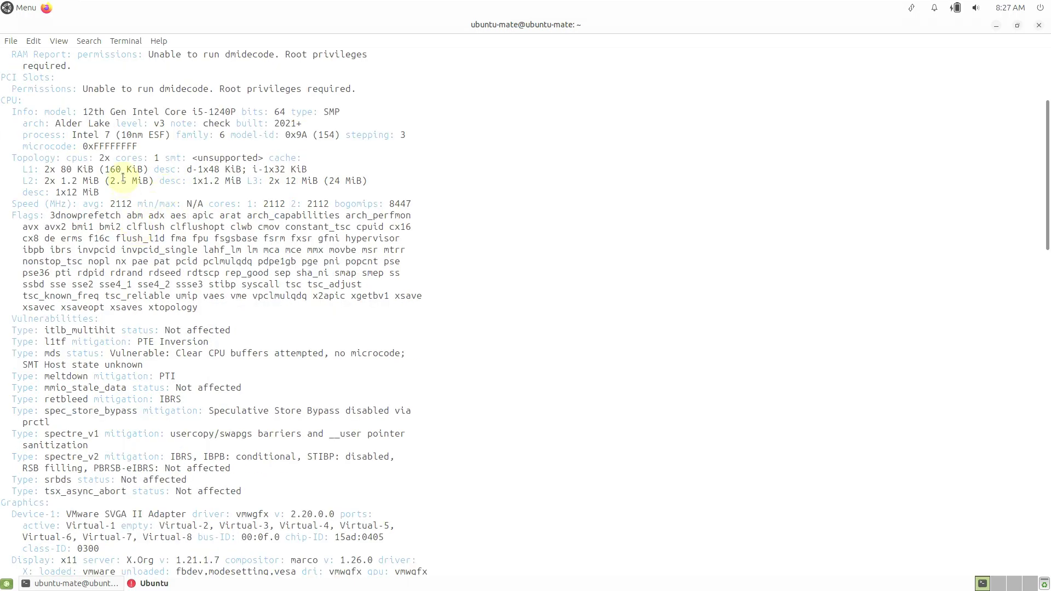
{"action": "scroll", "coordinate": [423, 188], "scroll_direction": "down", "scroll_amount": 8}
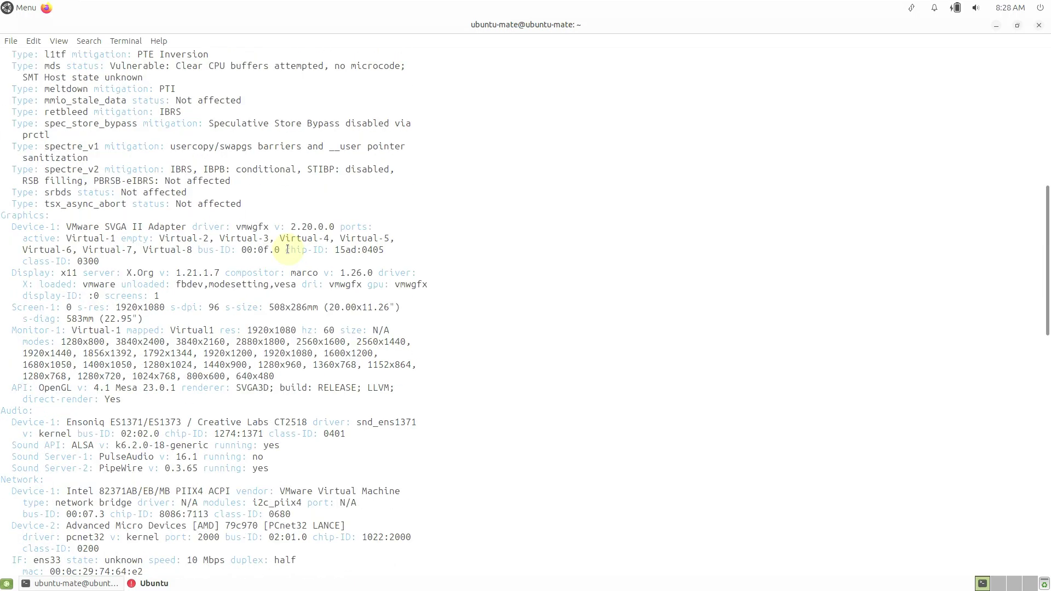
{"action": "scroll", "coordinate": [287, 250], "scroll_direction": "down", "scroll_amount": 2}
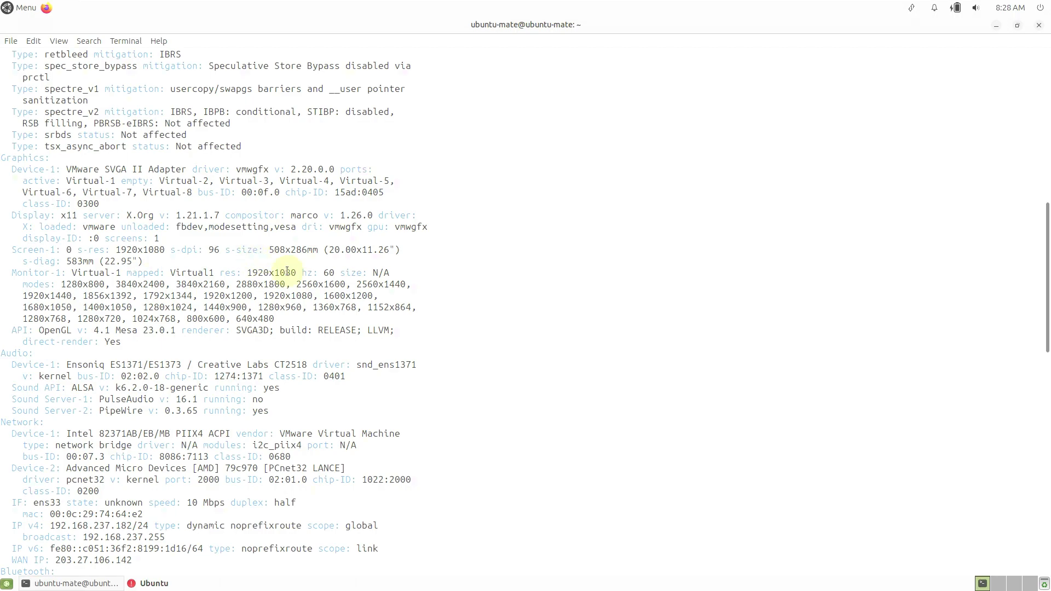
{"action": "scroll", "coordinate": [491, 286], "scroll_direction": "down", "scroll_amount": 3}
{"action": "scroll", "coordinate": [491, 286], "scroll_direction": "down", "scroll_amount": 5}
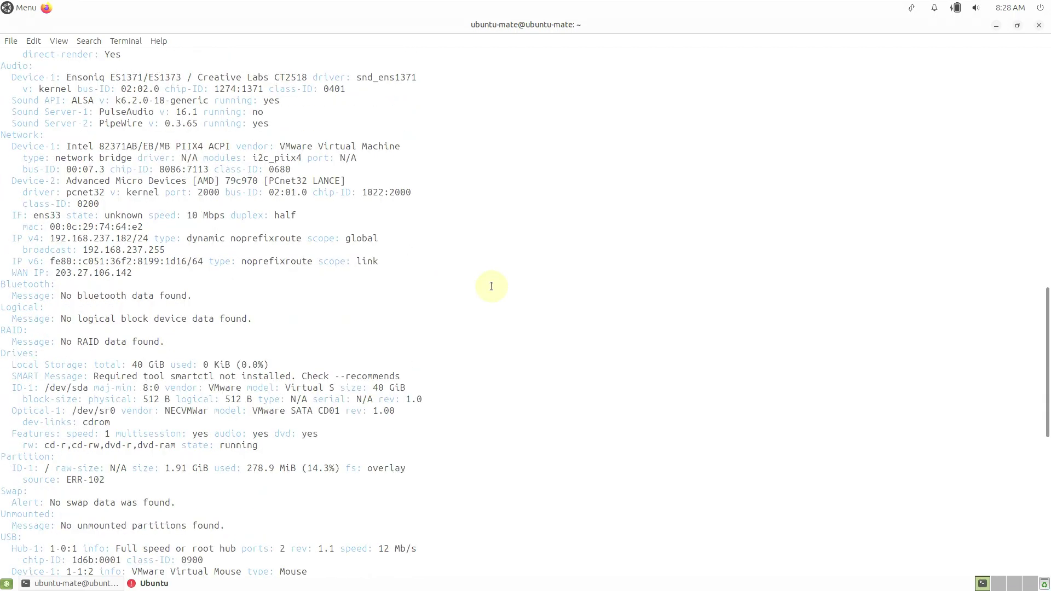
{"action": "scroll", "coordinate": [491, 286], "scroll_direction": "down", "scroll_amount": 8}
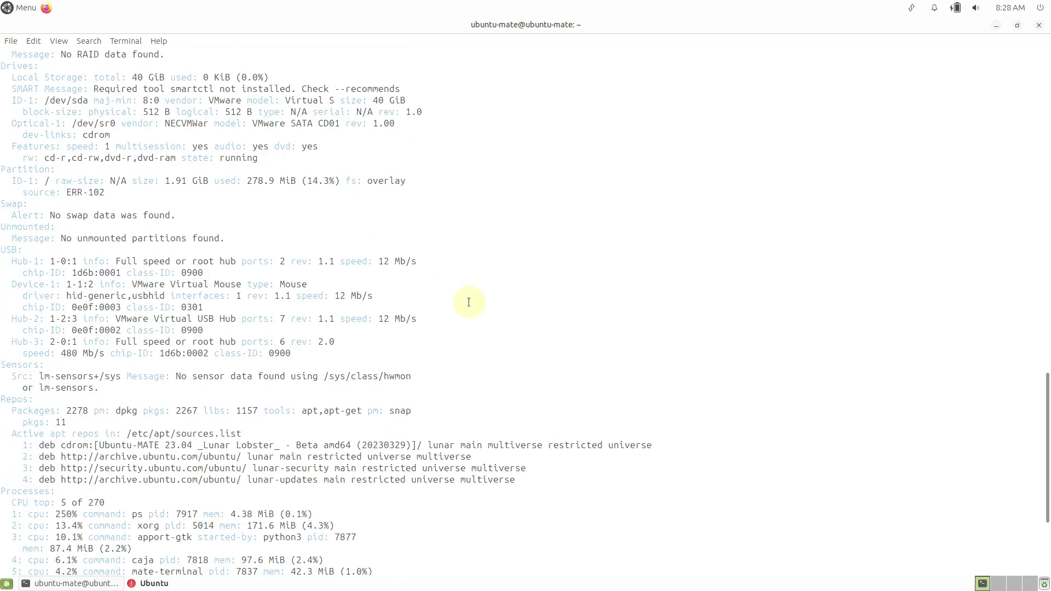
{"action": "scroll", "coordinate": [469, 303], "scroll_direction": "down", "scroll_amount": 5}
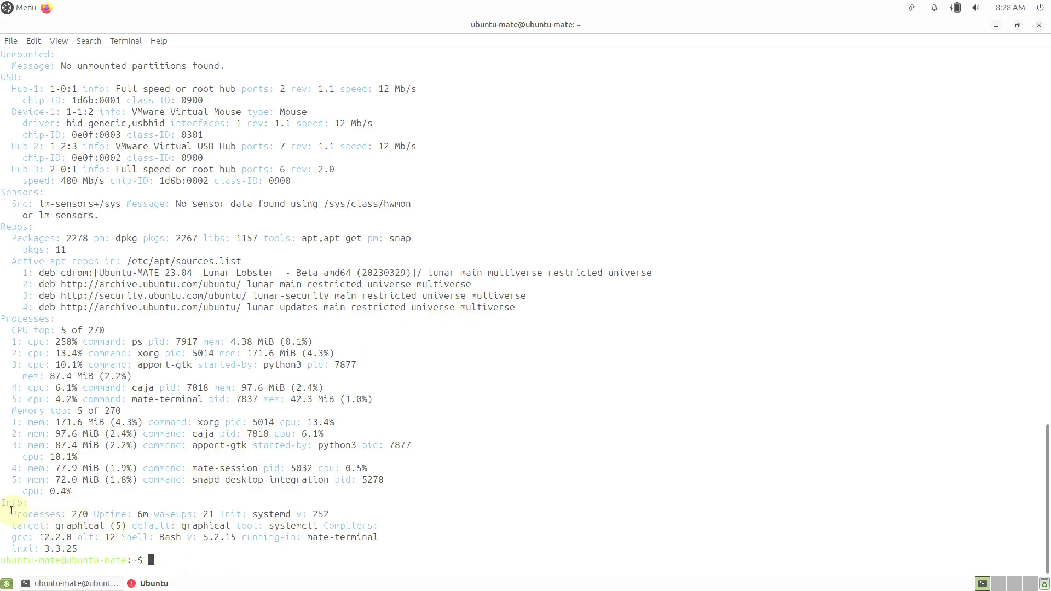
{"action": "left_click_drag", "start_coordinate": [11, 510], "coordinate": [269, 539]}
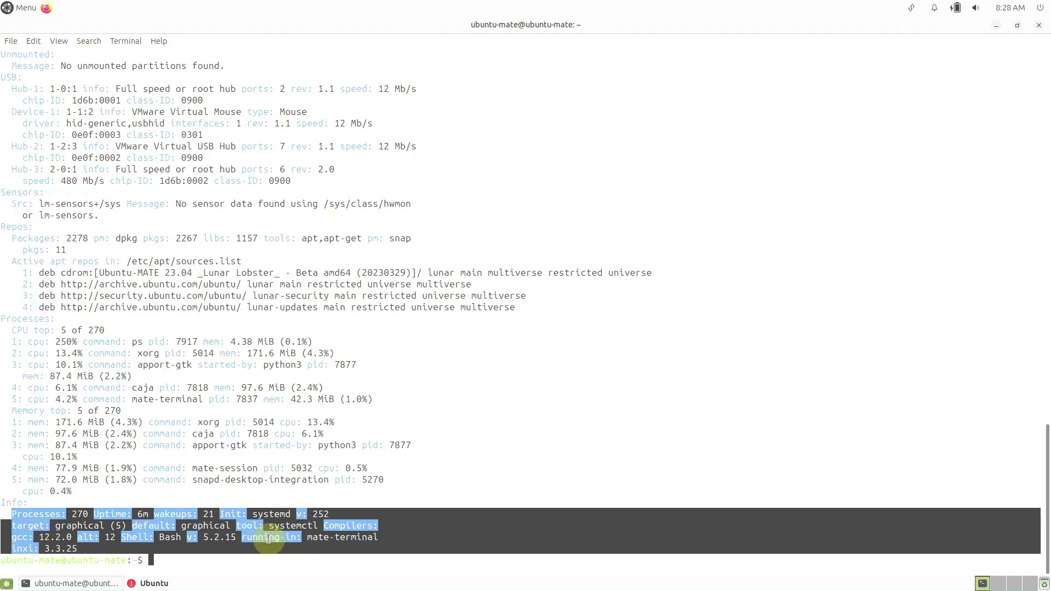
{"action": "left_click", "coordinate": [268, 539]}
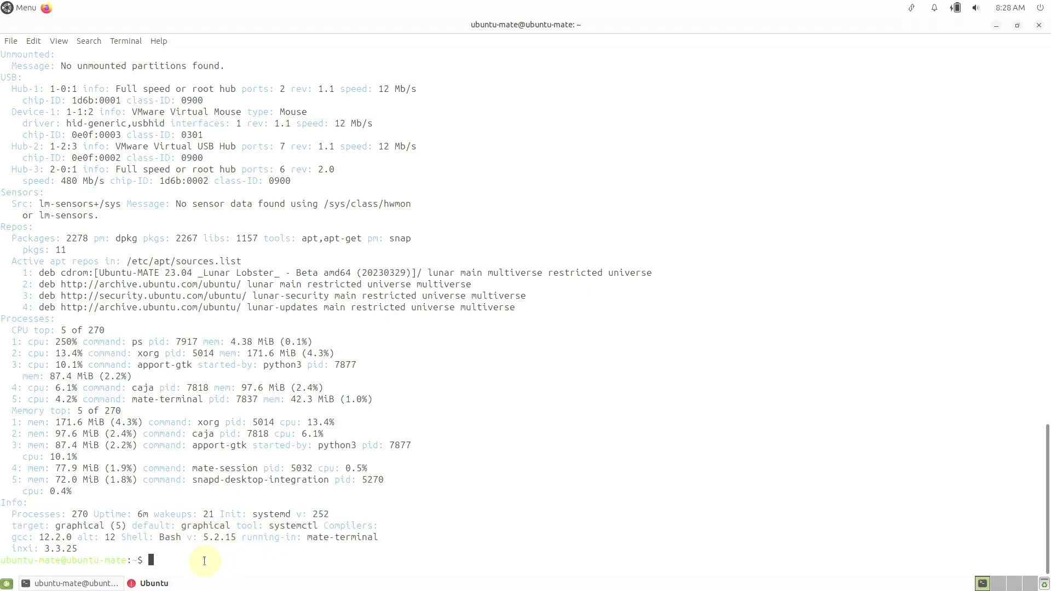
- Run inxi -b, inxi -G and plain inxi to print brief, graphics and one-line reports
{"action": "type", "text": "inxi -b"}
{"action": "key", "text": "Return"}
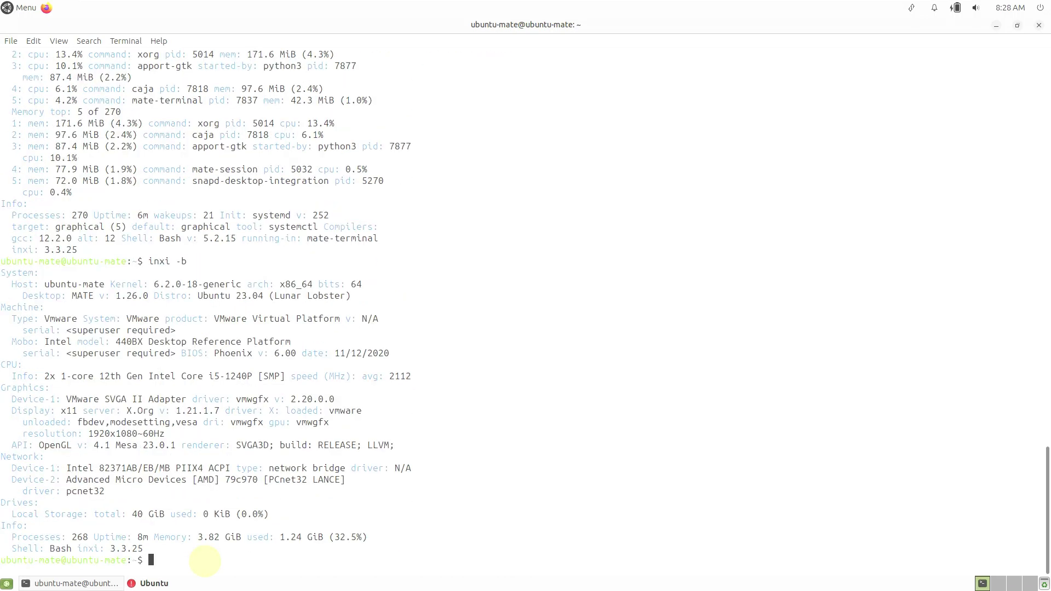
{"action": "type", "text": "inxi -G"}
{"action": "key", "text": "Return"}
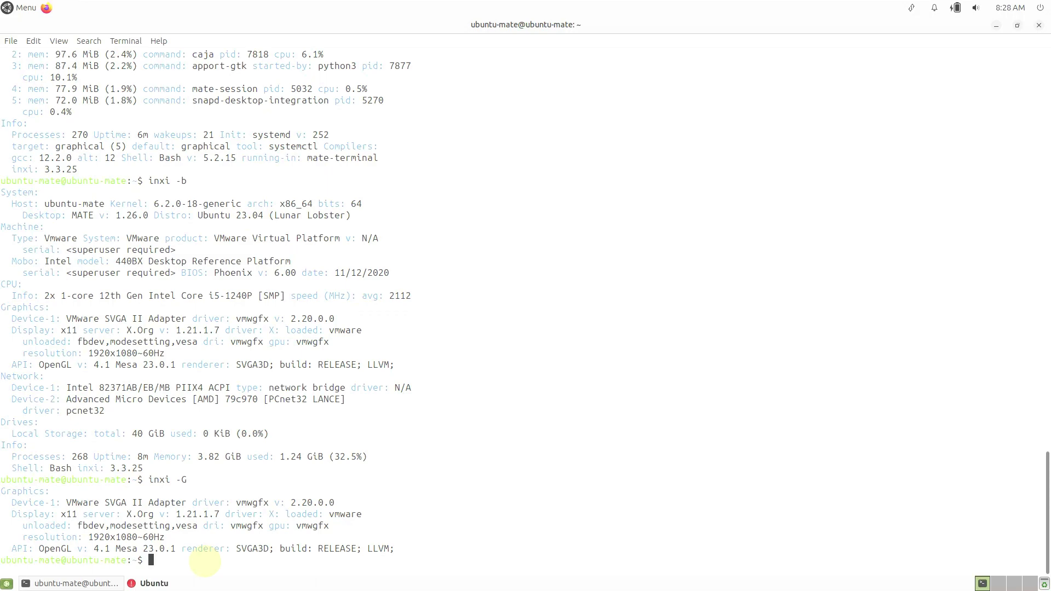
{"action": "type", "text": "inxi"}
{"action": "key", "text": "Return"}
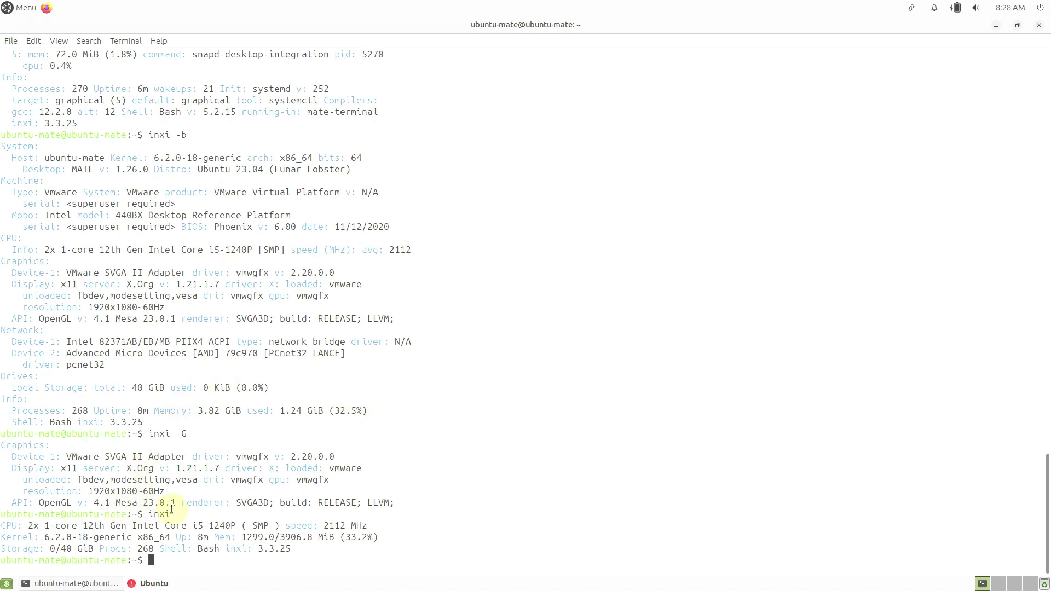
- Highlight the OpenGL version, graphics driver, inxi version and process count in turn
{"action": "left_click_drag", "start_coordinate": [112, 503], "coordinate": [33, 503]}
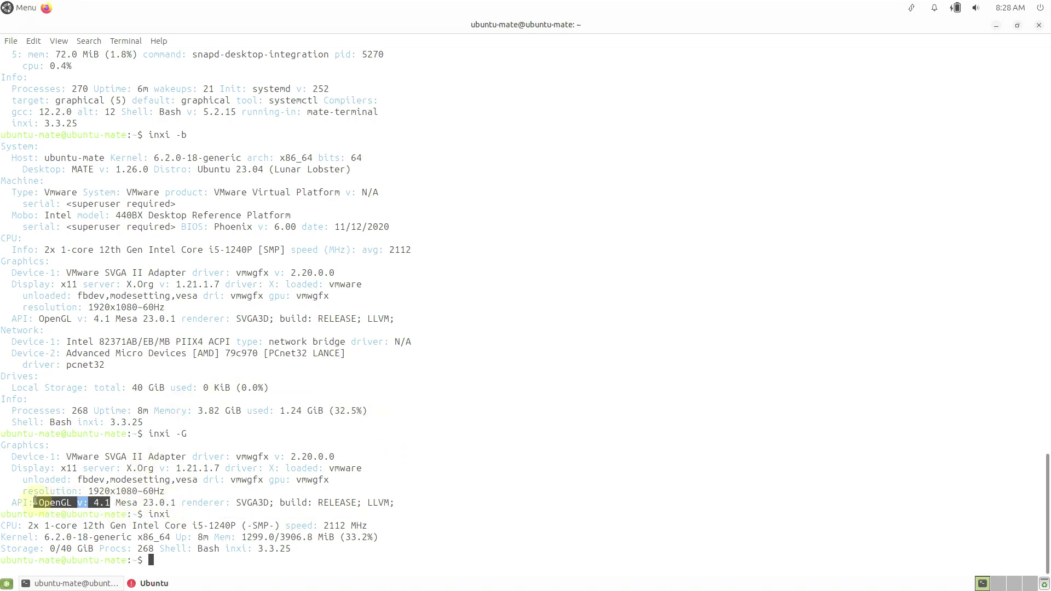
{"action": "left_click", "coordinate": [432, 448]}
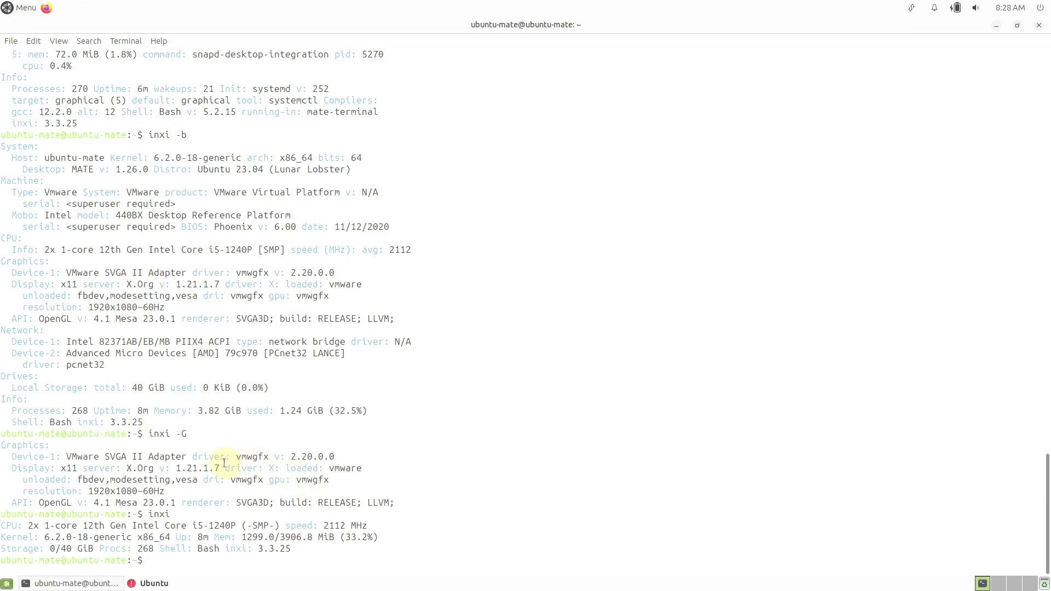
{"action": "left_click_drag", "start_coordinate": [235, 458], "coordinate": [341, 457]}
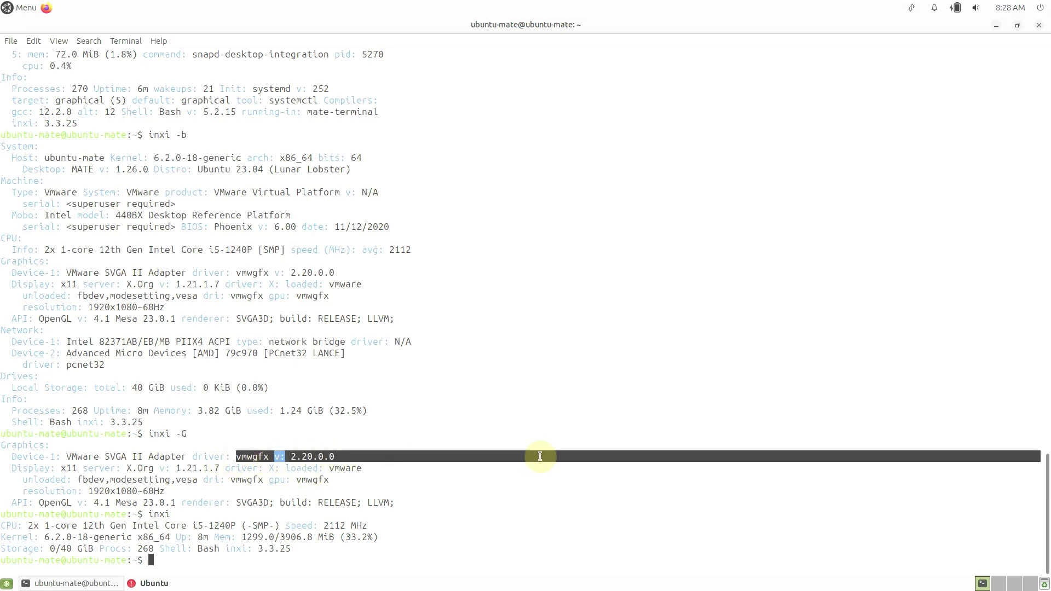
{"action": "left_click", "coordinate": [519, 457]}
{"action": "left_click_drag", "start_coordinate": [156, 427], "coordinate": [78, 423]}
{"action": "left_click", "coordinate": [94, 422]}
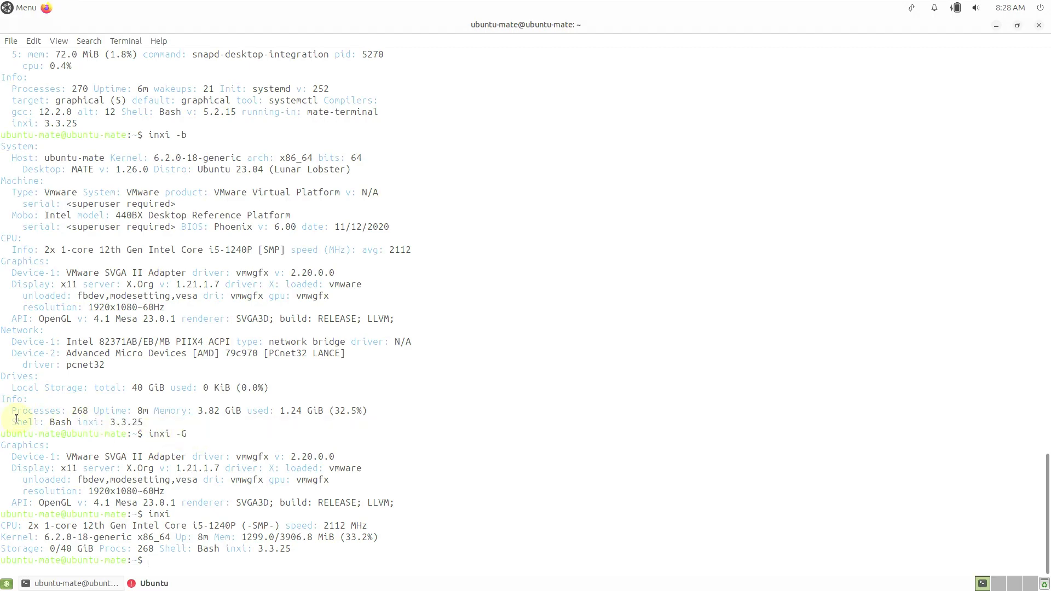
{"action": "left_click_drag", "start_coordinate": [12, 410], "coordinate": [403, 408]}
{"action": "left_click", "coordinate": [154, 417]}
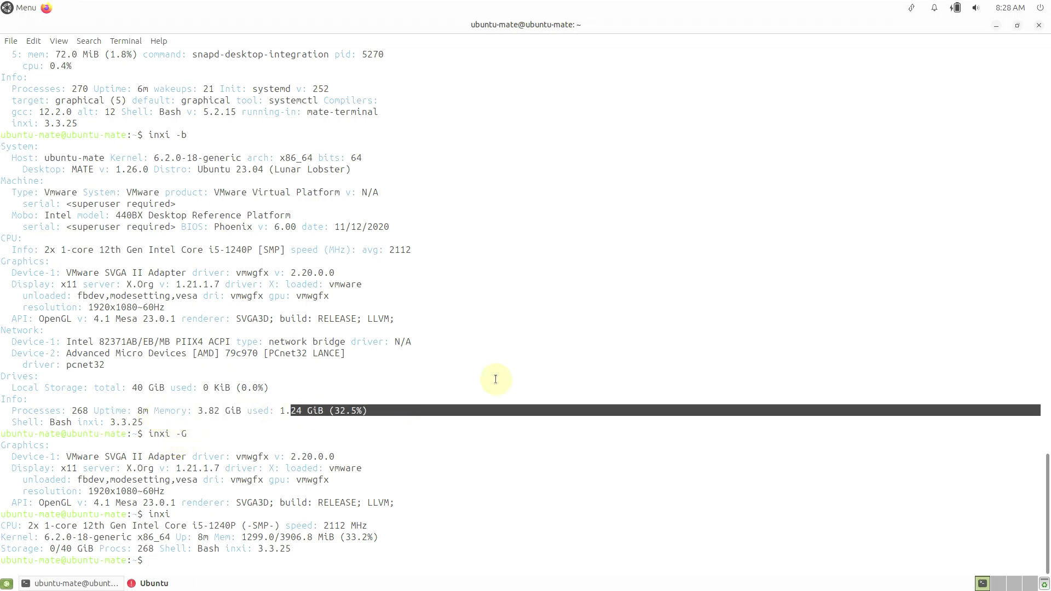
- Dismiss the internal-error report with Don't send, then enter cat /etc/issue at the prompt
{"action": "left_click", "coordinate": [493, 418]}
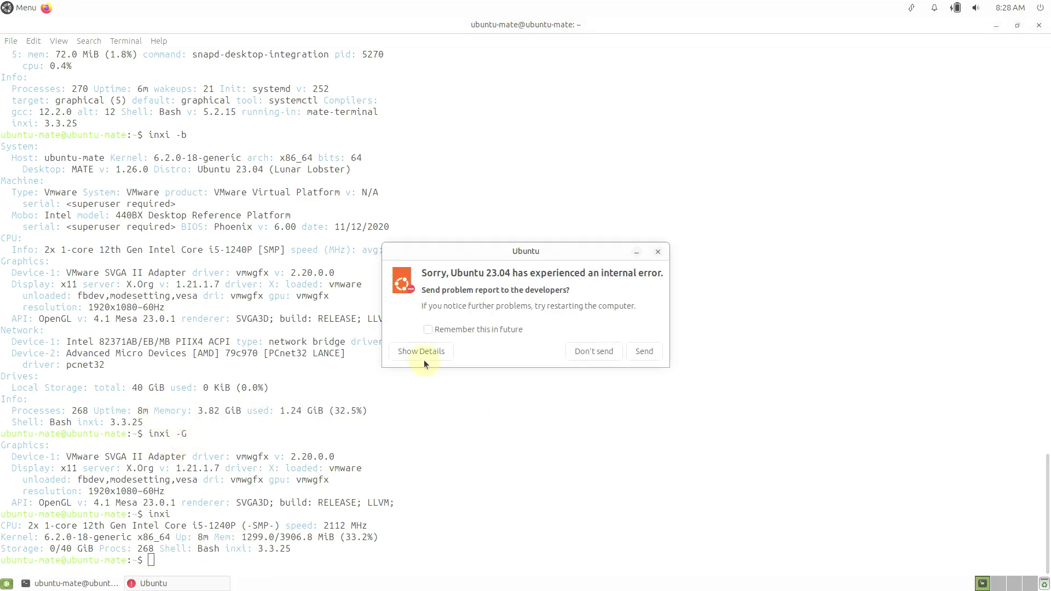
{"action": "left_click", "coordinate": [587, 353]}
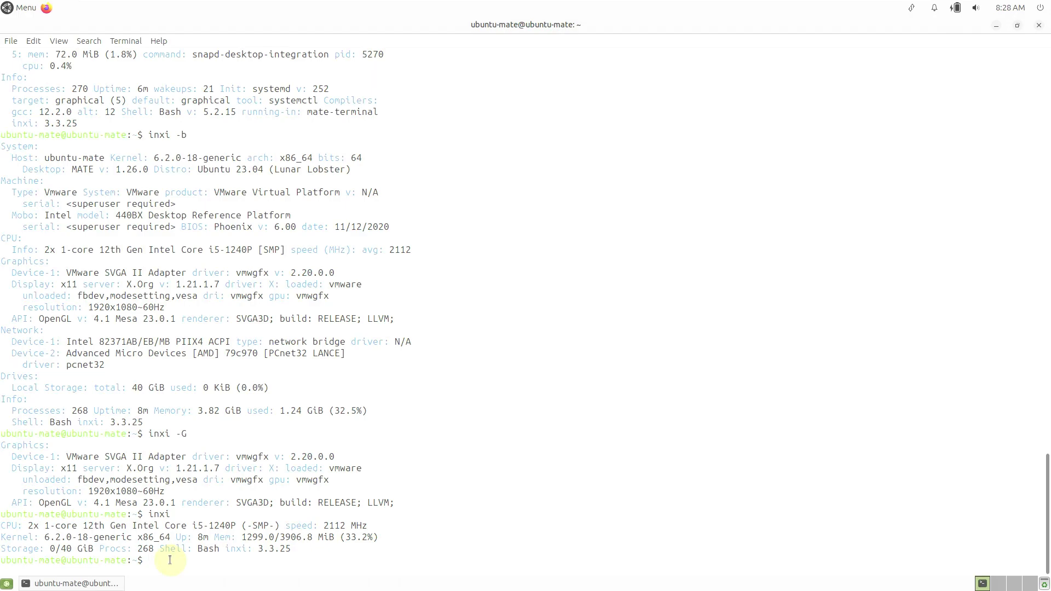
{"action": "type", "text": "htop"}
{"action": "key", "text": "BackSpace"}
{"action": "key", "text": "BackSpace"}
{"action": "key", "text": "BackSpace"}
{"action": "type", "text": "cat /etc/issue"}
- Print the release issue with cat /etc/issue, then launch htop
{"action": "key", "text": "Return"}
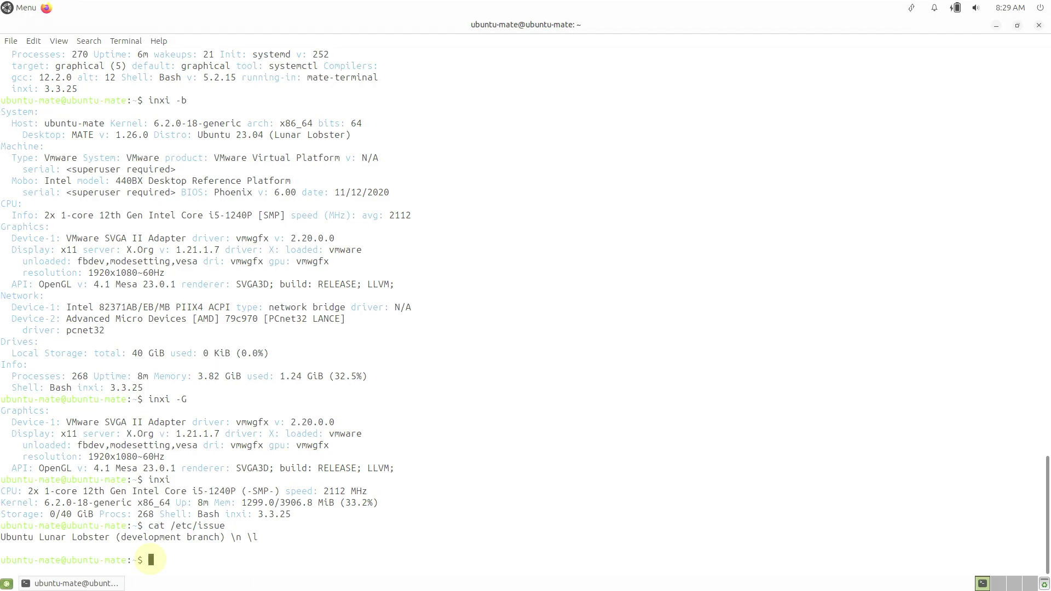
{"action": "type", "text": "htop"}
{"action": "key", "text": "Return"}
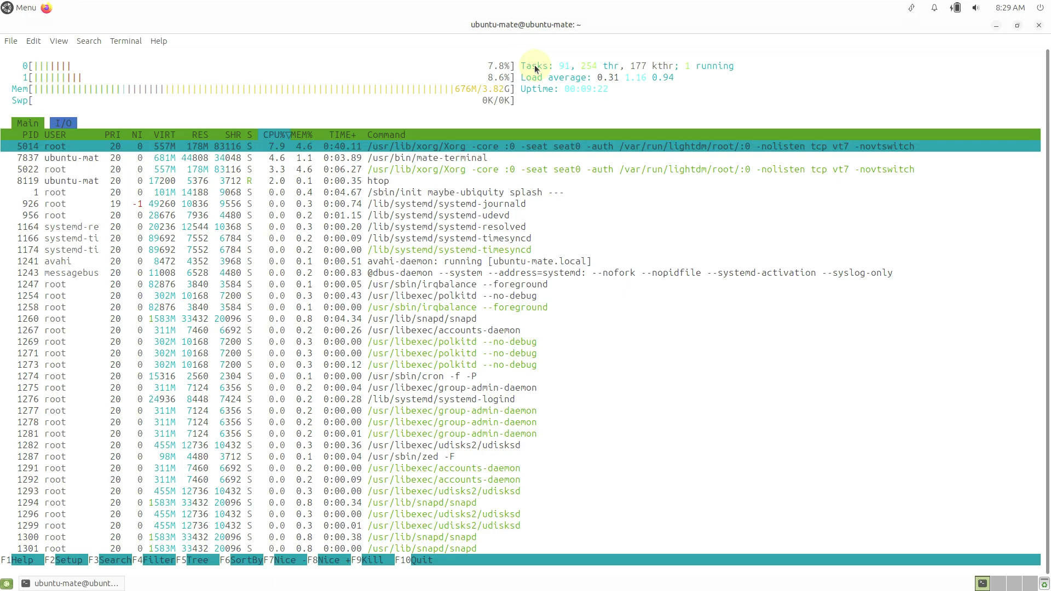
- Scroll through htop's process list, then close the terminal window
{"action": "scroll", "coordinate": [579, 268], "scroll_direction": "down", "scroll_amount": 15}
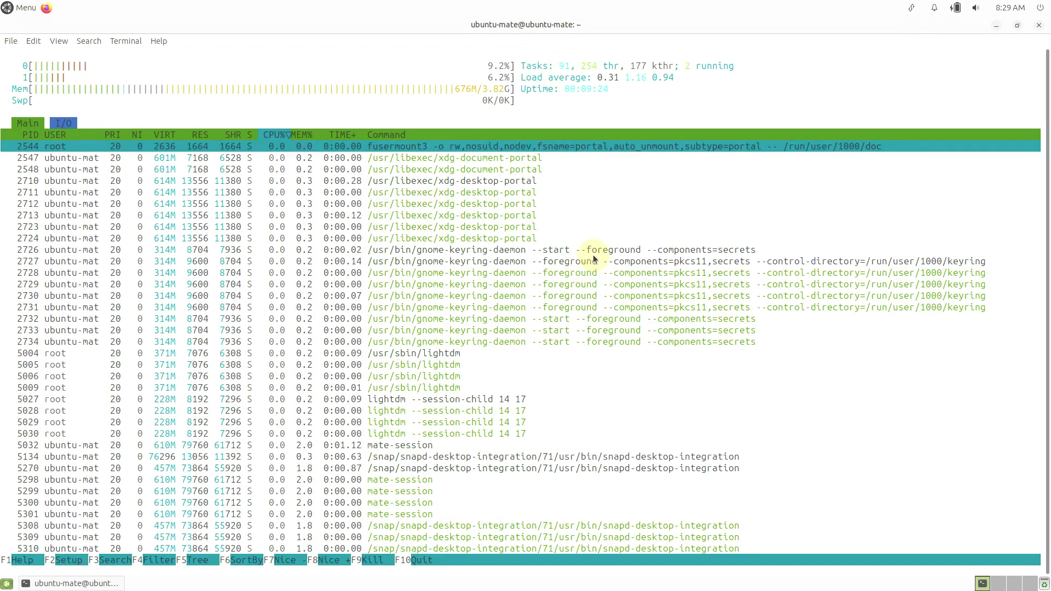
{"action": "scroll", "coordinate": [593, 254], "scroll_direction": "down", "scroll_amount": 15}
{"action": "left_click", "coordinate": [1038, 25]}
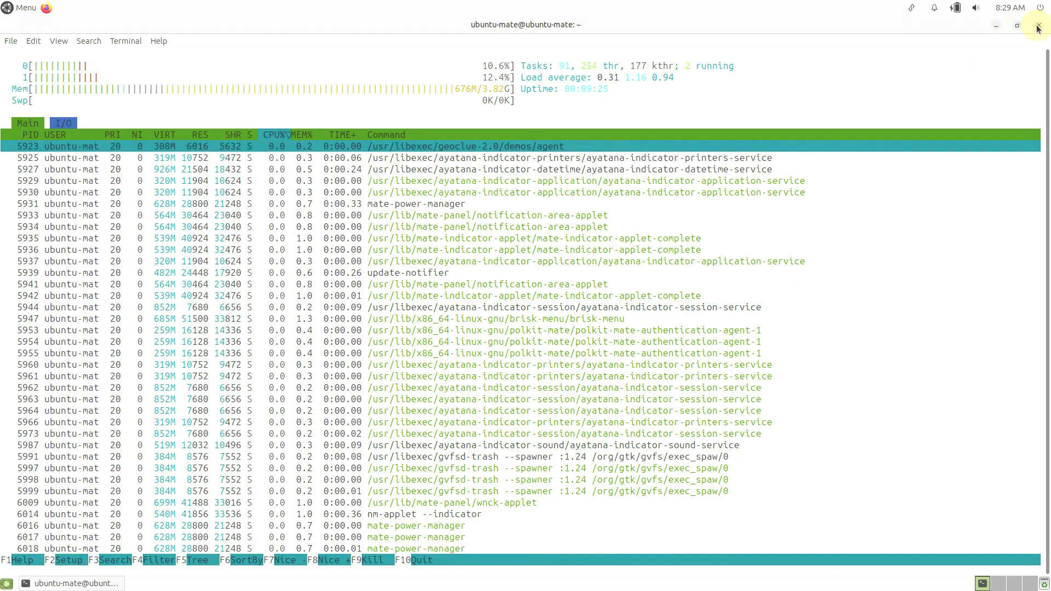
- Confirm closing the terminal, launch Firefox and close its privacy-notice tab
{"action": "left_click", "coordinate": [539, 349]}
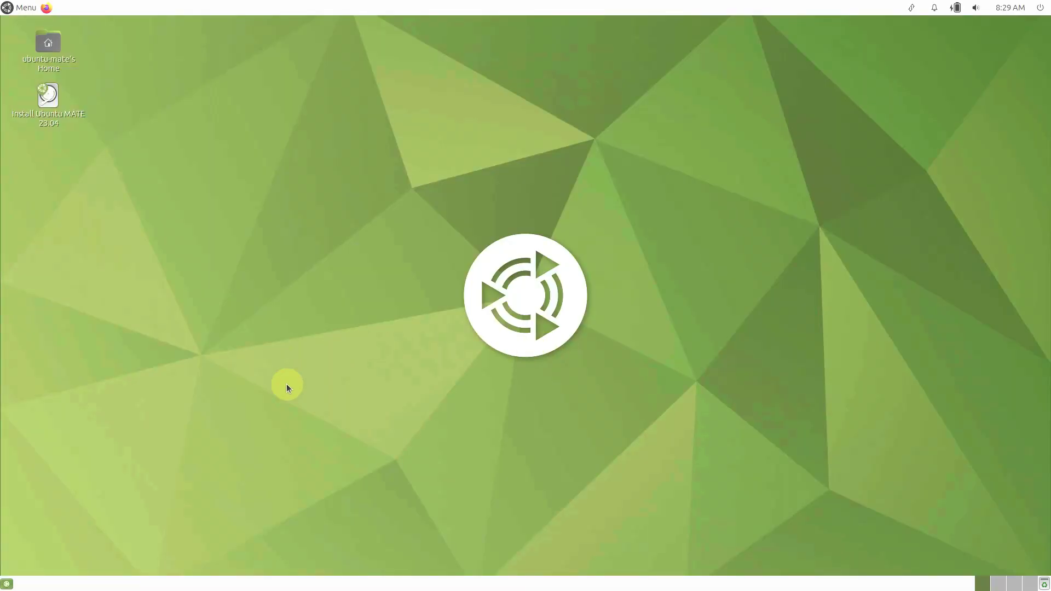
{"action": "left_click", "coordinate": [48, 11]}
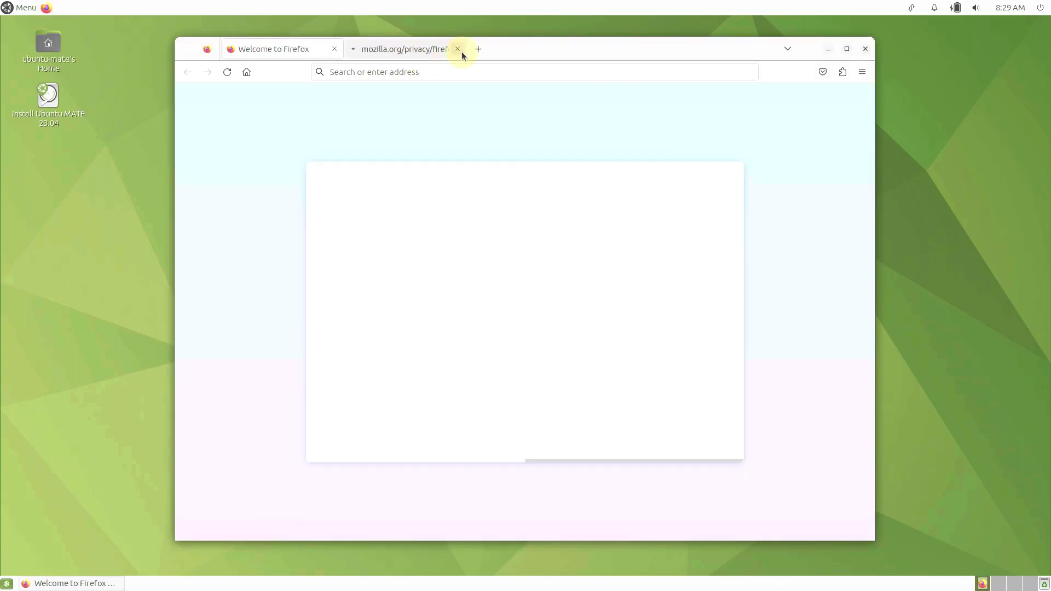
{"action": "left_click", "coordinate": [459, 49]}
- Check the Firefox version via Help > About Firefox, then close that window
{"action": "left_click", "coordinate": [863, 71]}
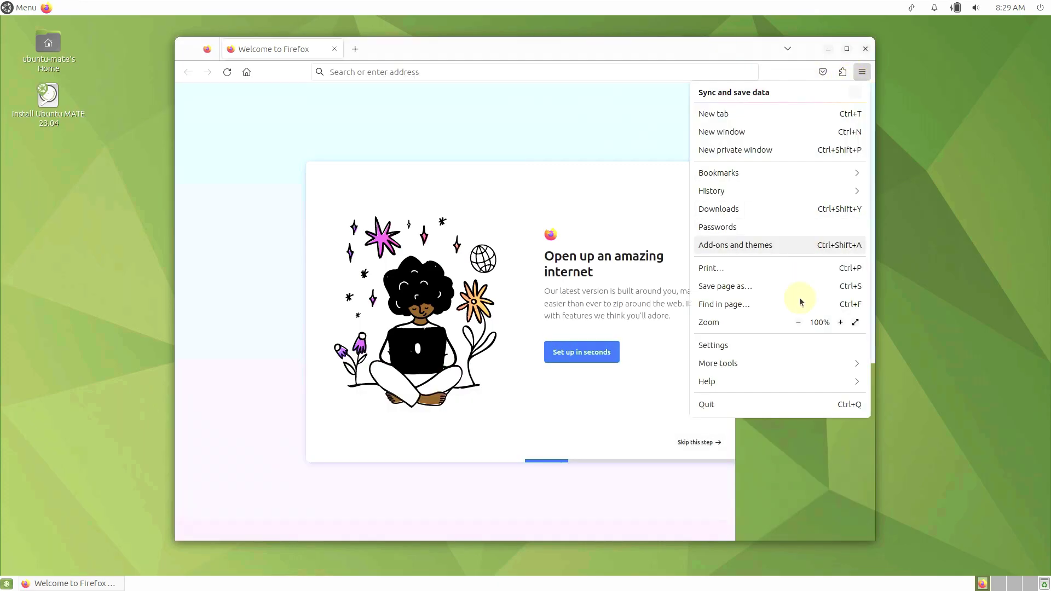
{"action": "left_click", "coordinate": [776, 385]}
{"action": "left_click", "coordinate": [712, 208]}
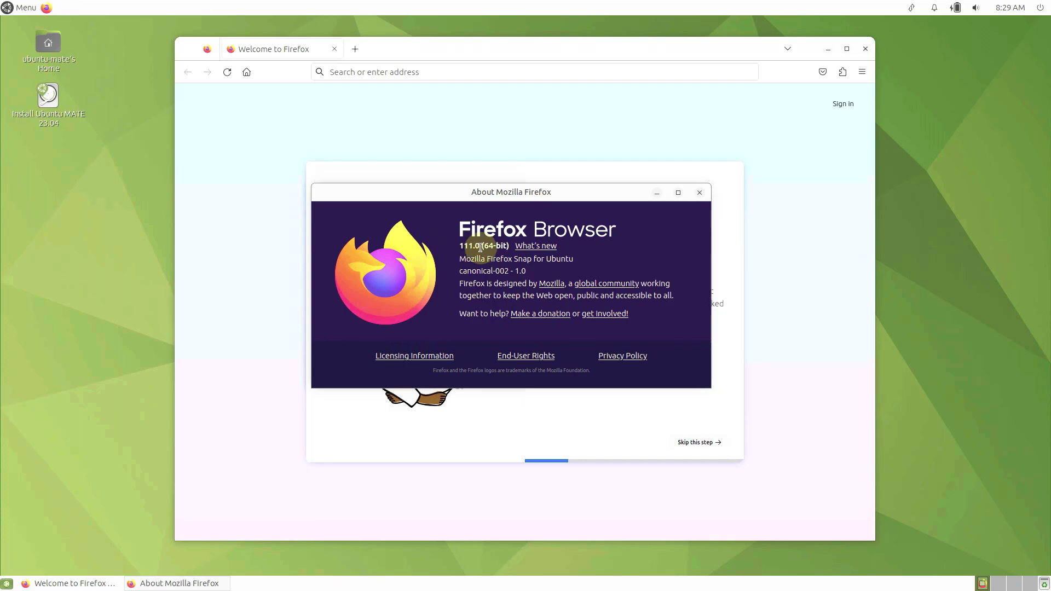
{"action": "left_click", "coordinate": [698, 192]}
- Search Google for 'ubuntu mate 23.04 beta' from the address bar
{"action": "left_click", "coordinate": [550, 72]}
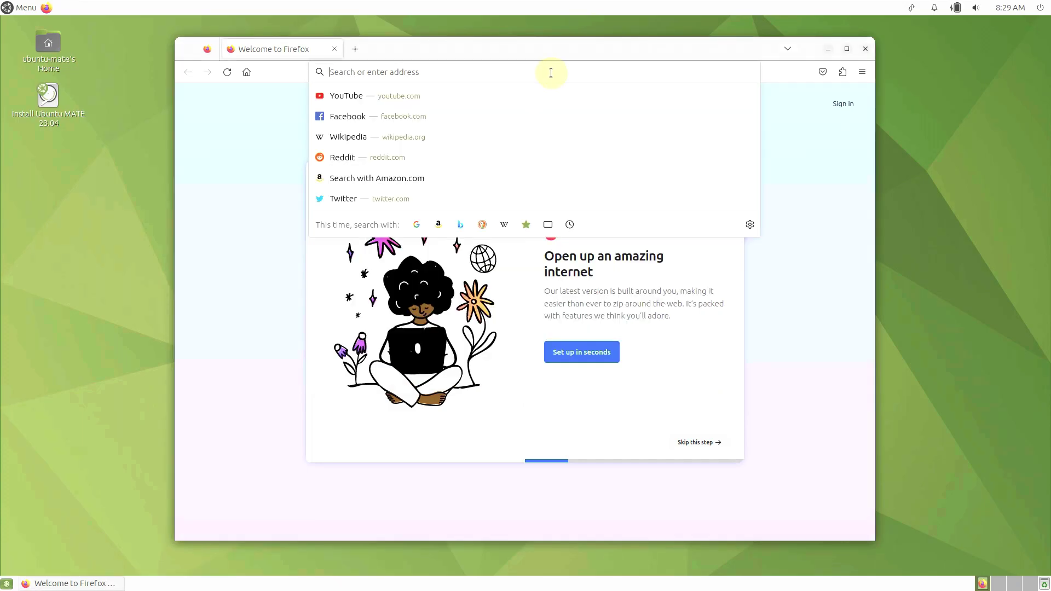
{"action": "type", "text": "ubuntu"}
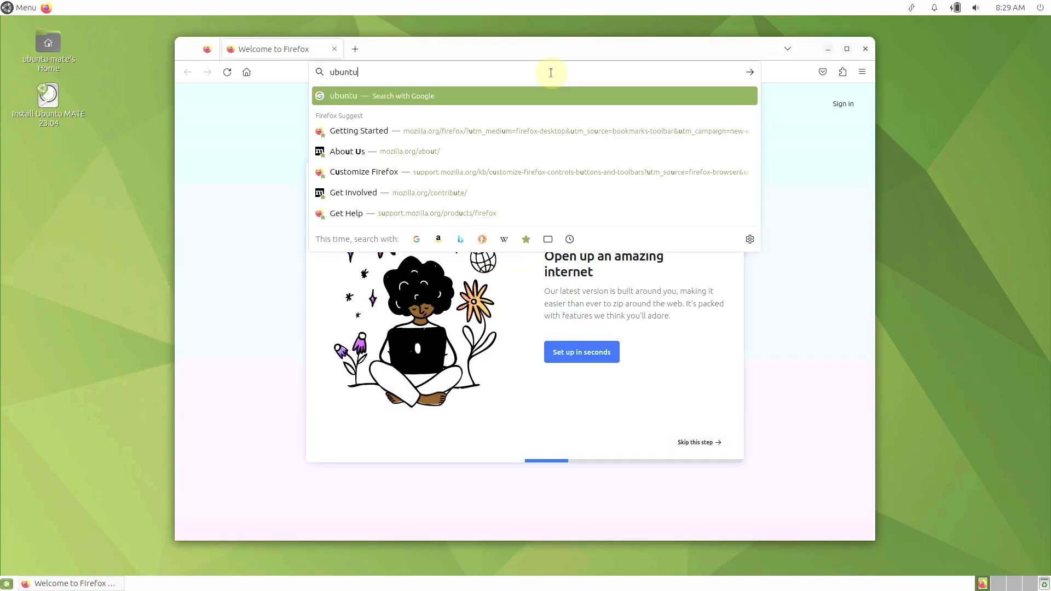
{"action": "type", "text": " mate 2"}
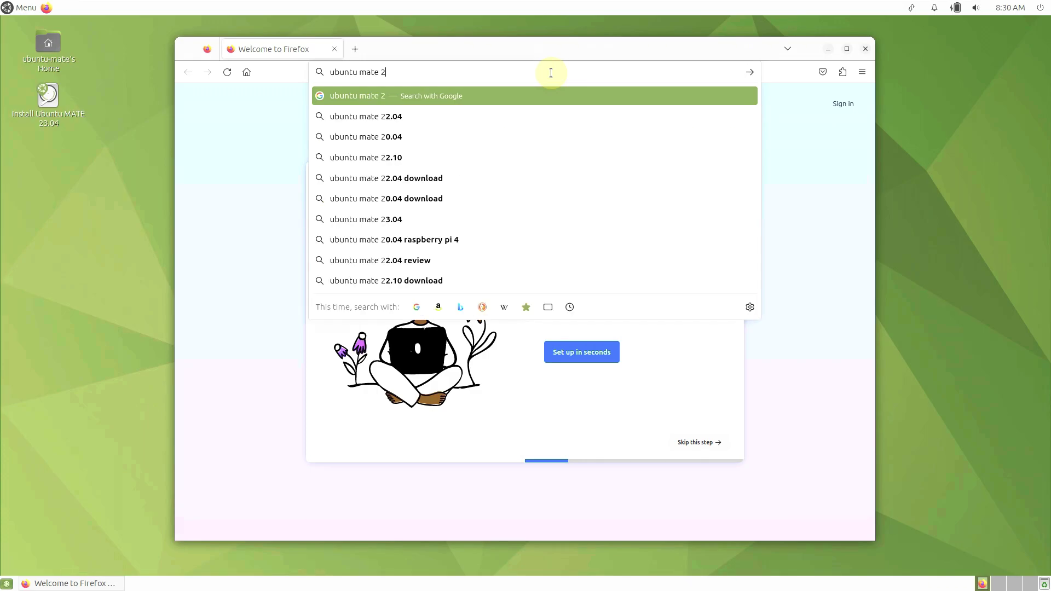
{"action": "type", "text": "3.04"}
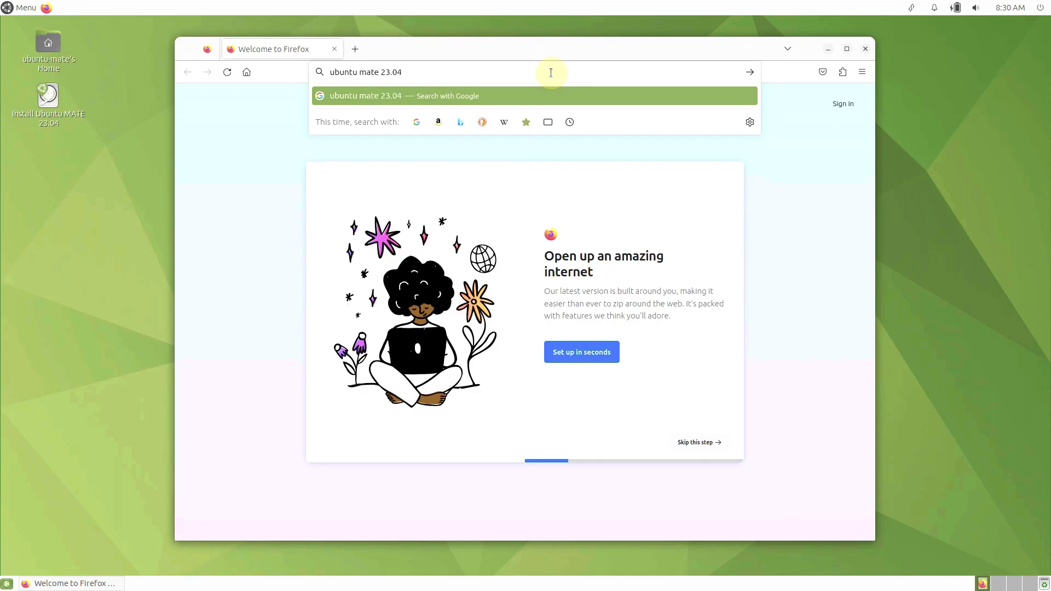
{"action": "type", "text": " beta"}
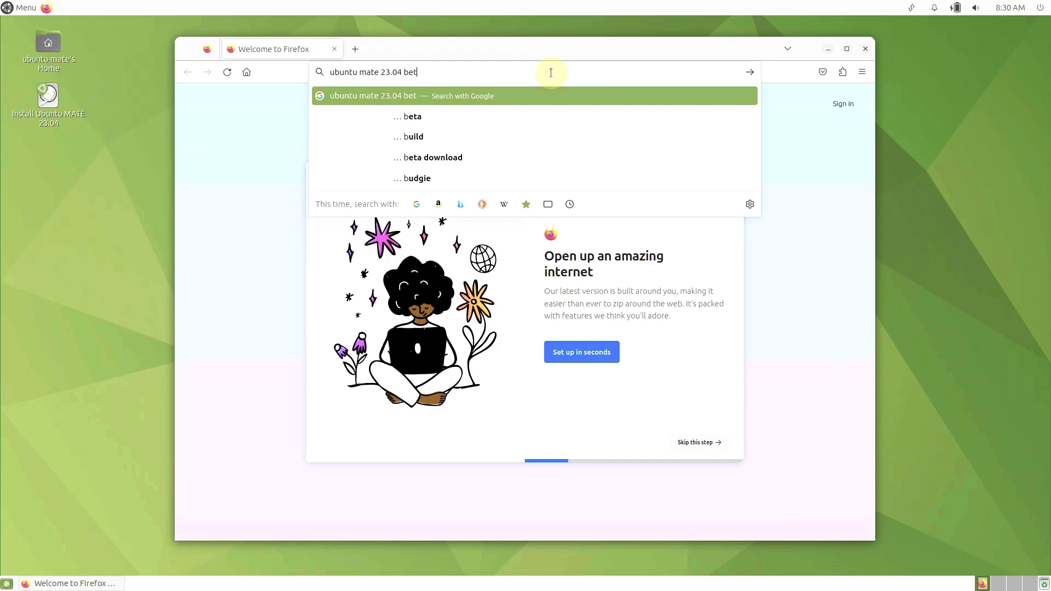
{"action": "key", "text": "Return"}
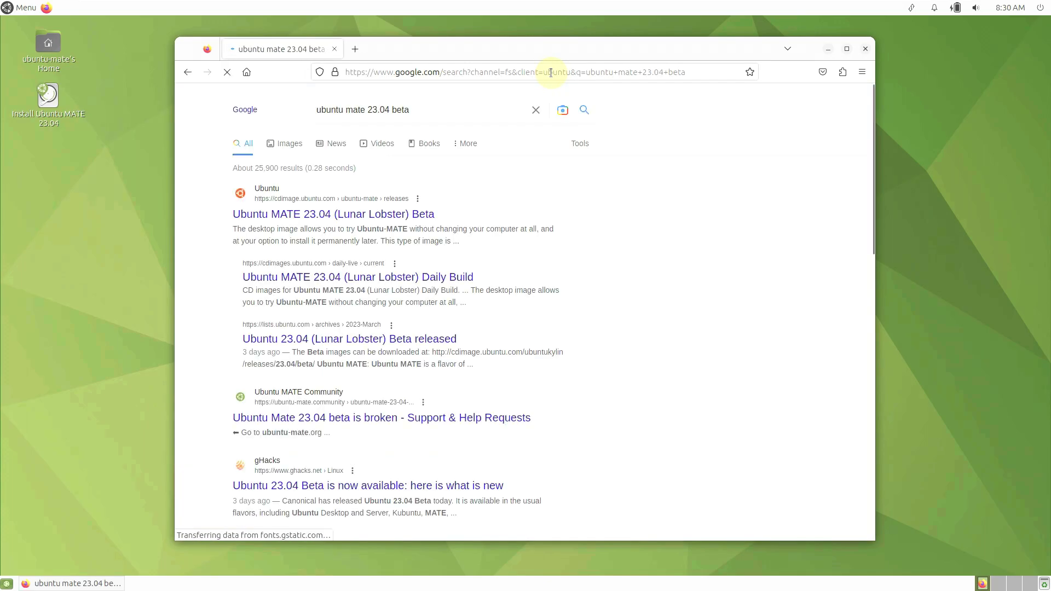
- Open the Ubuntu MATE 23.04 Beta release page on cdimage and select its web address
{"action": "left_click", "coordinate": [366, 214]}
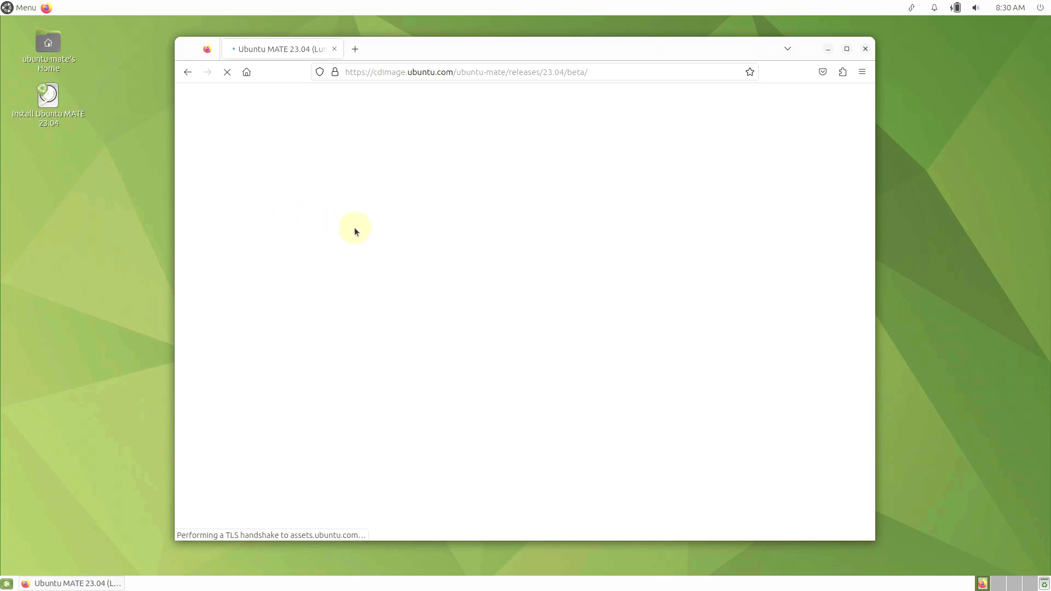
{"action": "left_click_drag", "start_coordinate": [591, 72], "coordinate": [342, 70]}
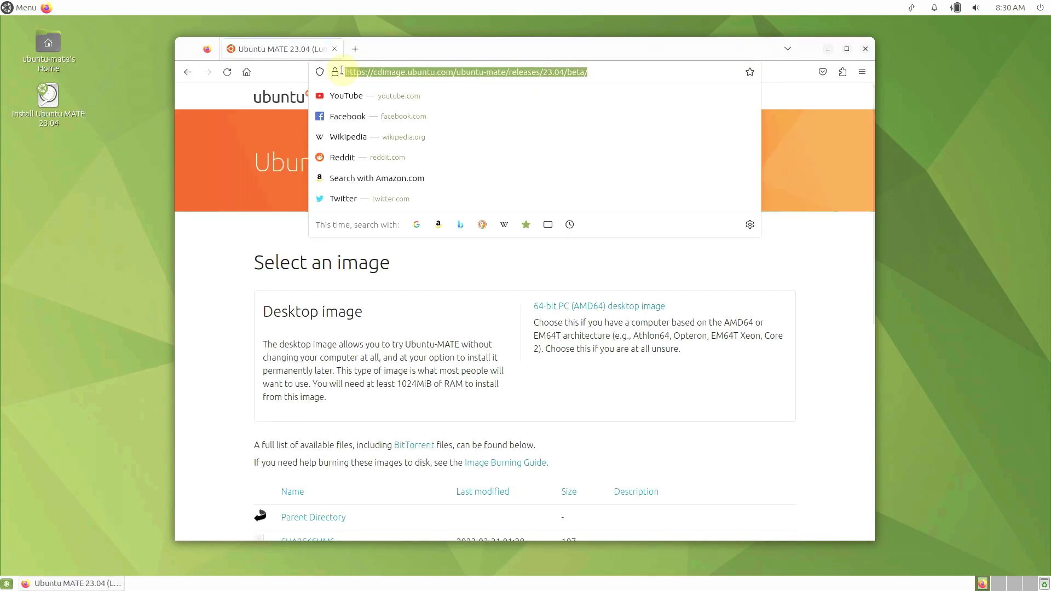
{"action": "left_click", "coordinate": [189, 230]}
{"action": "left_click_drag", "start_coordinate": [595, 73], "coordinate": [348, 67]}
{"action": "left_click", "coordinate": [176, 220]}
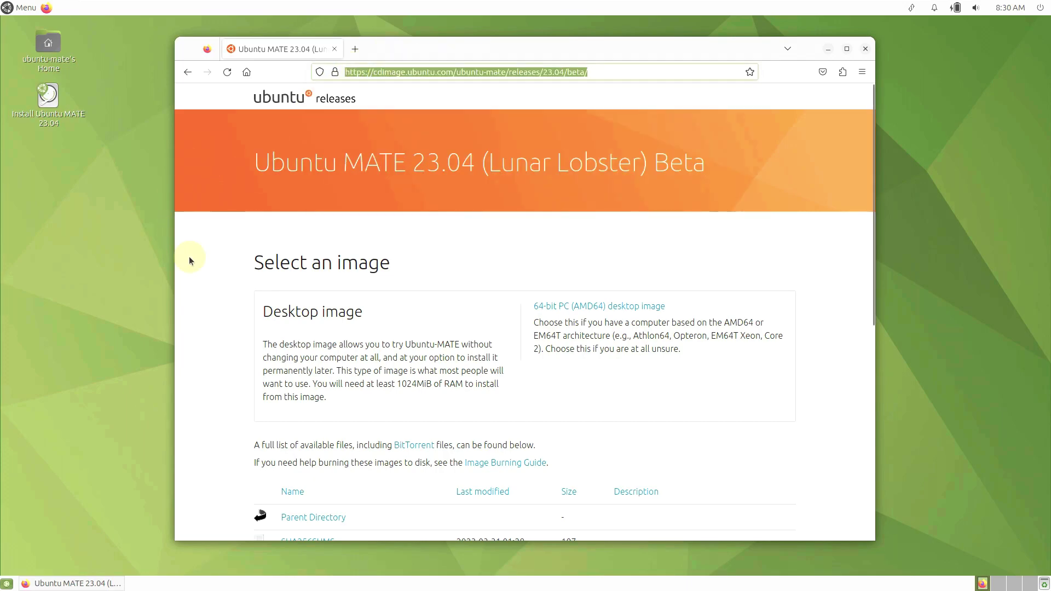
{"action": "left_click", "coordinate": [528, 261]}
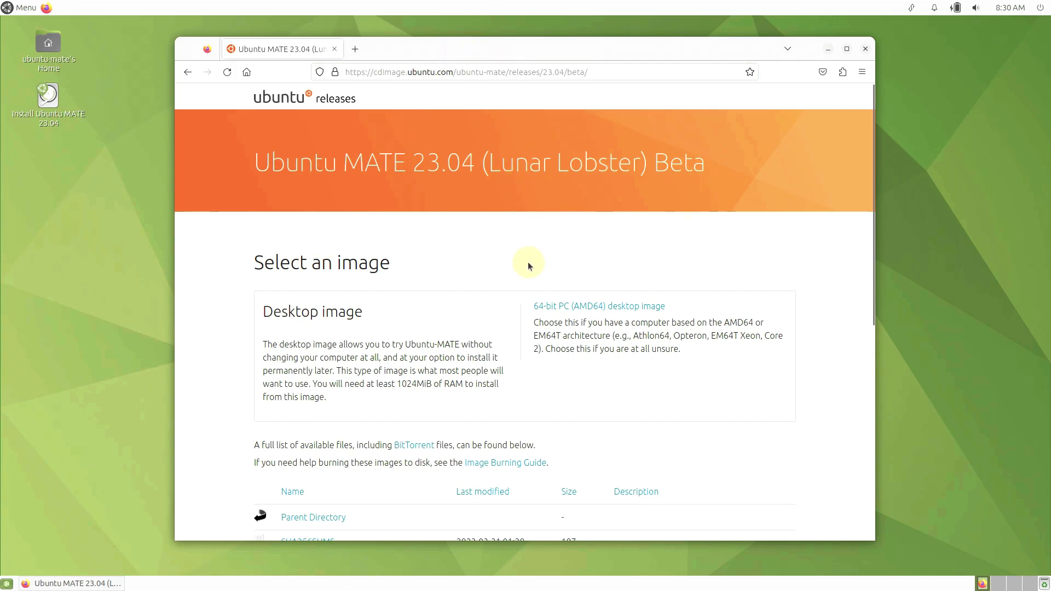
- Scroll the release page and highlight the 3.3G size of the amd64 desktop ISO
{"action": "scroll", "coordinate": [528, 261], "scroll_direction": "down", "scroll_amount": 1}
{"action": "scroll", "coordinate": [527, 266], "scroll_direction": "down", "scroll_amount": 3}
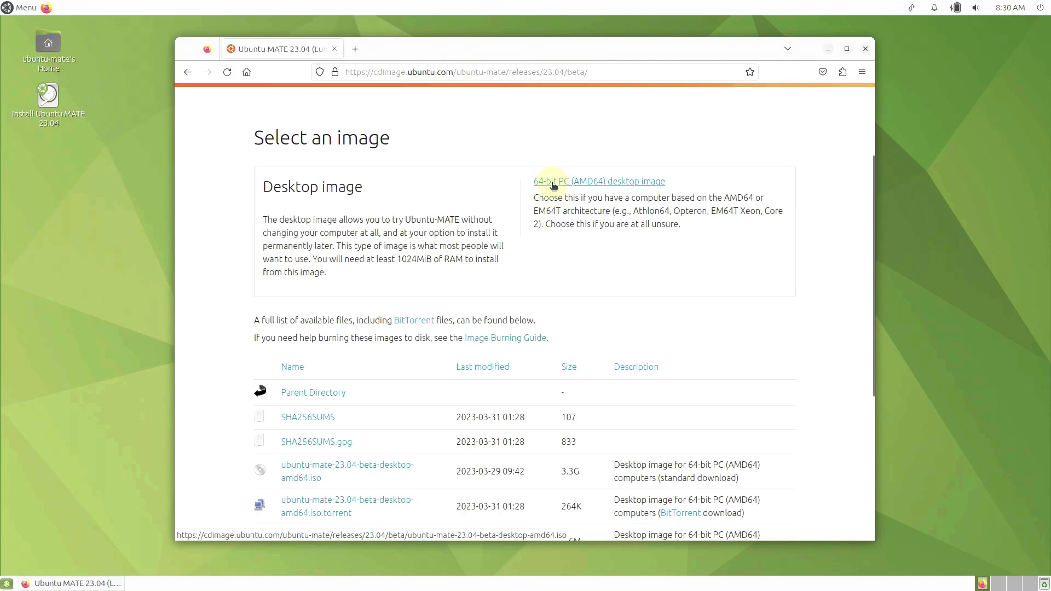
{"action": "scroll", "coordinate": [612, 270], "scroll_direction": "down", "scroll_amount": 3}
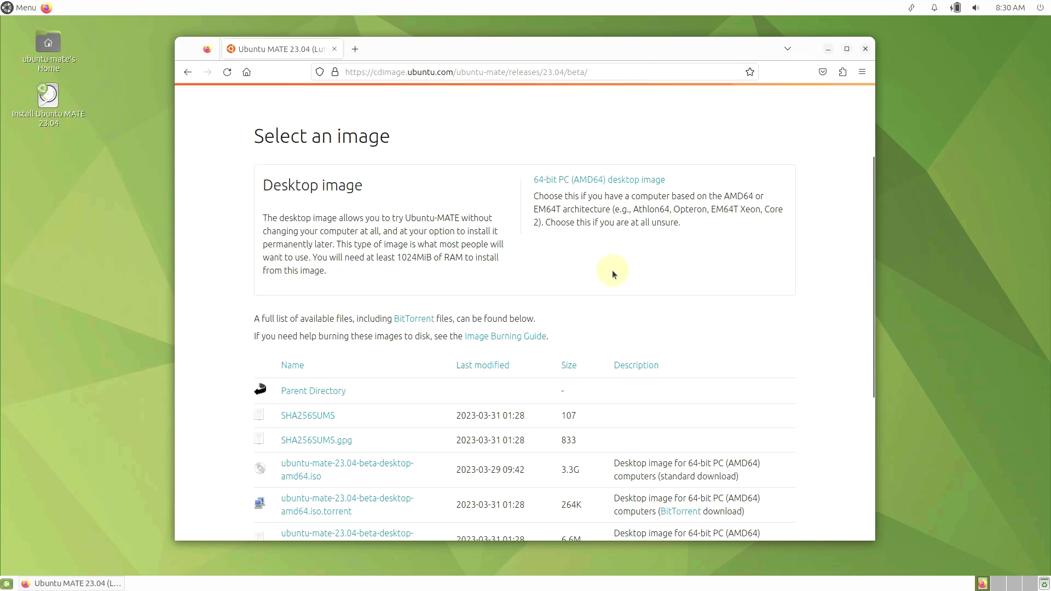
{"action": "left_click_drag", "start_coordinate": [589, 348], "coordinate": [556, 348]}
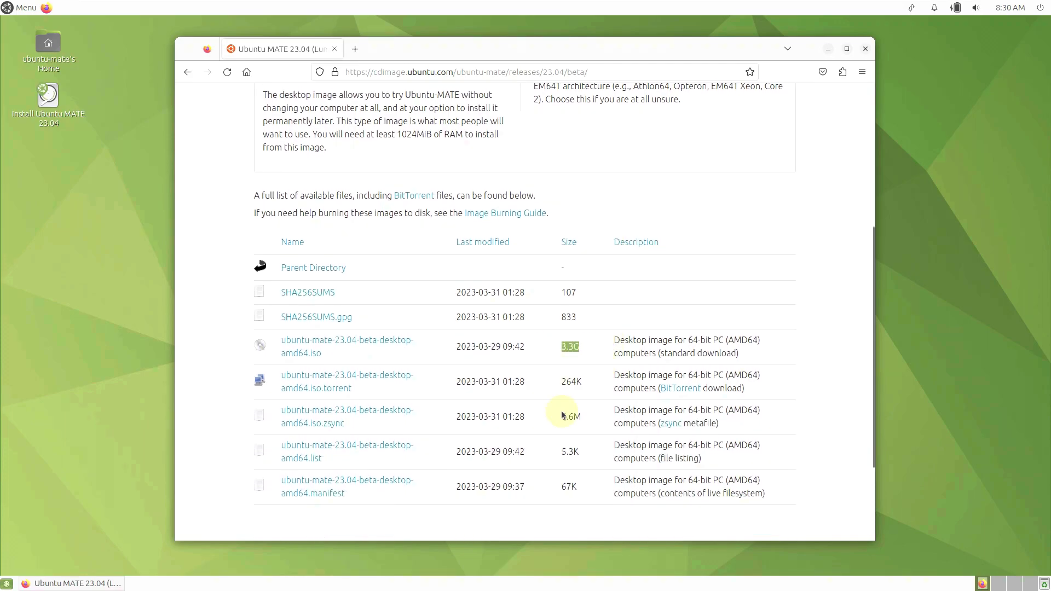
{"action": "left_click", "coordinate": [607, 327]}
{"action": "scroll", "coordinate": [548, 383], "scroll_direction": "down", "scroll_amount": 3}
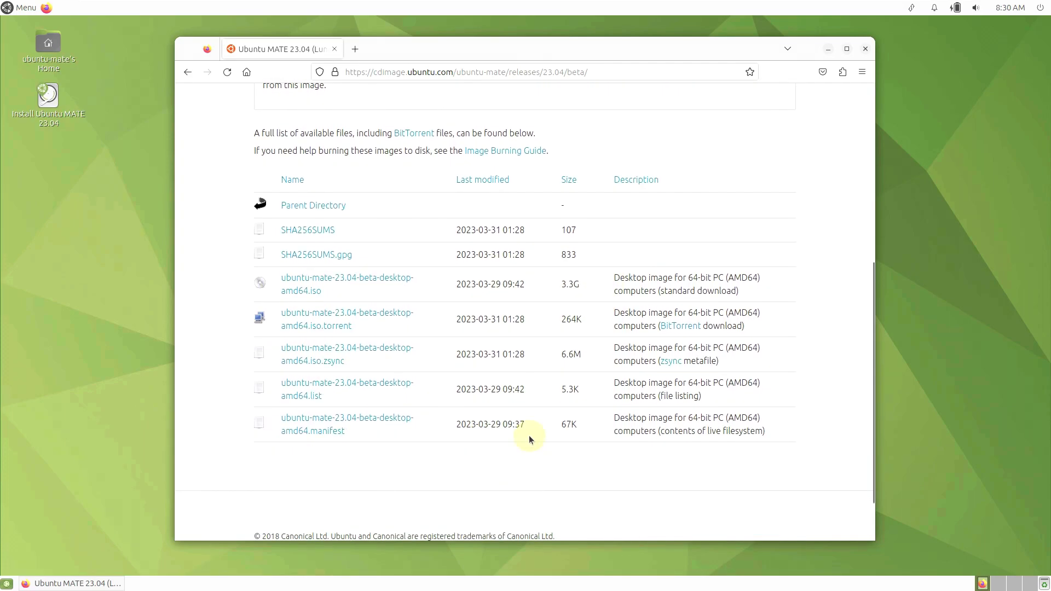
{"action": "scroll", "coordinate": [463, 432], "scroll_direction": "up", "scroll_amount": 3}
{"action": "scroll", "coordinate": [416, 427], "scroll_direction": "up", "scroll_amount": 3}
{"action": "scroll", "coordinate": [370, 404], "scroll_direction": "down", "scroll_amount": 1}
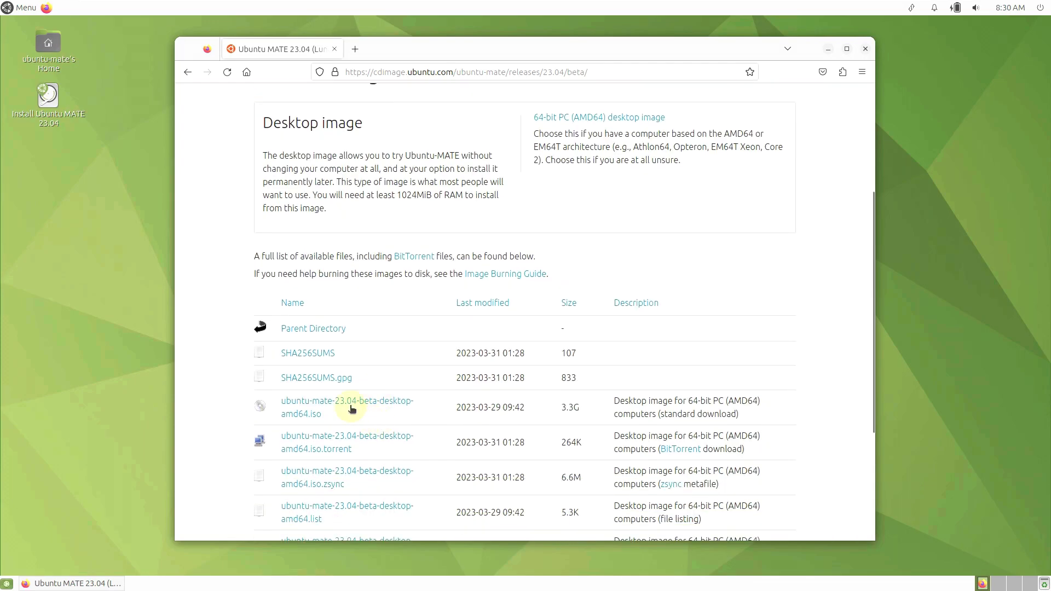
- Start the 64-bit desktop ISO download, then cancel it and close the downloads panel
{"action": "left_click", "coordinate": [351, 409]}
{"action": "scroll", "coordinate": [601, 185], "scroll_direction": "up", "scroll_amount": 5}
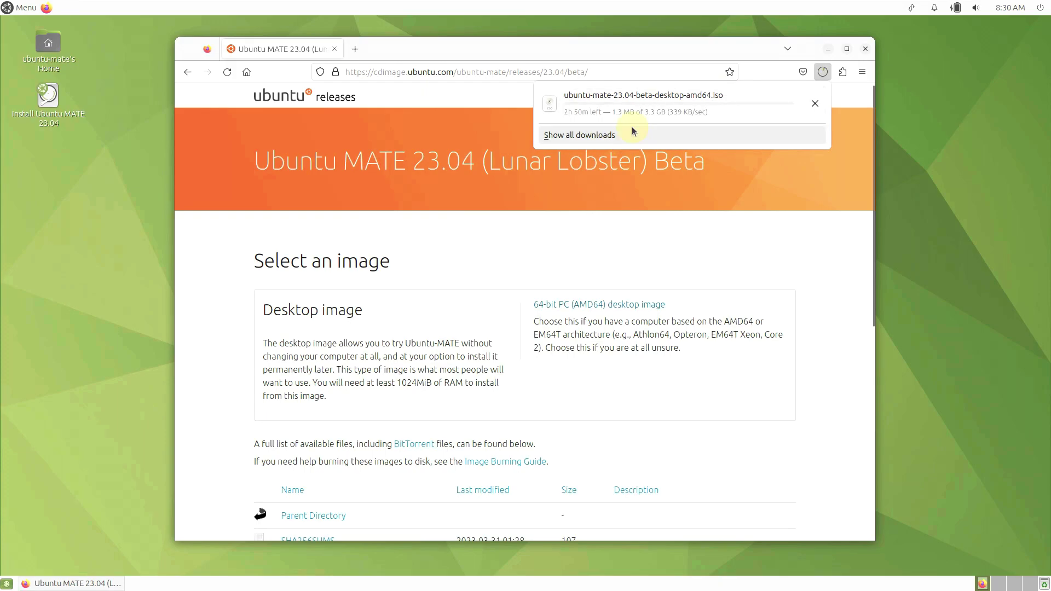
{"action": "left_click", "coordinate": [815, 103]}
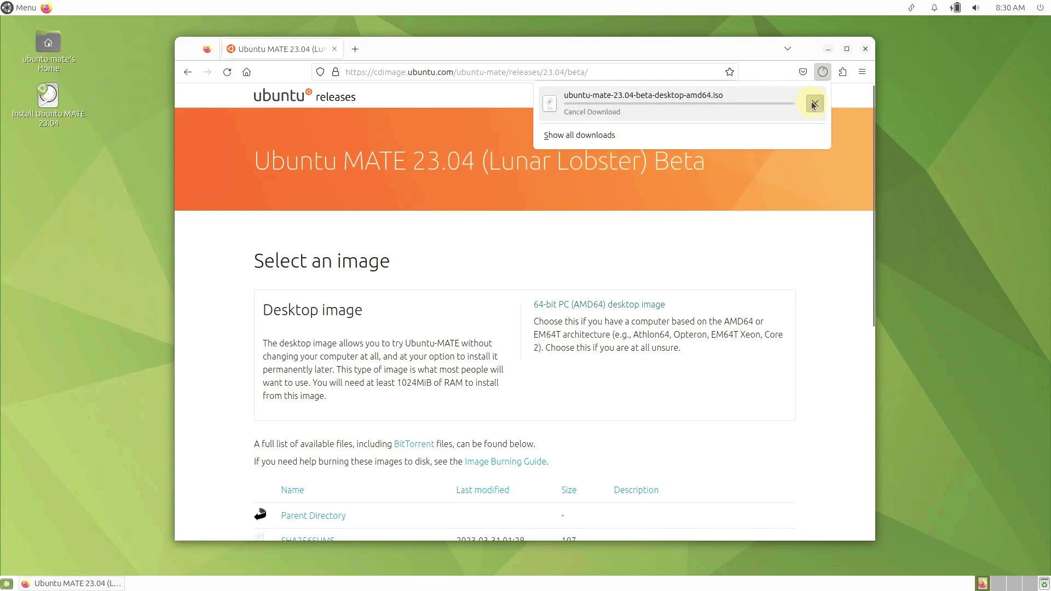
{"action": "left_click", "coordinate": [826, 195]}
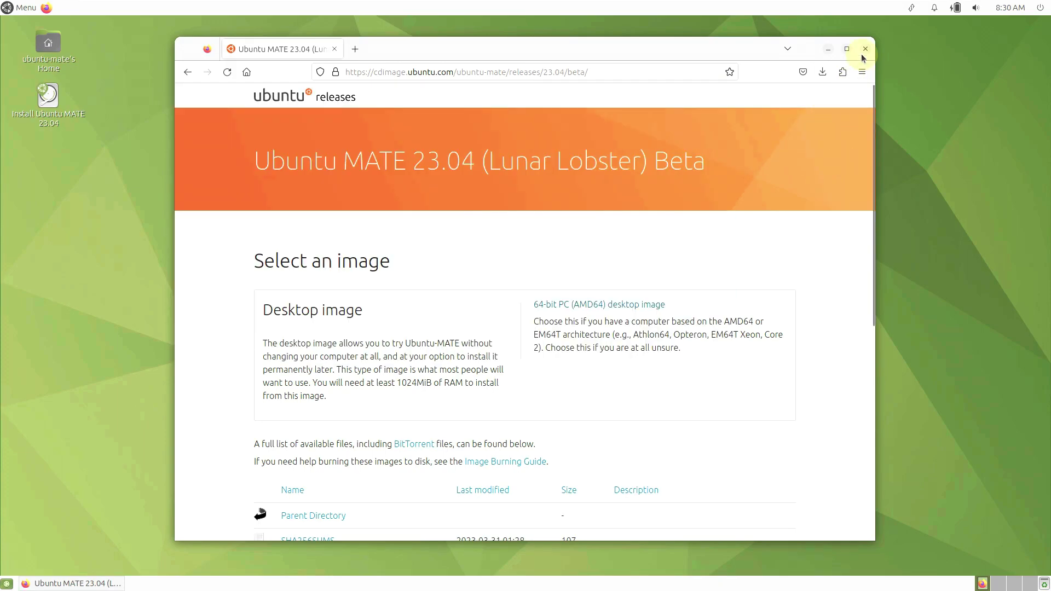
- Close Firefox, open the Install Ubuntu MATE 23.04 launcher and browse the Welcome language list
{"action": "key", "text": "alt+F4"}
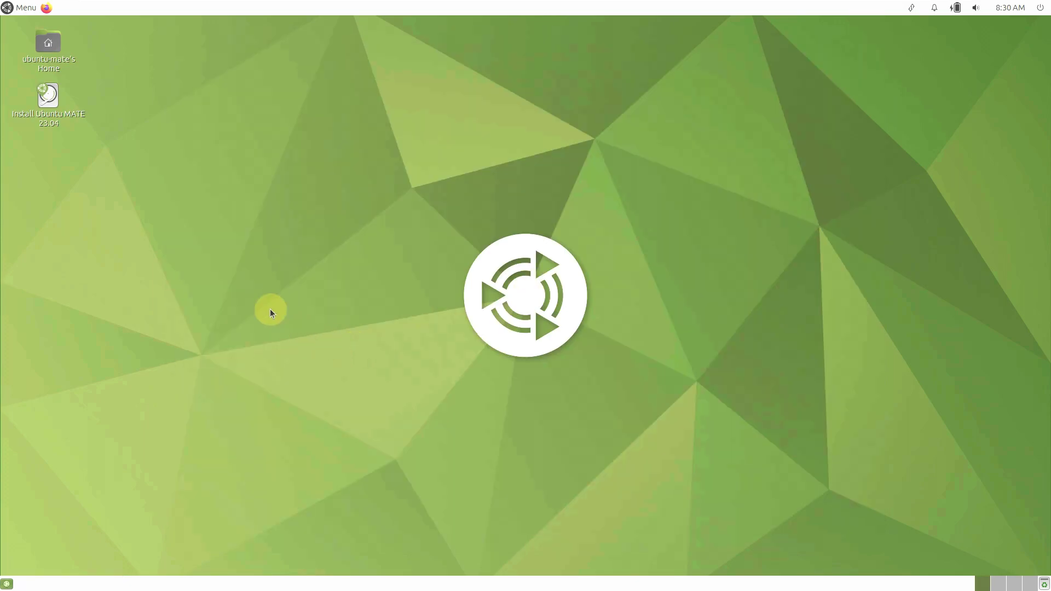
{"action": "right_click", "coordinate": [58, 108]}
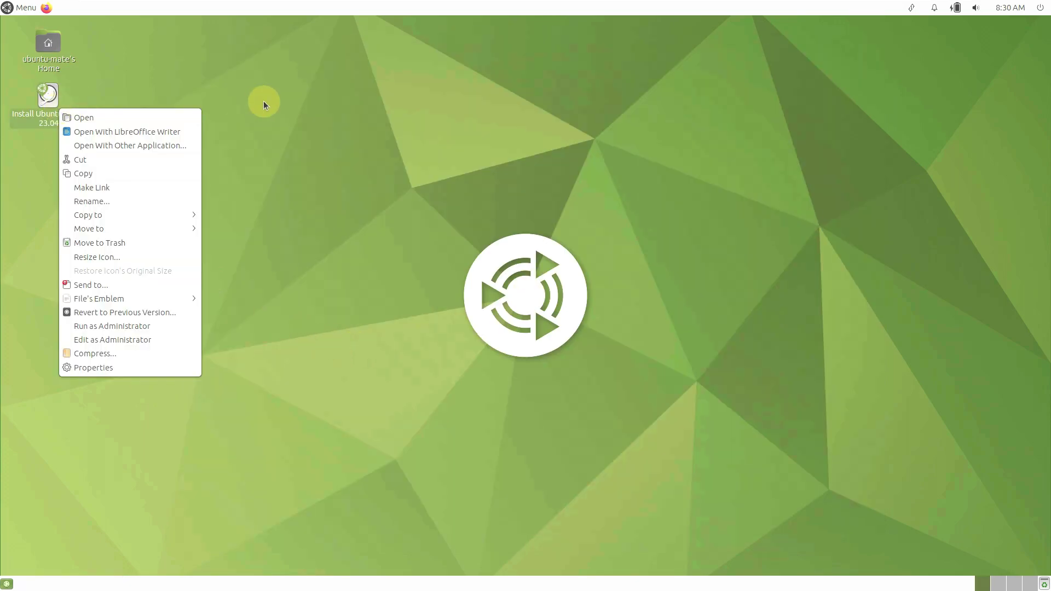
{"action": "left_click", "coordinate": [185, 116]}
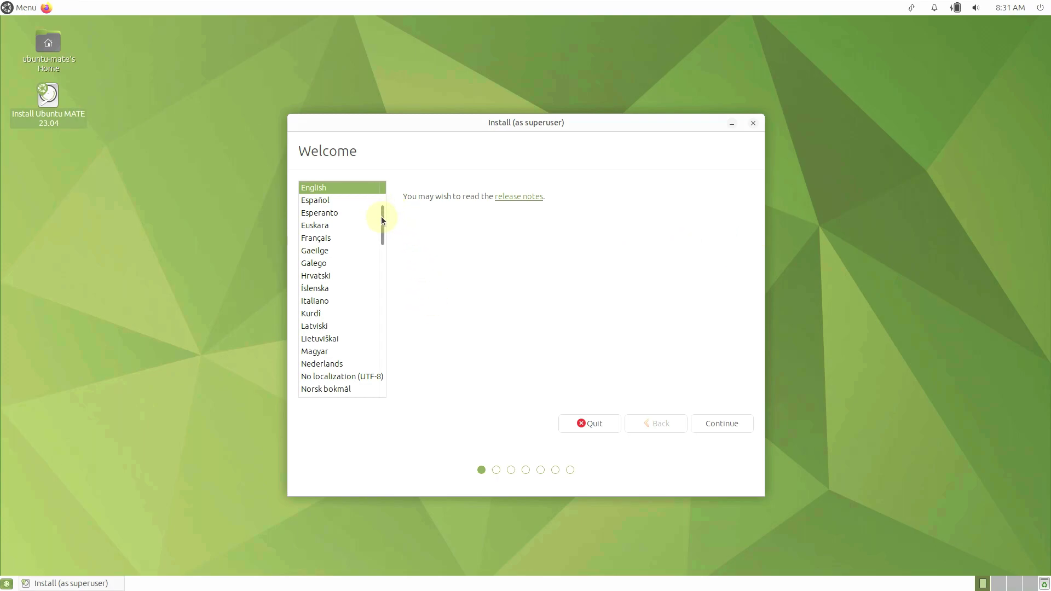
{"action": "left_click_drag", "start_coordinate": [381, 217], "coordinate": [390, 190]}
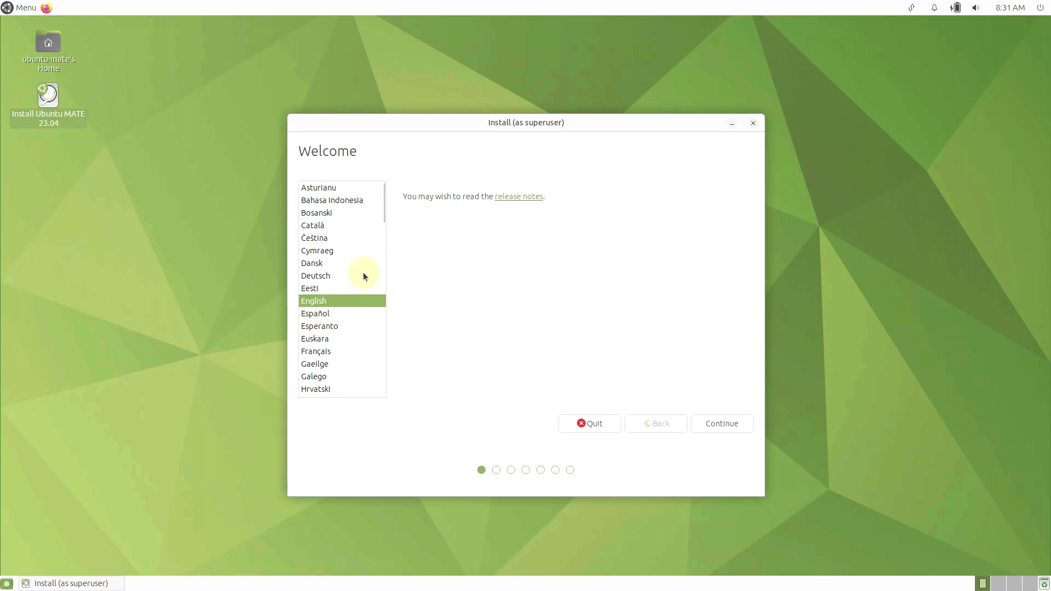
{"action": "mouse_move", "coordinate": [384, 203]}
{"action": "left_mouse_down"}
{"action": "mouse_move", "coordinate": [392, 399]}
{"action": "mouse_move", "coordinate": [390, 201]}
{"action": "left_mouse_up"}
- Accept English, browse the keyboard layout lists, and continue with English (US)
{"action": "left_click", "coordinate": [718, 427]}
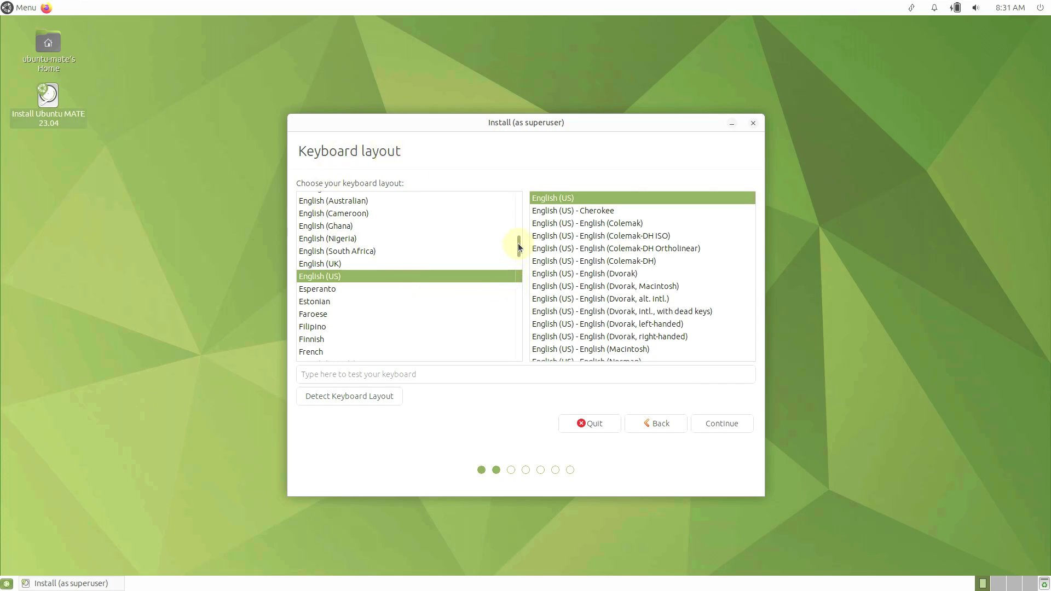
{"action": "mouse_move", "coordinate": [520, 243]}
{"action": "left_mouse_down"}
{"action": "mouse_move", "coordinate": [519, 201]}
{"action": "mouse_move", "coordinate": [520, 348]}
{"action": "mouse_move", "coordinate": [521, 228]}
{"action": "mouse_move", "coordinate": [526, 250]}
{"action": "left_mouse_up"}
{"action": "scroll", "coordinate": [348, 251], "scroll_direction": "up", "scroll_amount": 1}
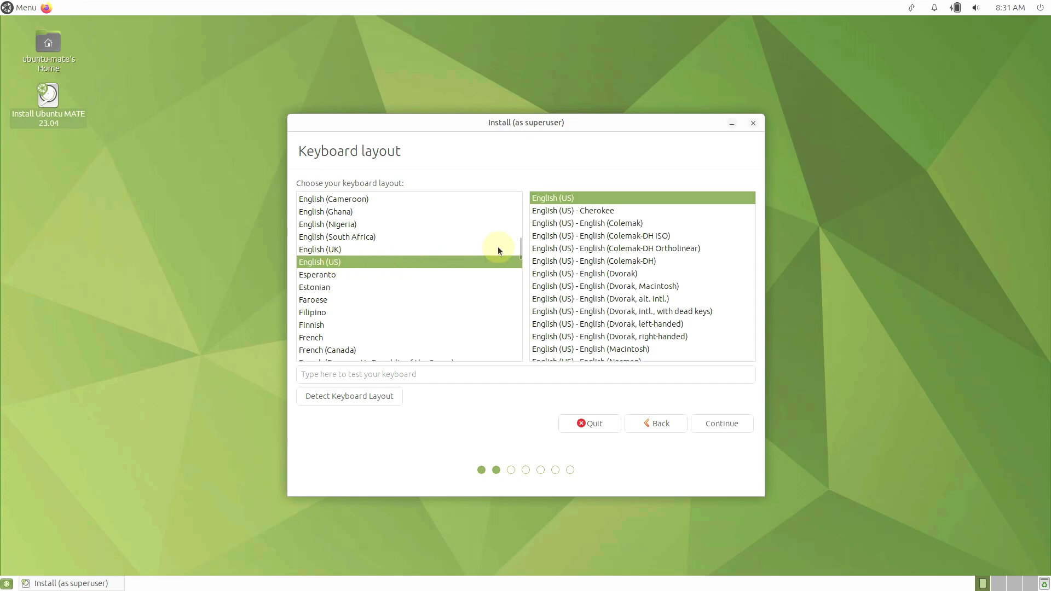
{"action": "left_click_drag", "start_coordinate": [753, 203], "coordinate": [747, 311]}
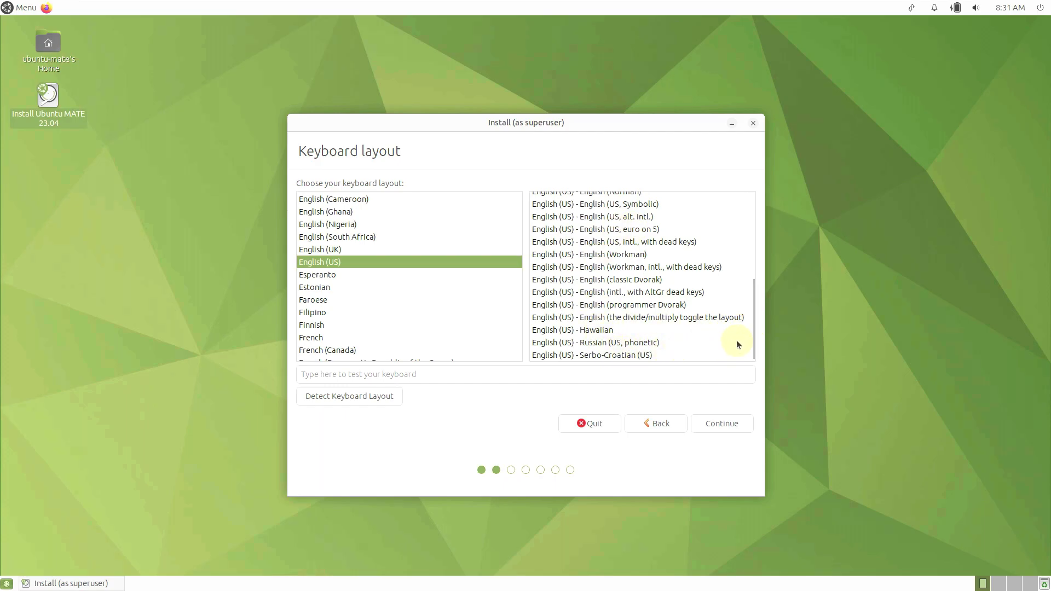
{"action": "left_click_drag", "start_coordinate": [751, 338], "coordinate": [748, 232]}
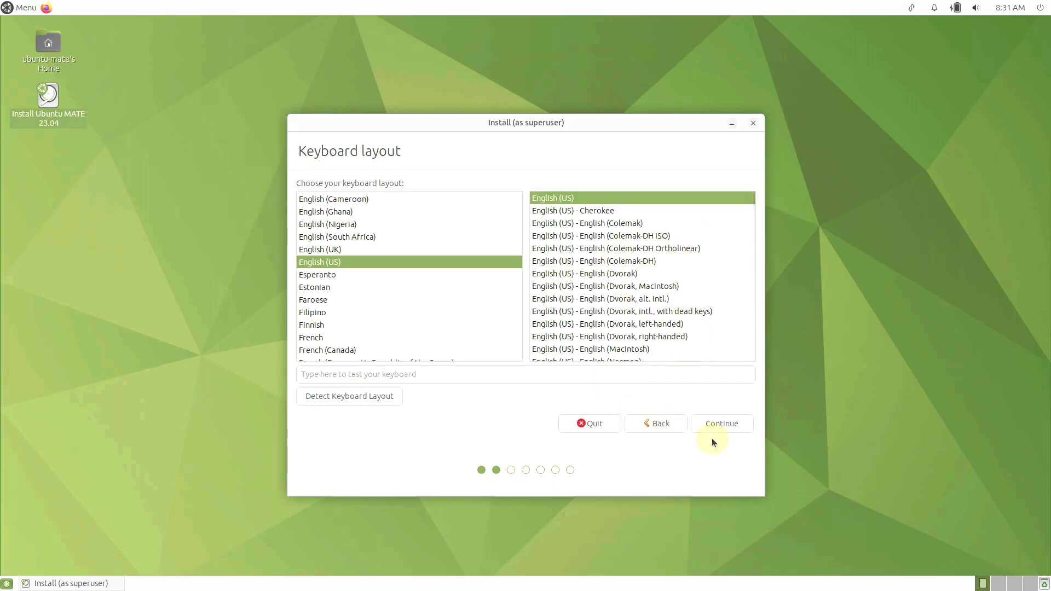
{"action": "left_click", "coordinate": [723, 426]}
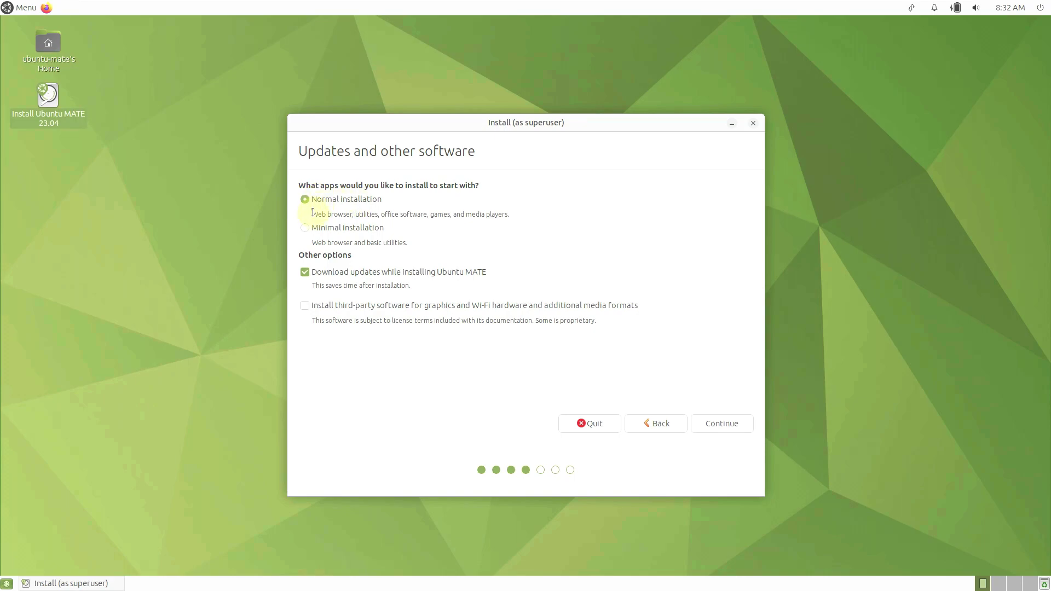
- Pick Normal installation after briefly trying Minimal, enable third-party drivers and media formats, and continue
{"action": "left_click_drag", "start_coordinate": [312, 216], "coordinate": [526, 214]}
{"action": "left_click", "coordinate": [534, 214]}
{"action": "left_click", "coordinate": [305, 228]}
{"action": "left_click", "coordinate": [331, 202]}
{"action": "left_click_drag", "start_coordinate": [298, 256], "coordinate": [376, 256]}
{"action": "left_click", "coordinate": [349, 305]}
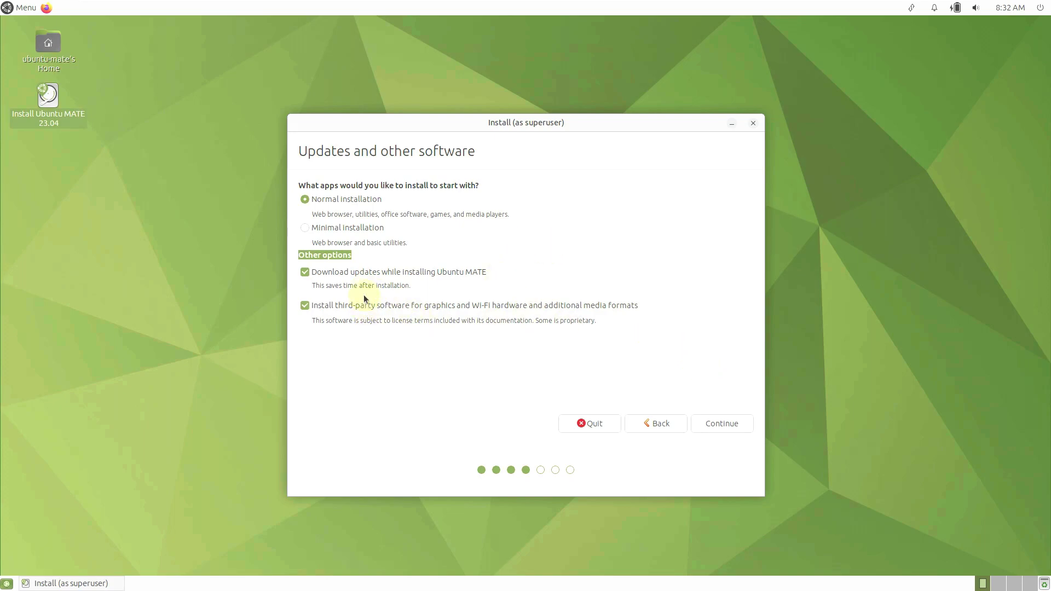
{"action": "left_click", "coordinate": [721, 431]}
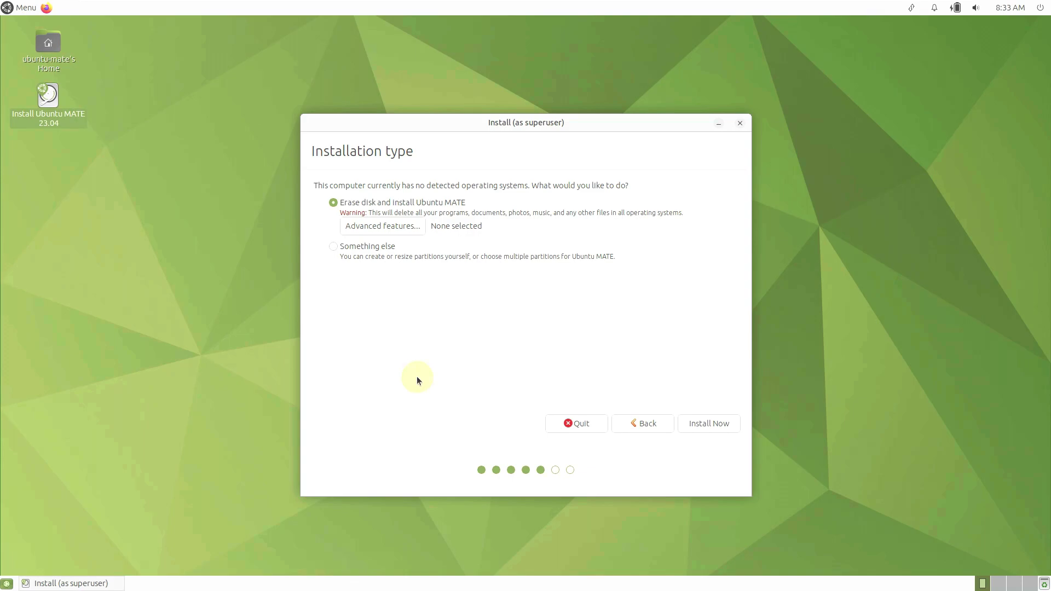
{"action": "left_click", "coordinate": [412, 231]}
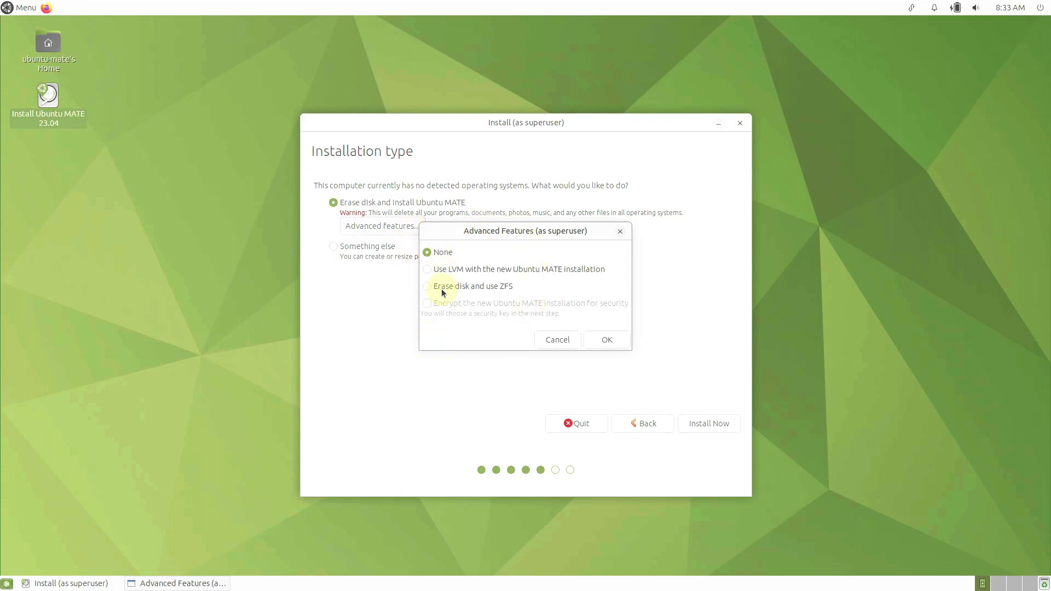
{"action": "left_click", "coordinate": [558, 340]}
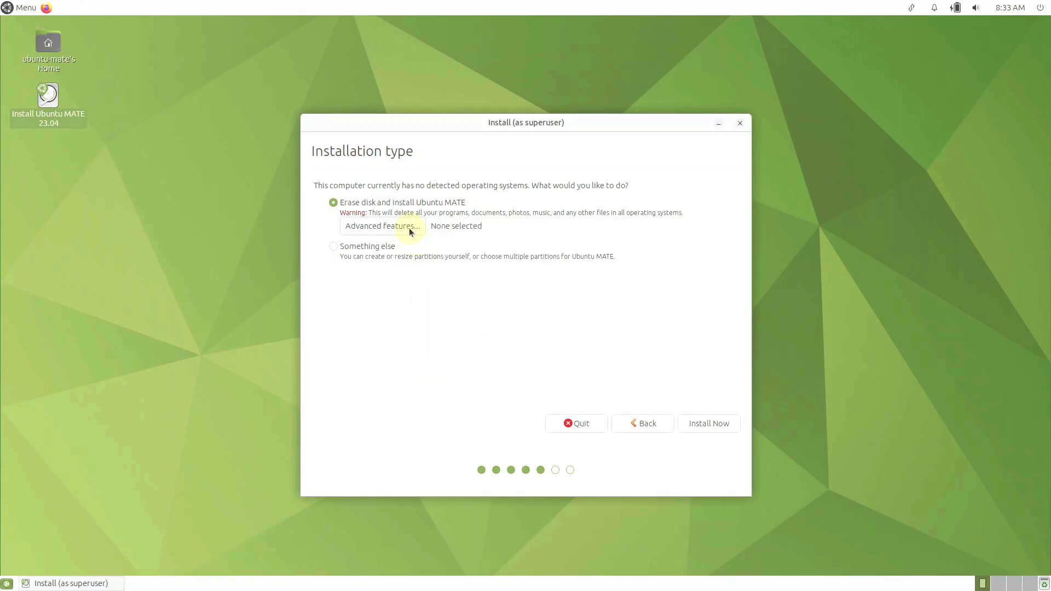
{"action": "left_click", "coordinate": [409, 227]}
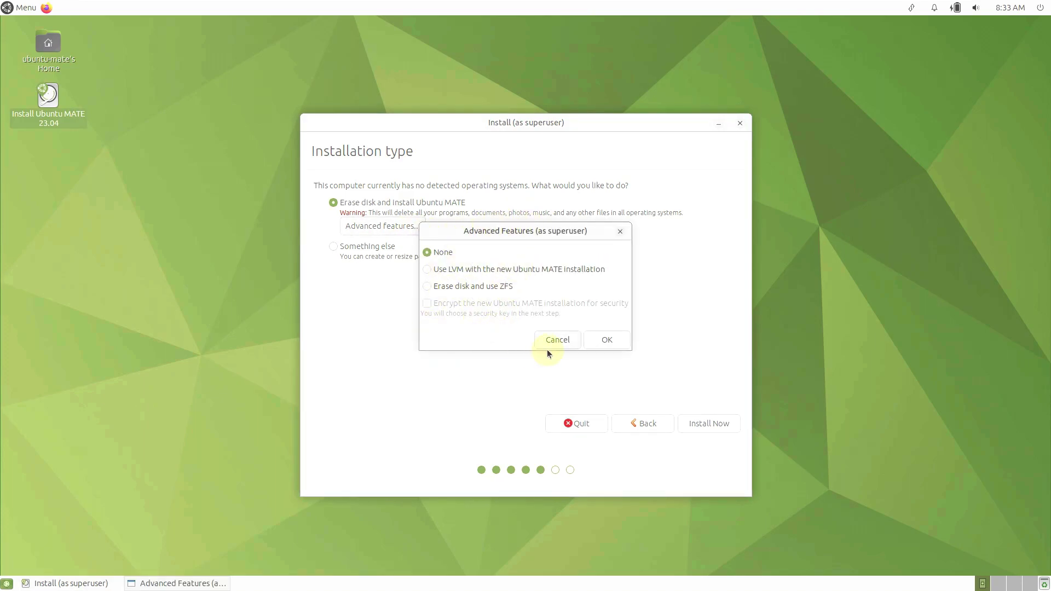
{"action": "left_click", "coordinate": [558, 340]}
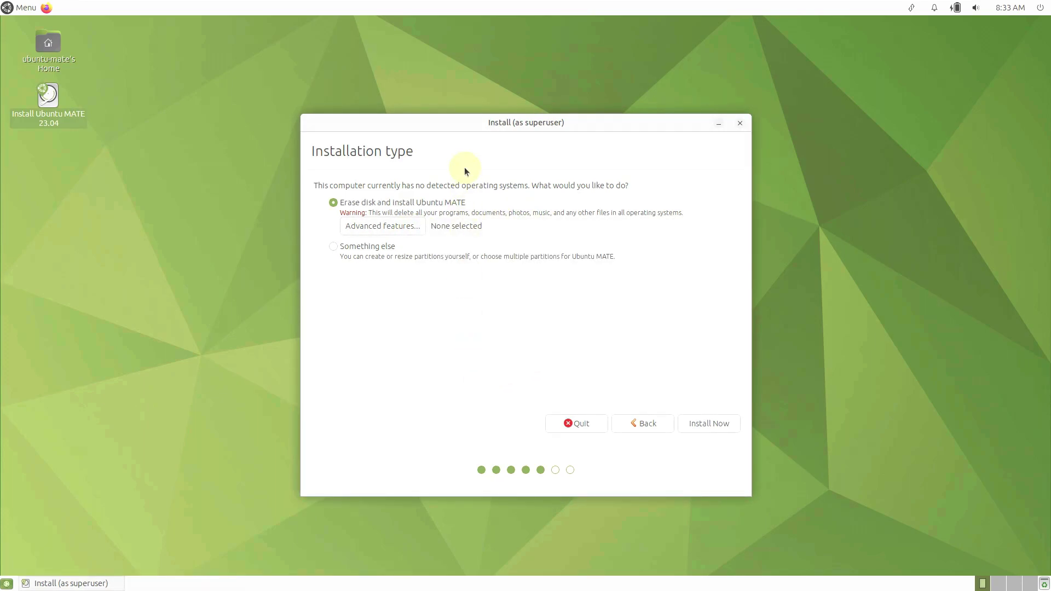
- Reposition the installer window and select Something else for manual partitioning
{"action": "left_click_drag", "start_coordinate": [424, 152], "coordinate": [353, 151]}
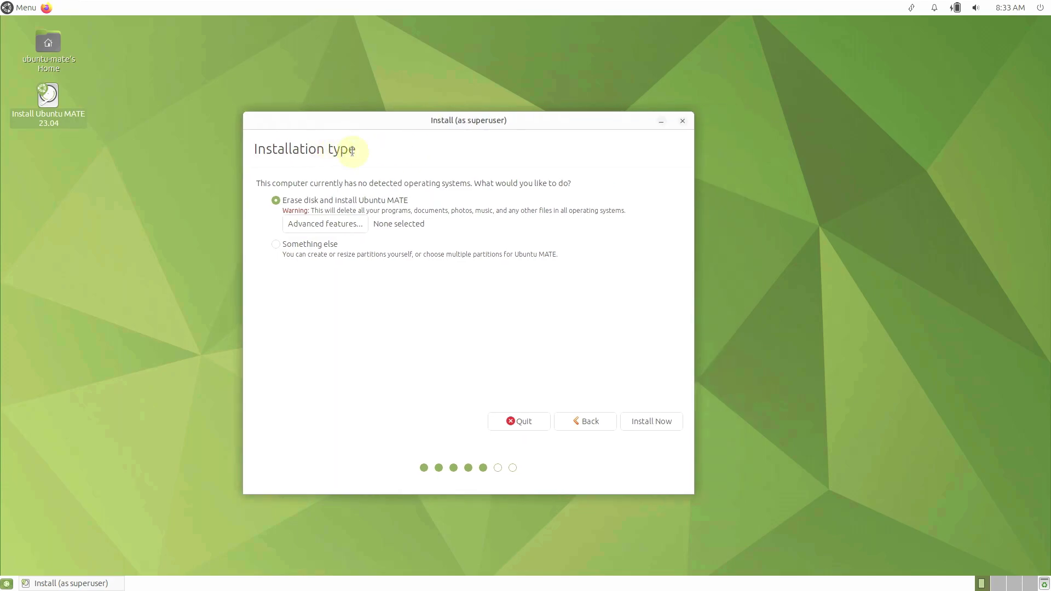
{"action": "left_click_drag", "start_coordinate": [407, 124], "coordinate": [486, 126]}
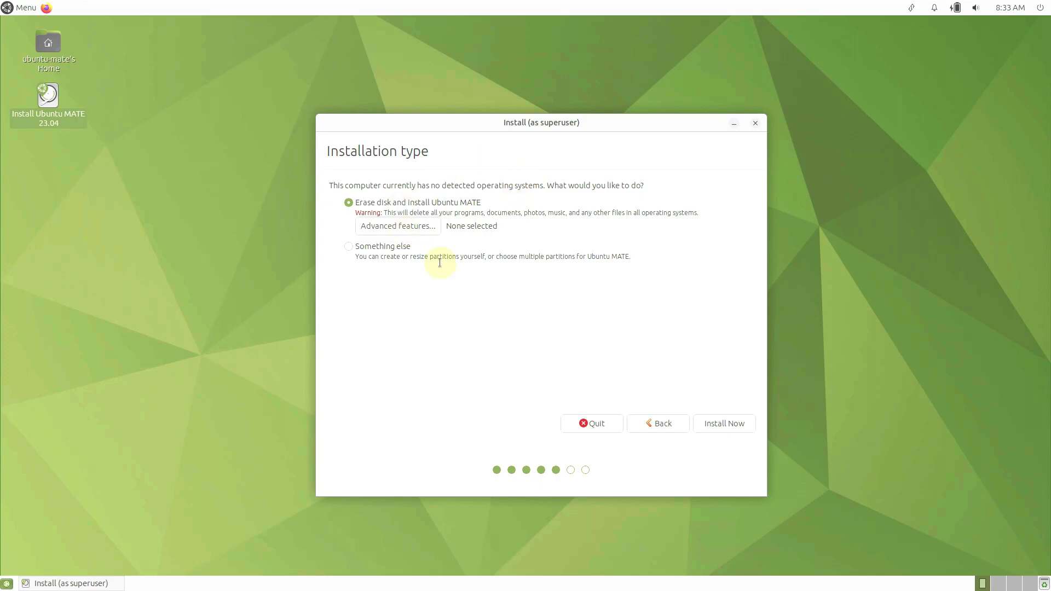
{"action": "left_click_drag", "start_coordinate": [491, 126], "coordinate": [508, 126]}
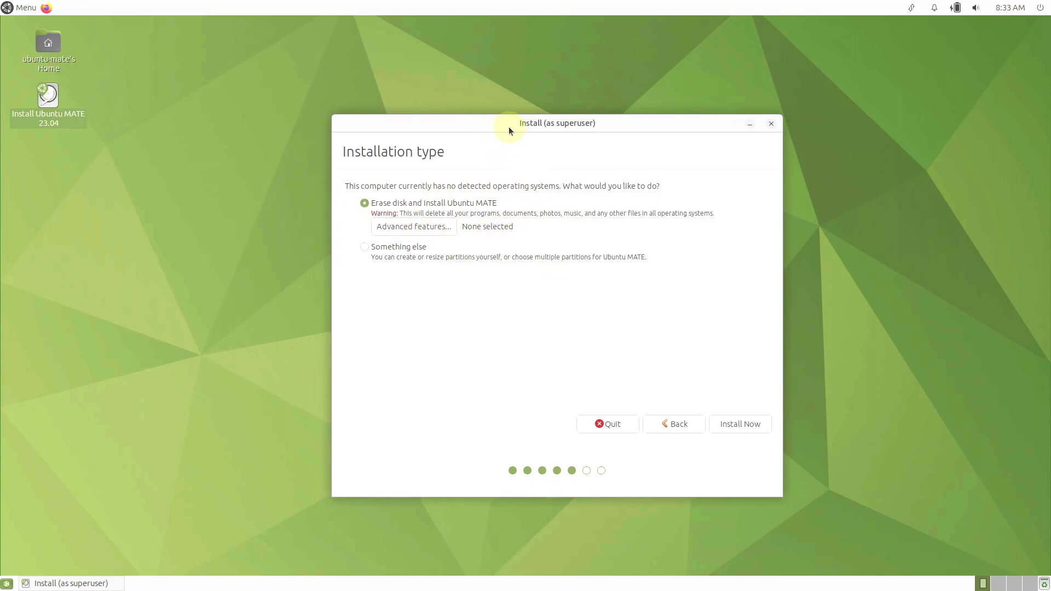
{"action": "left_click", "coordinate": [423, 250]}
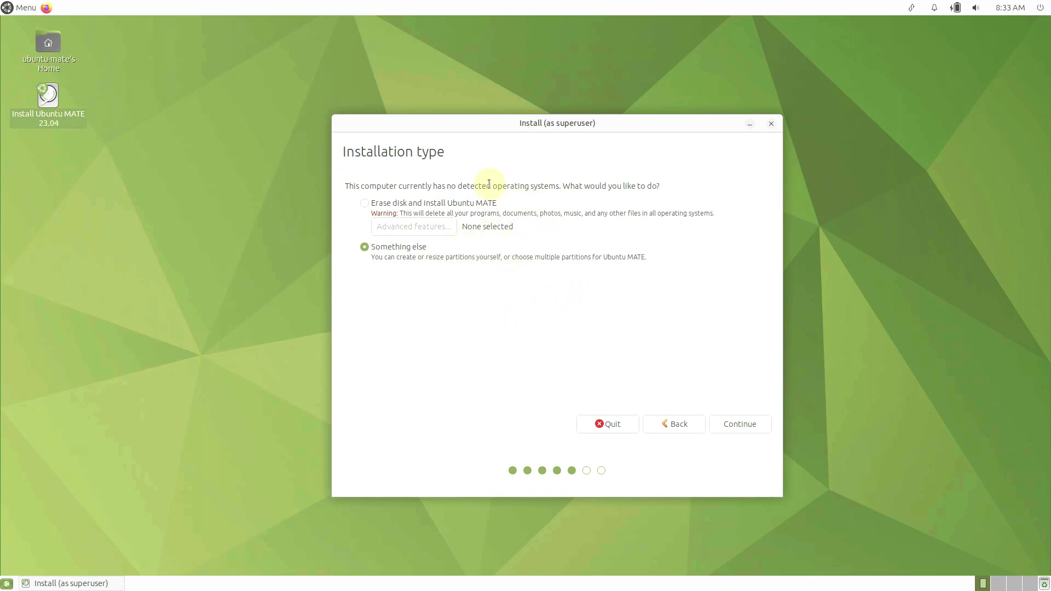
- Switch the installation type back to Erase disk and Install Ubuntu MATE
{"action": "left_click", "coordinate": [403, 205]}
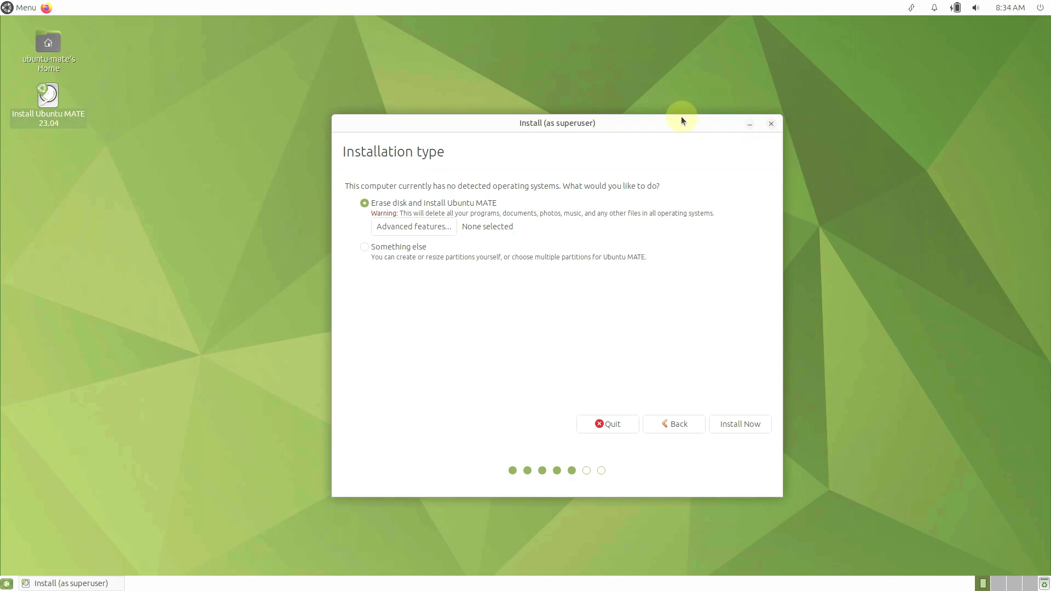
- Quit the Ubuntu MATE installer, glance at today's calendar, and open the volume indicator
{"action": "left_click", "coordinate": [771, 125]}
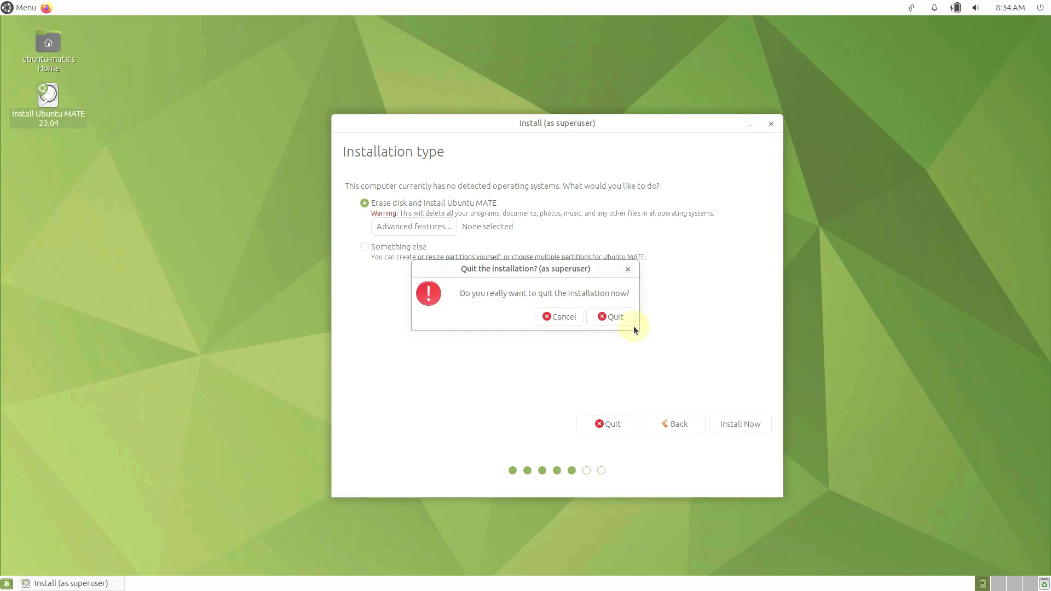
{"action": "left_click", "coordinate": [592, 320]}
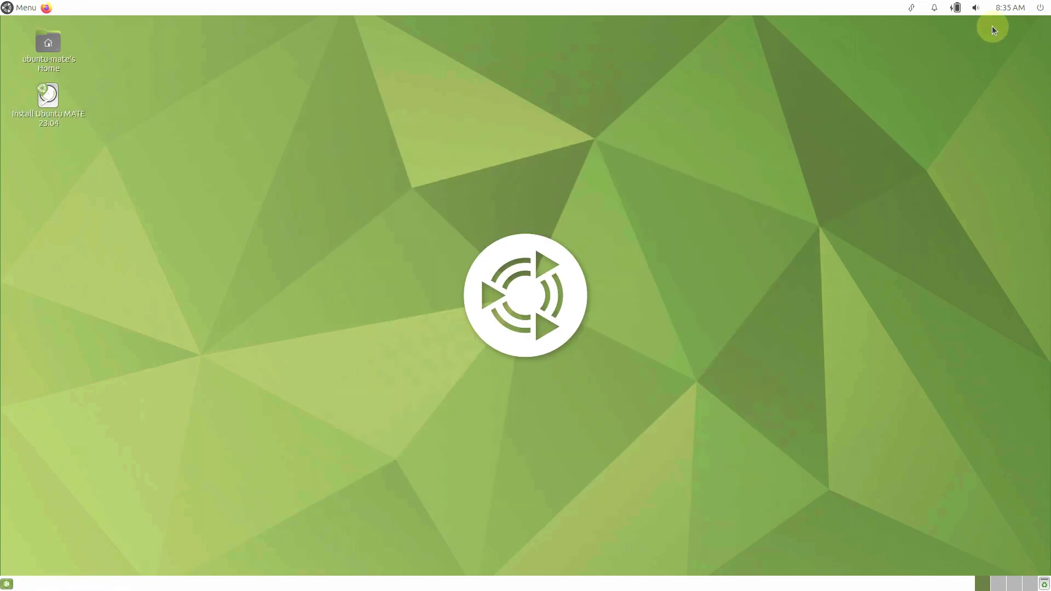
{"action": "left_click", "coordinate": [1005, 10]}
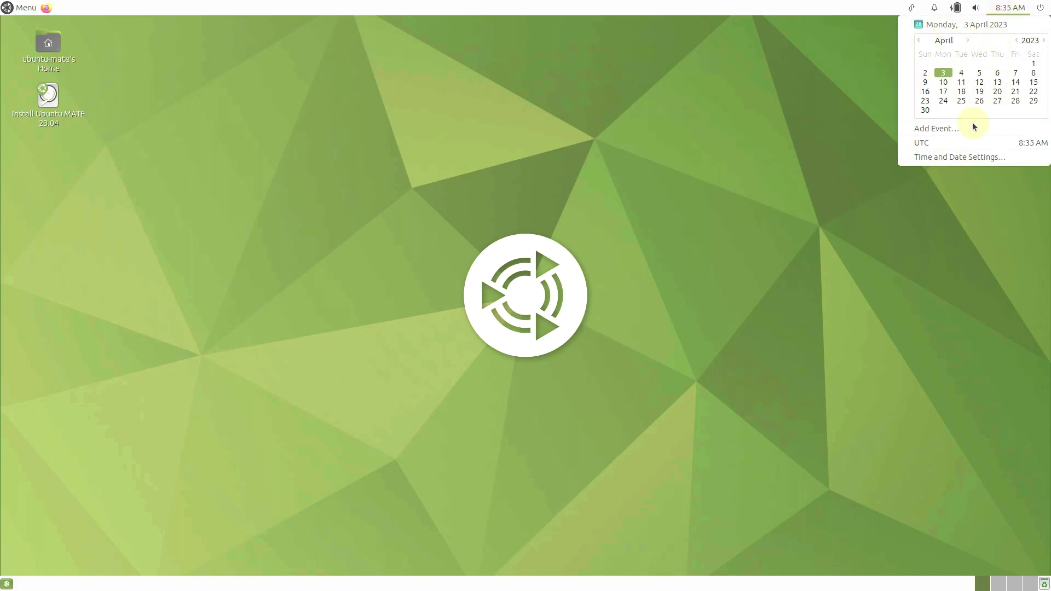
{"action": "left_click", "coordinate": [914, 223]}
{"action": "left_click", "coordinate": [973, 11]}
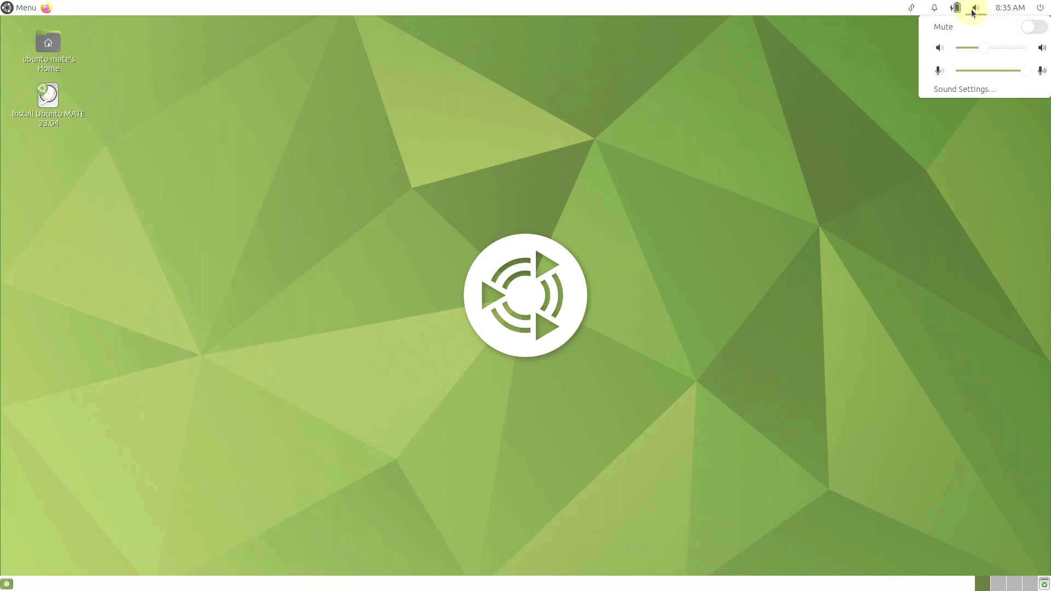
- Browse the Sound Preferences Hardware, Input, Output and Applications tabs, then close the window
{"action": "left_click", "coordinate": [964, 93]}
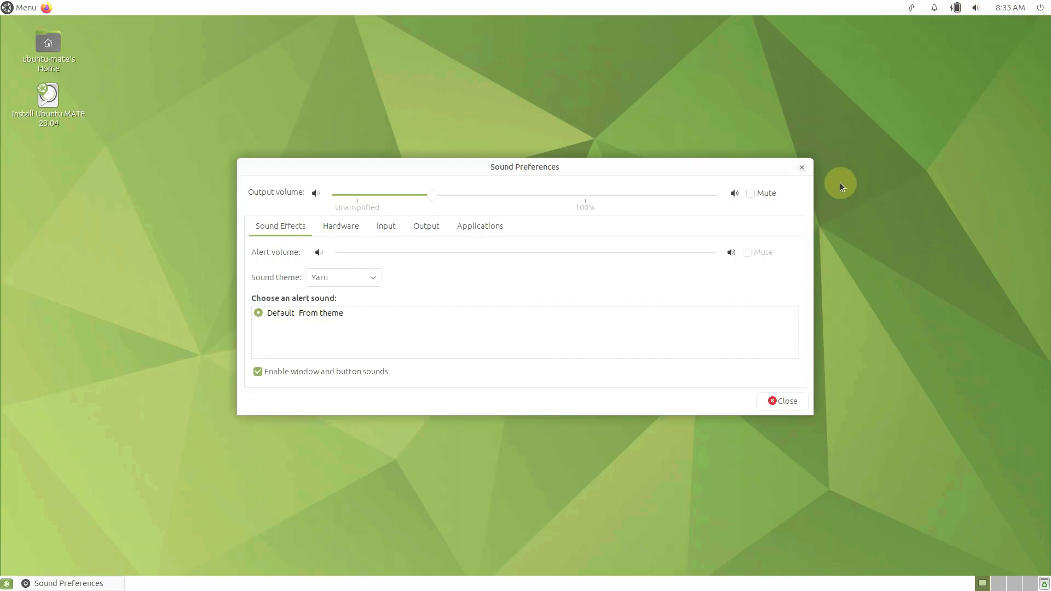
{"action": "left_click", "coordinate": [341, 228]}
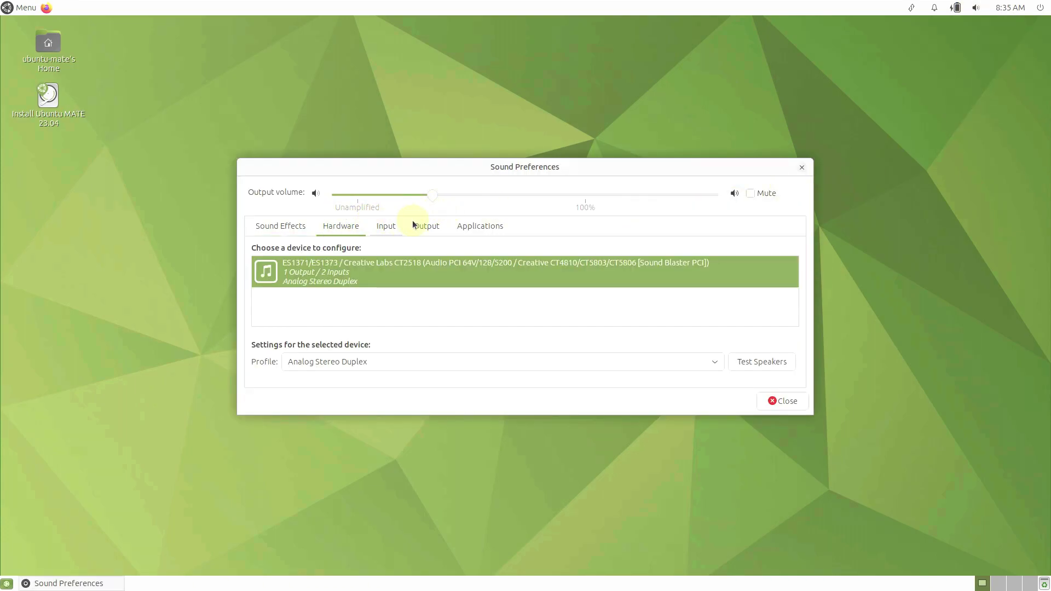
{"action": "left_click", "coordinate": [400, 225]}
{"action": "left_click", "coordinate": [431, 229]}
{"action": "left_click", "coordinate": [476, 226]}
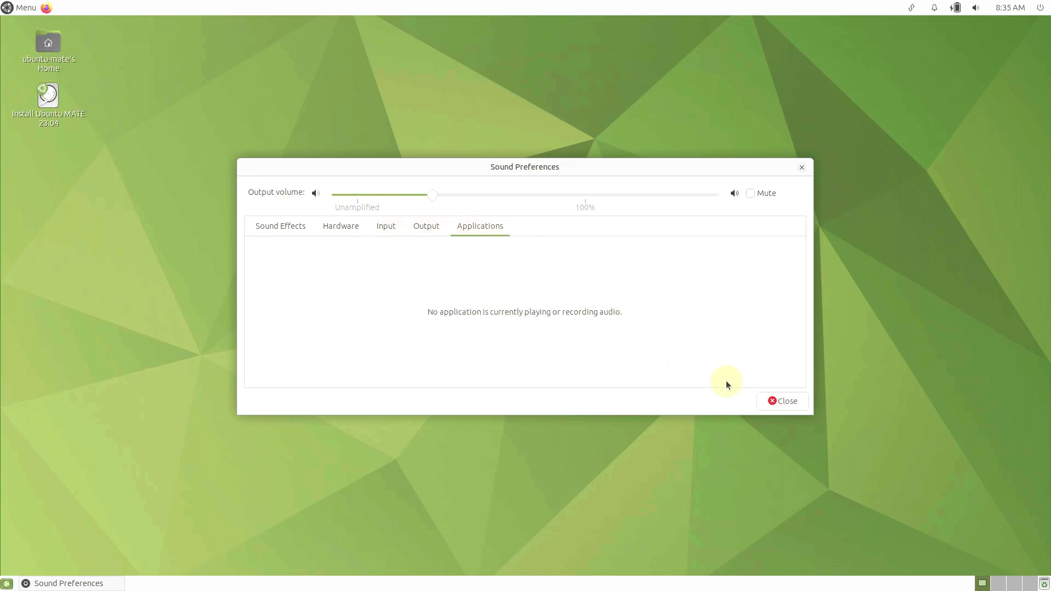
{"action": "left_click", "coordinate": [783, 403]}
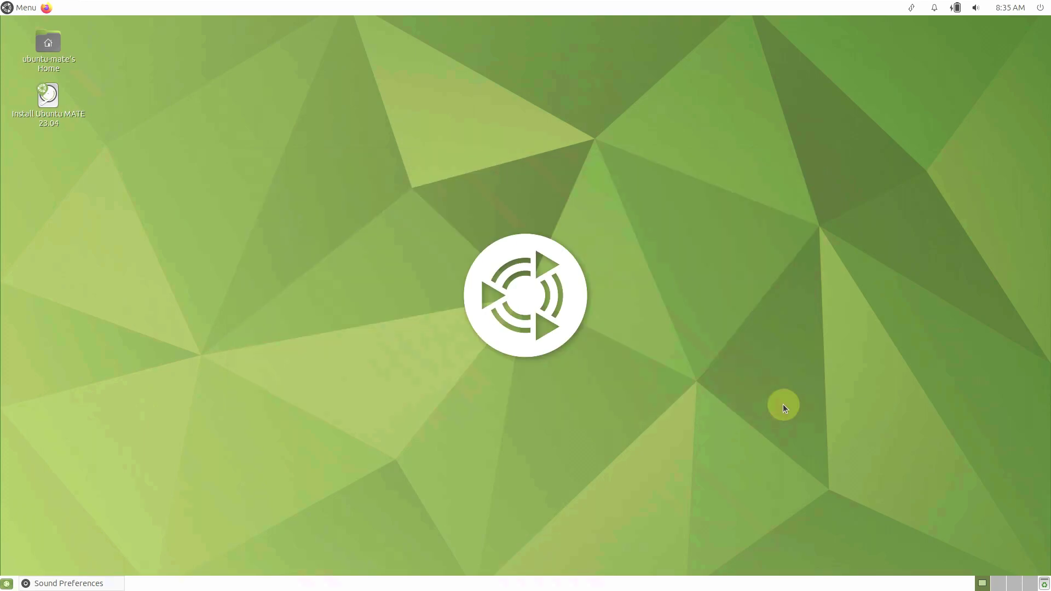
- Review Power Management Preferences (sleep Never, display after 30 minutes), including the General tab, then close it
{"action": "left_click", "coordinate": [955, 10]}
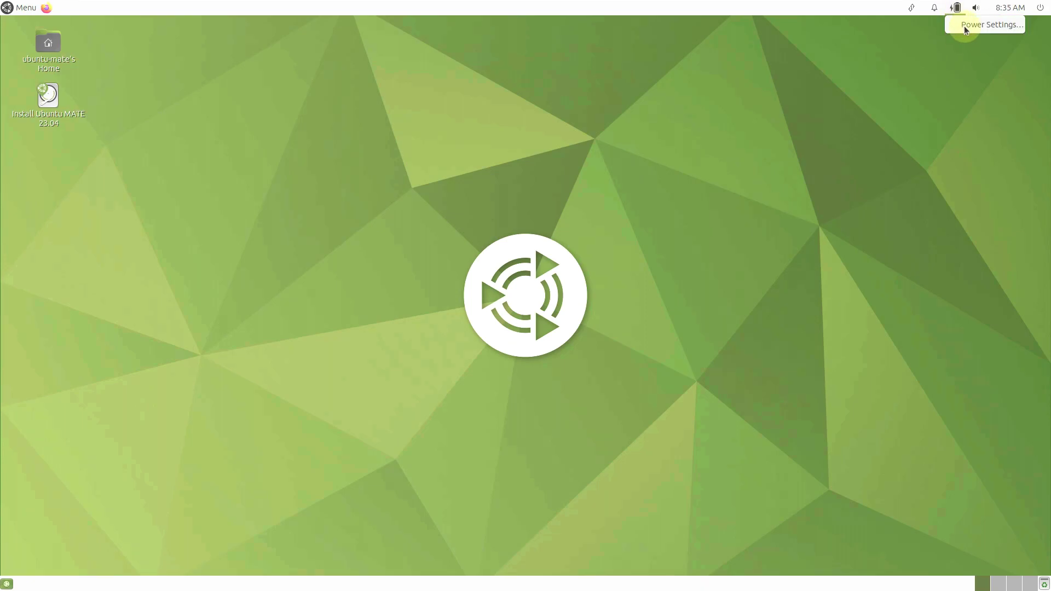
{"action": "left_click", "coordinate": [965, 26]}
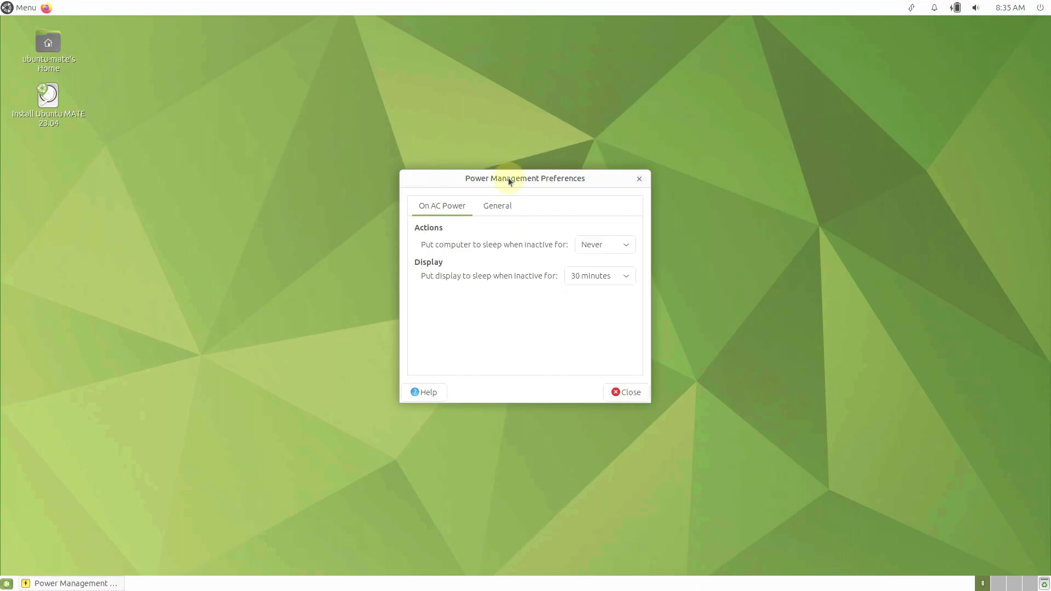
{"action": "left_click", "coordinate": [500, 206]}
{"action": "left_click", "coordinate": [447, 211]}
{"action": "left_click", "coordinate": [612, 394]}
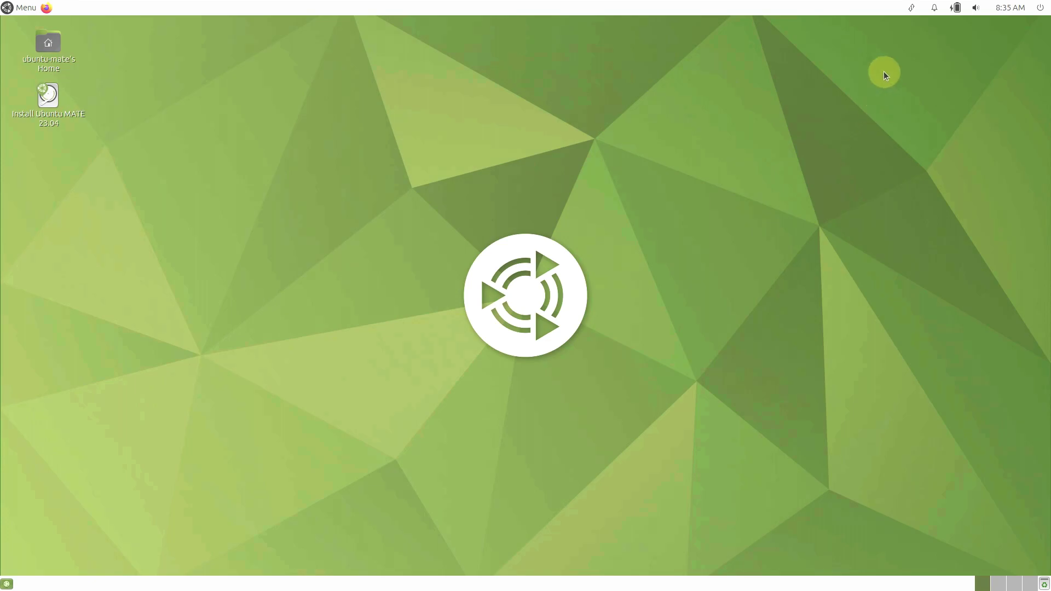
- Check the network menu, then view and close the MATE Panel's About box (version 1.27.0)
{"action": "left_click", "coordinate": [912, 8]}
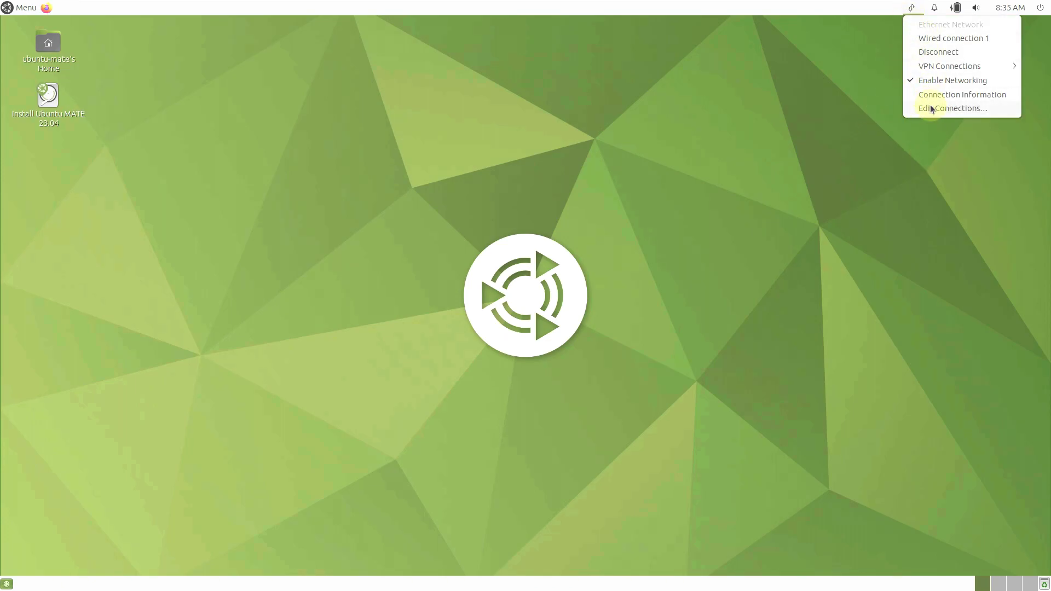
{"action": "right_click", "coordinate": [714, 8]}
{"action": "right_click", "coordinate": [714, 8]}
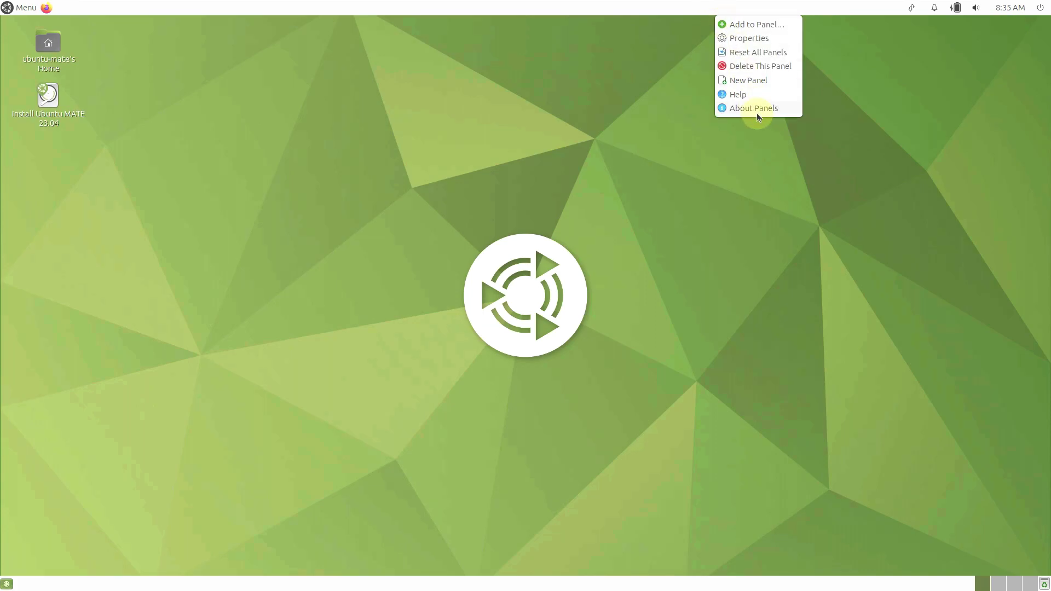
{"action": "left_click", "coordinate": [695, 198]}
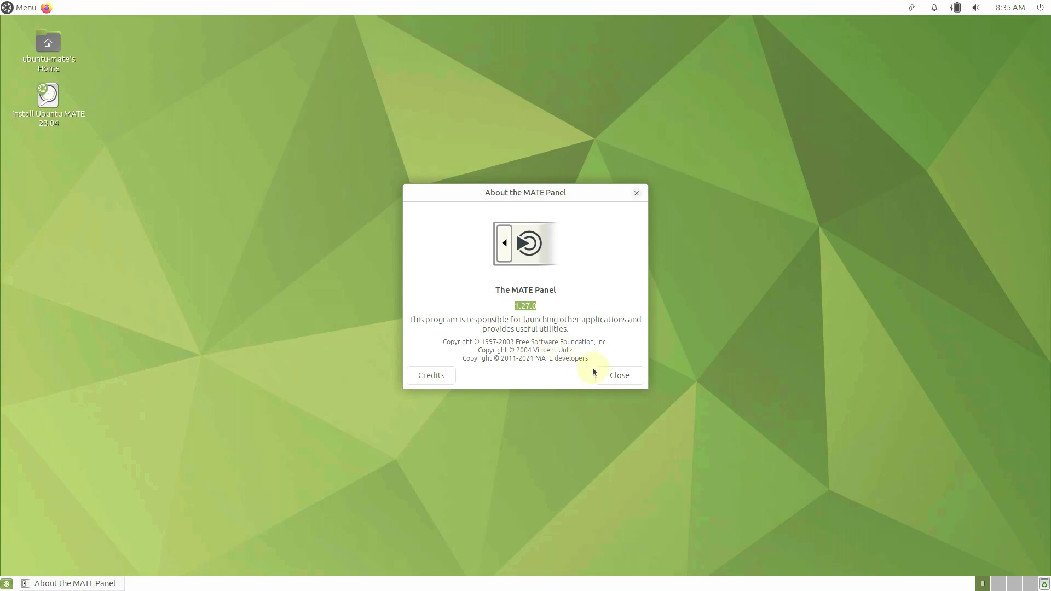
{"action": "left_click", "coordinate": [605, 369]}
- Inspect the top panel's Properties (Top, 28 pixels, system-theme background), then close them
{"action": "right_click", "coordinate": [767, 11]}
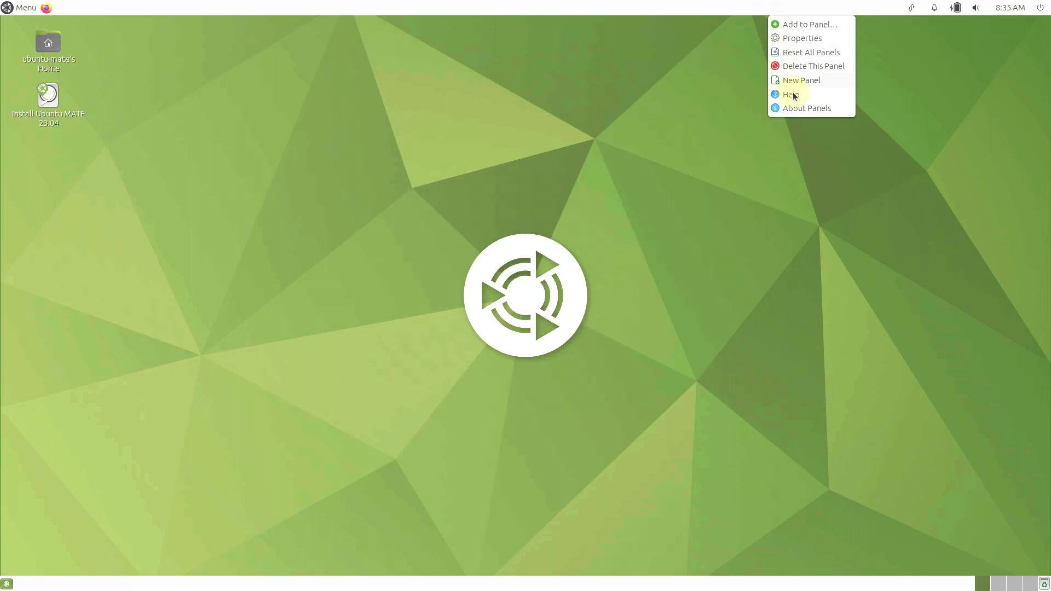
{"action": "left_click", "coordinate": [800, 35]}
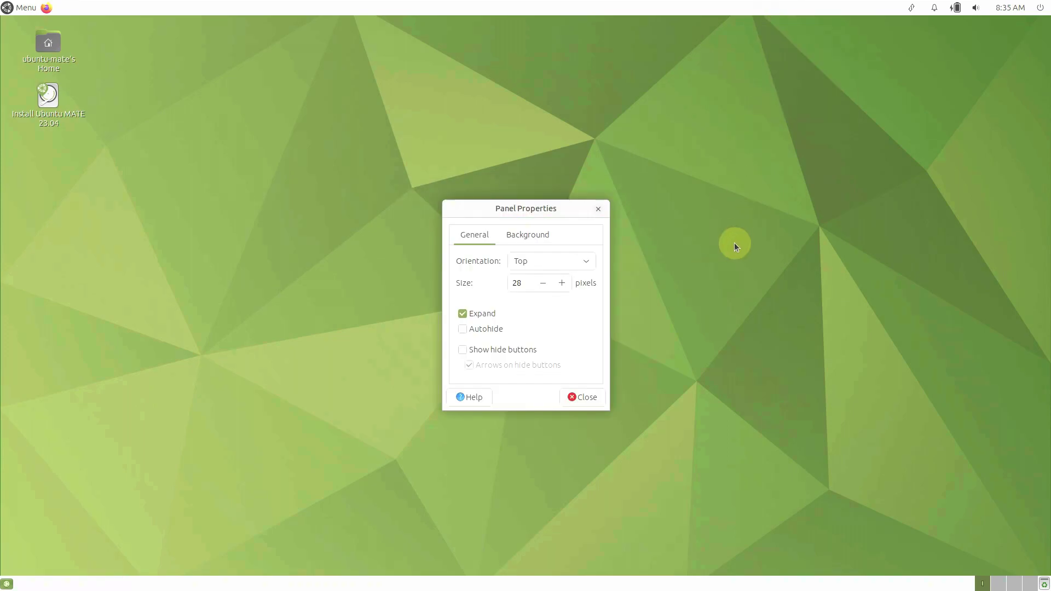
{"action": "left_click", "coordinate": [537, 236]}
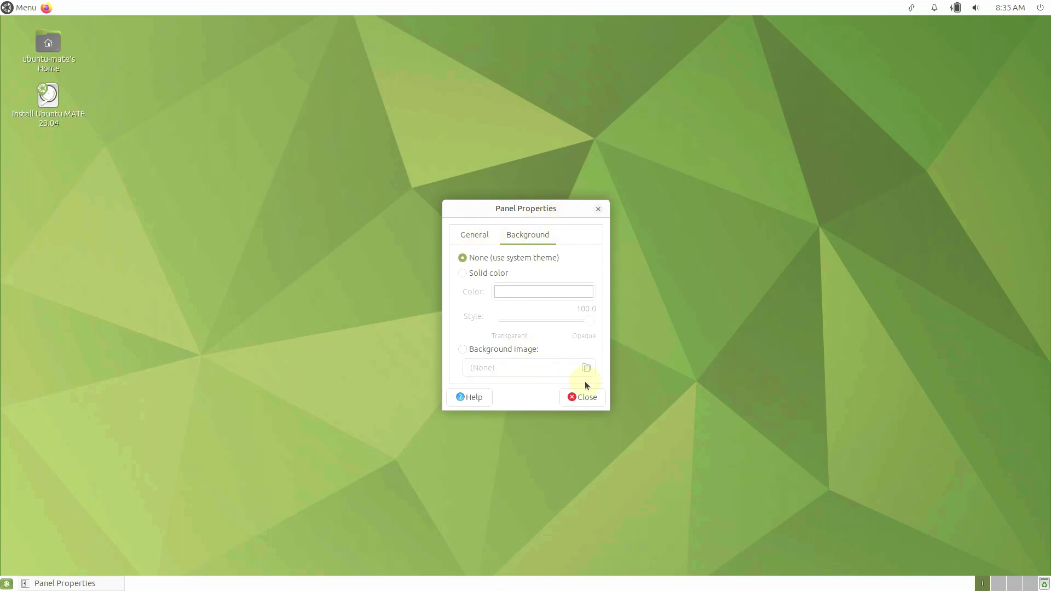
{"action": "left_click", "coordinate": [466, 244]}
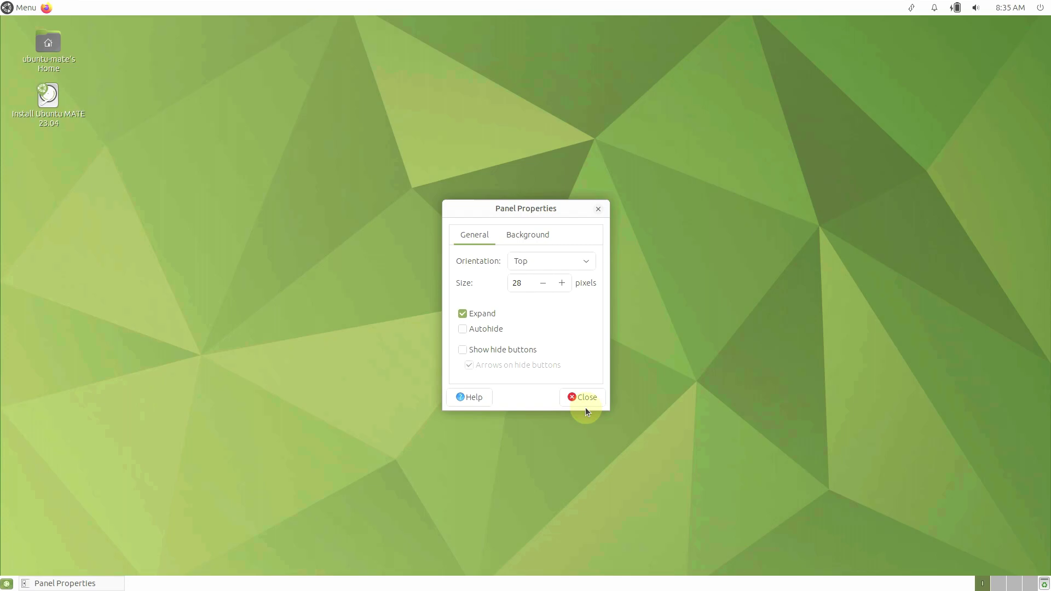
{"action": "left_click", "coordinate": [584, 397]}
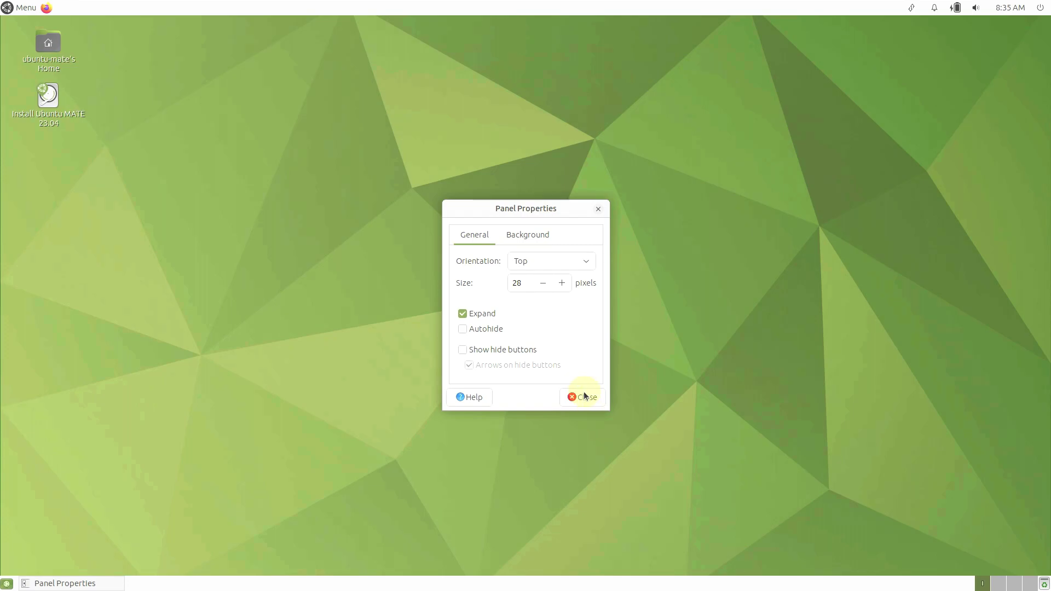
{"action": "right_click", "coordinate": [768, 10]}
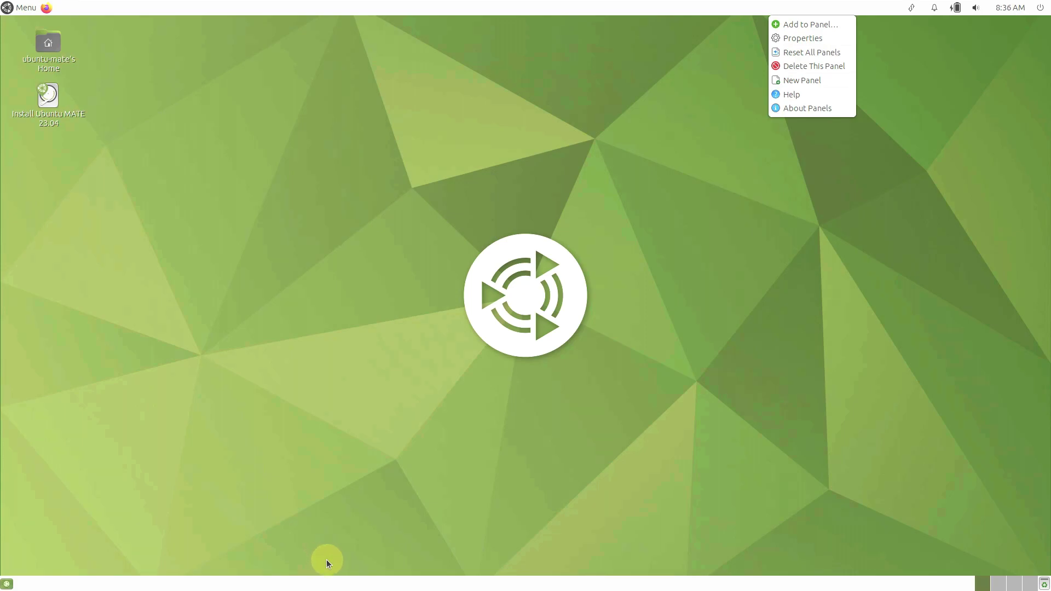
{"action": "left_click", "coordinate": [456, 435]}
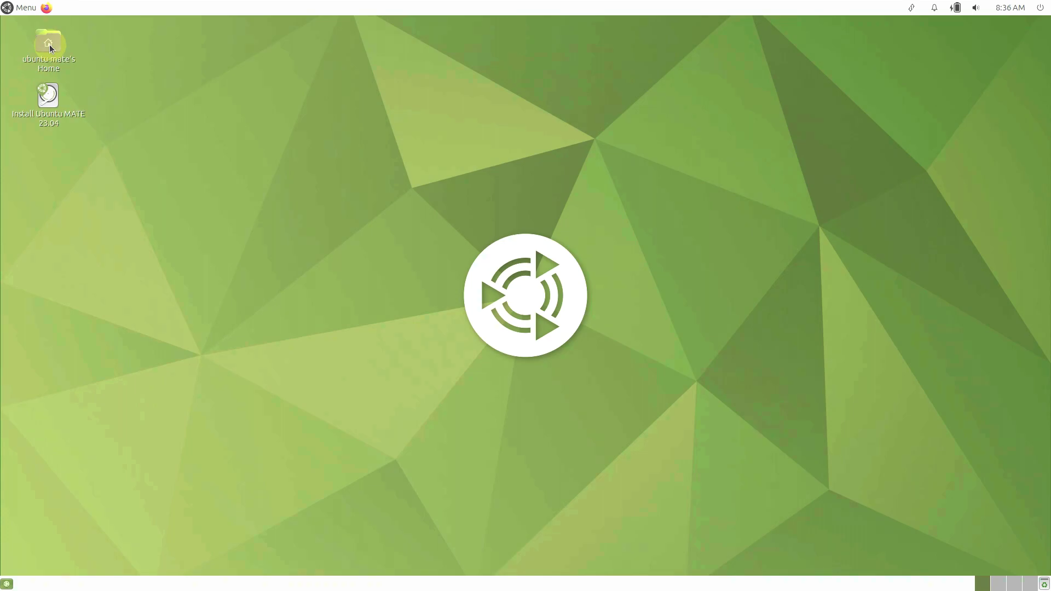
{"action": "right_click", "coordinate": [49, 44]}
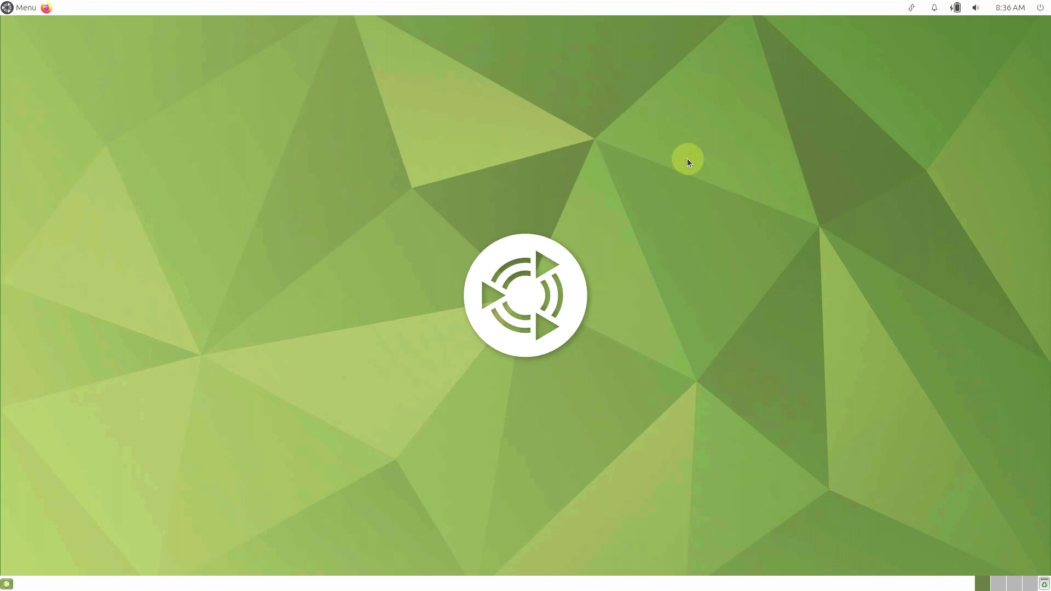
- Open and close the applications menu several times, showing the All applications list
{"action": "left_click", "coordinate": [22, 9]}
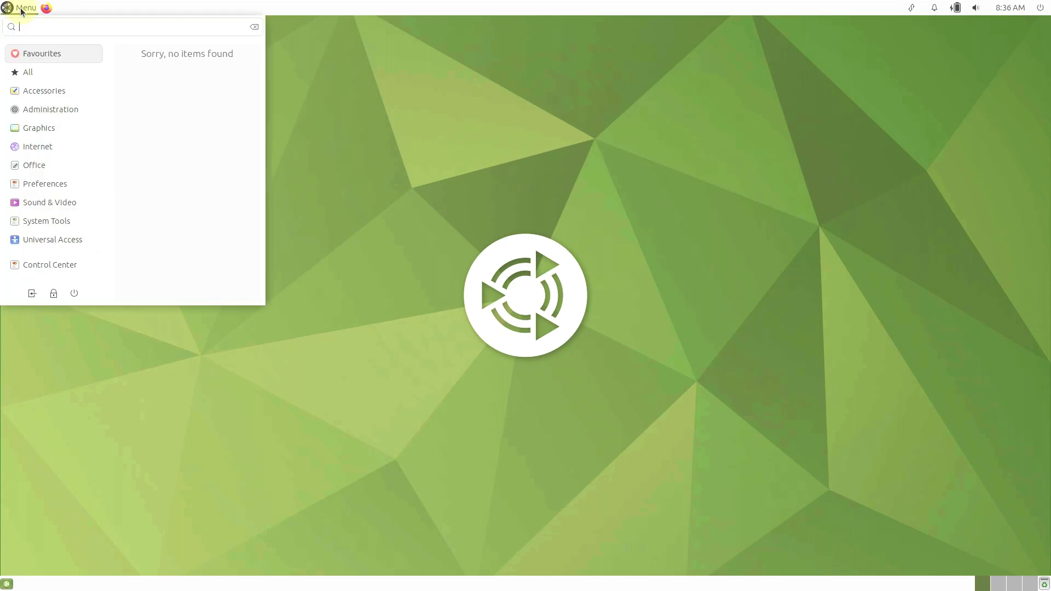
{"action": "left_click", "coordinate": [21, 10]}
{"action": "left_click", "coordinate": [31, 66]}
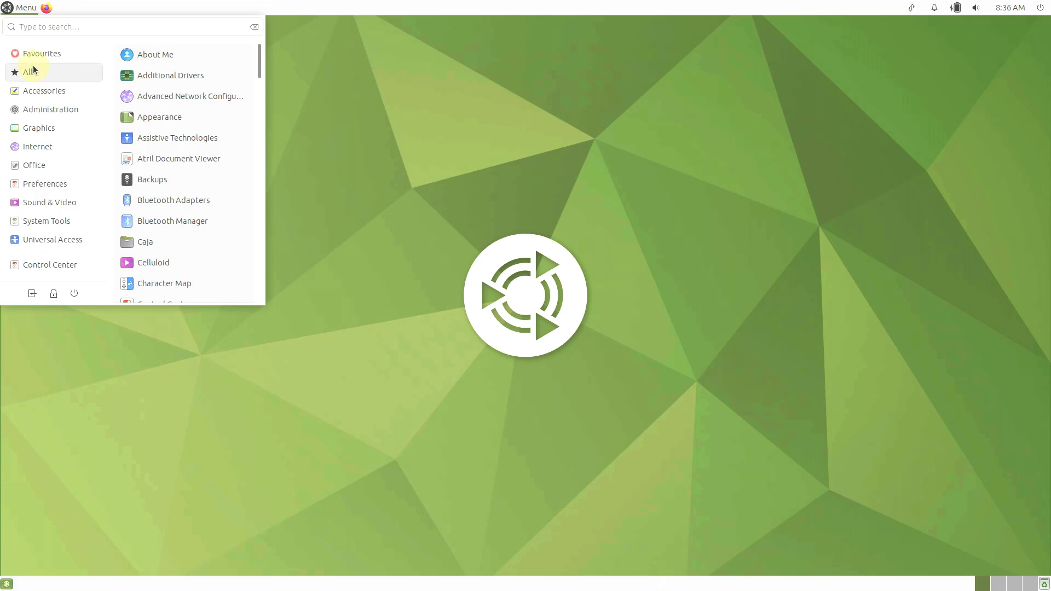
{"action": "left_click", "coordinate": [244, 70]}
{"action": "left_click", "coordinate": [12, 9]}
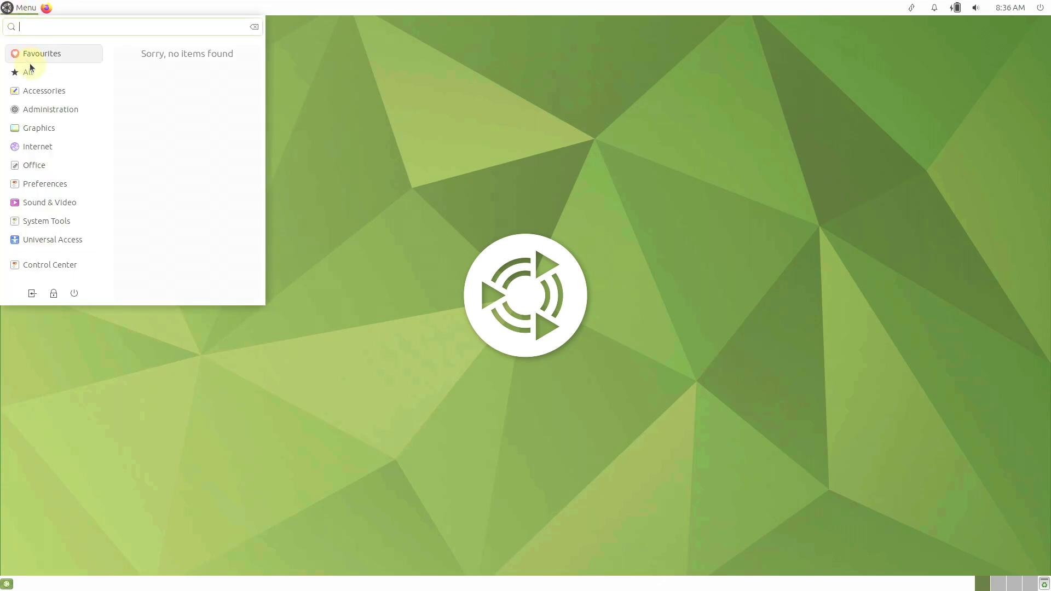
{"action": "left_click", "coordinate": [32, 70]}
{"action": "left_click", "coordinate": [173, 70]}
{"action": "left_click", "coordinate": [26, 9]}
{"action": "left_click", "coordinate": [30, 70]}
{"action": "left_click", "coordinate": [30, 70]}
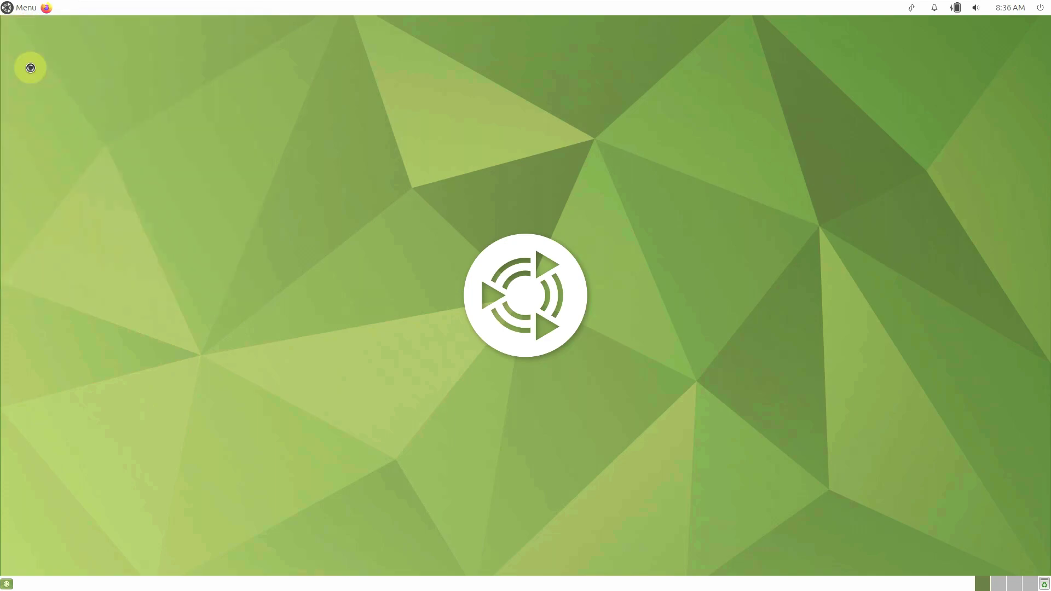
{"action": "left_click", "coordinate": [25, 14]}
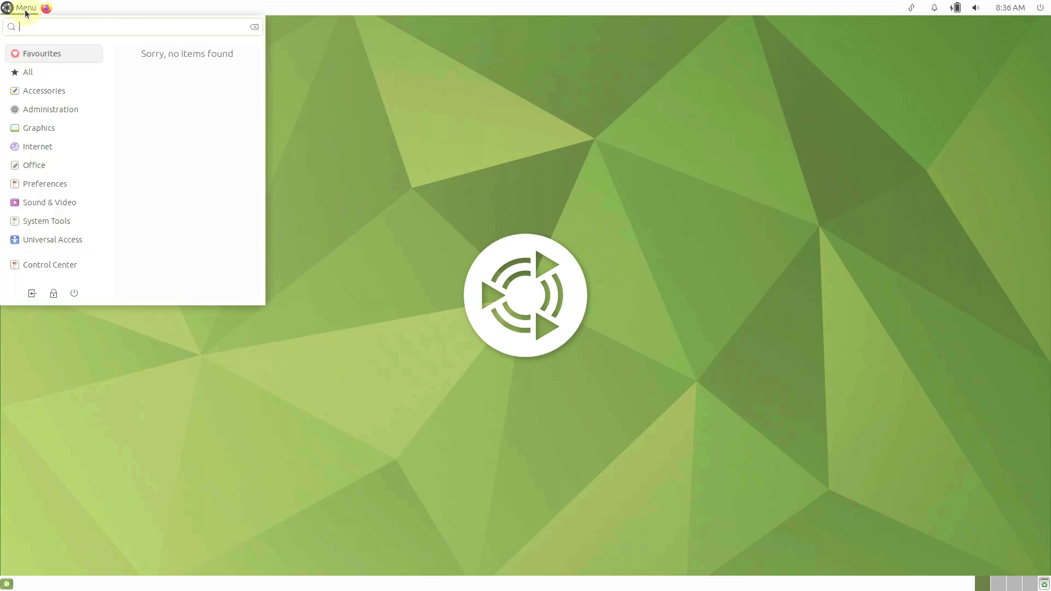
{"action": "left_click", "coordinate": [26, 13]}
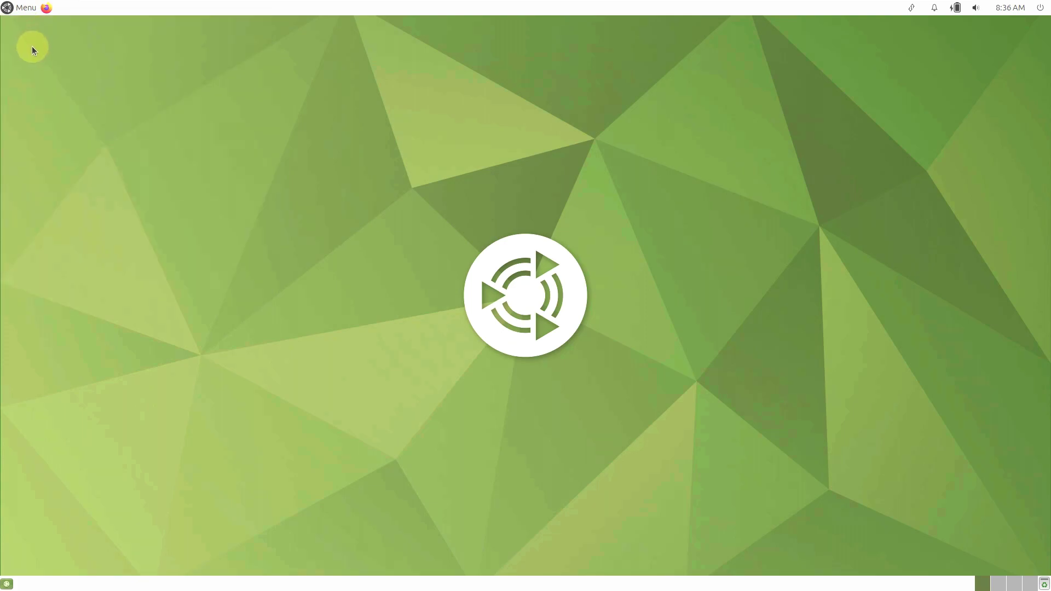
- Browse the All and Universal Access menu categories, then launch the Control Center
{"action": "left_click", "coordinate": [23, 11]}
{"action": "left_click", "coordinate": [28, 72]}
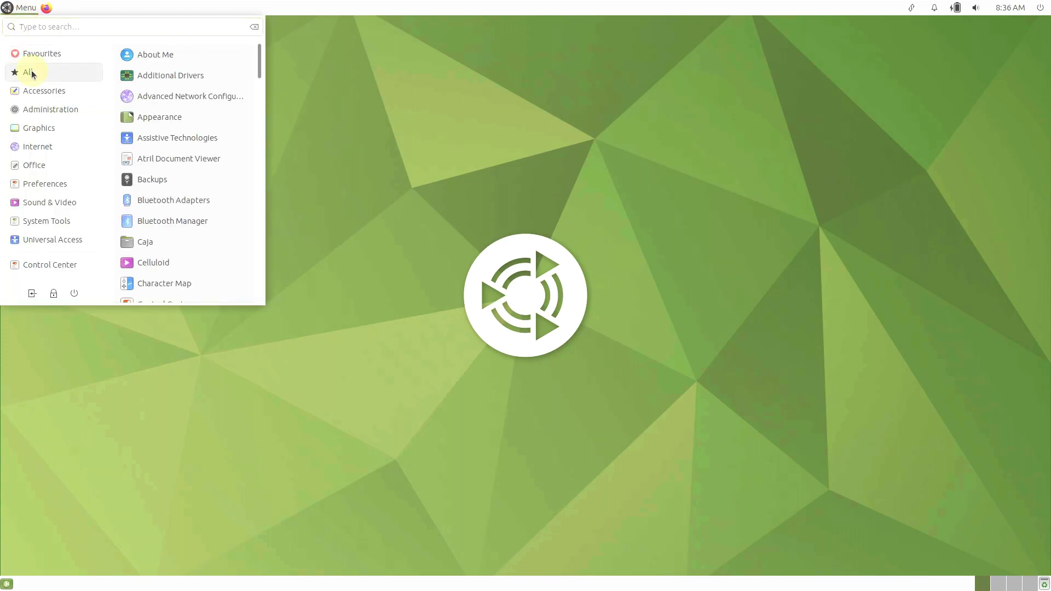
{"action": "key", "text": "Escape"}
{"action": "left_click", "coordinate": [24, 7]}
{"action": "left_click", "coordinate": [47, 72]}
{"action": "left_click", "coordinate": [129, 74]}
{"action": "left_click", "coordinate": [27, 11]}
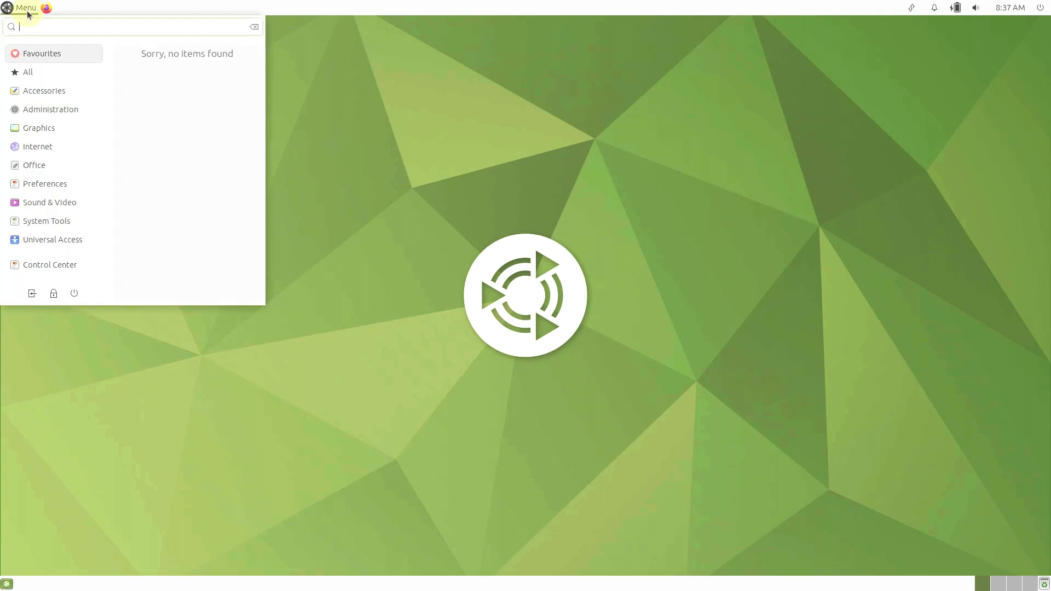
{"action": "left_click", "coordinate": [52, 266]}
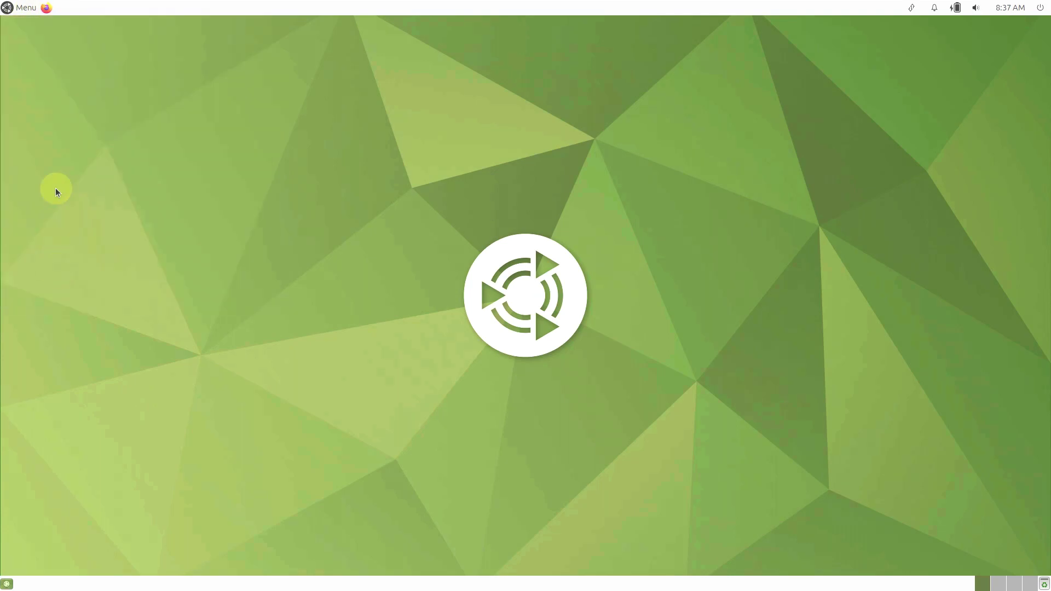
{"action": "left_click", "coordinate": [22, 12]}
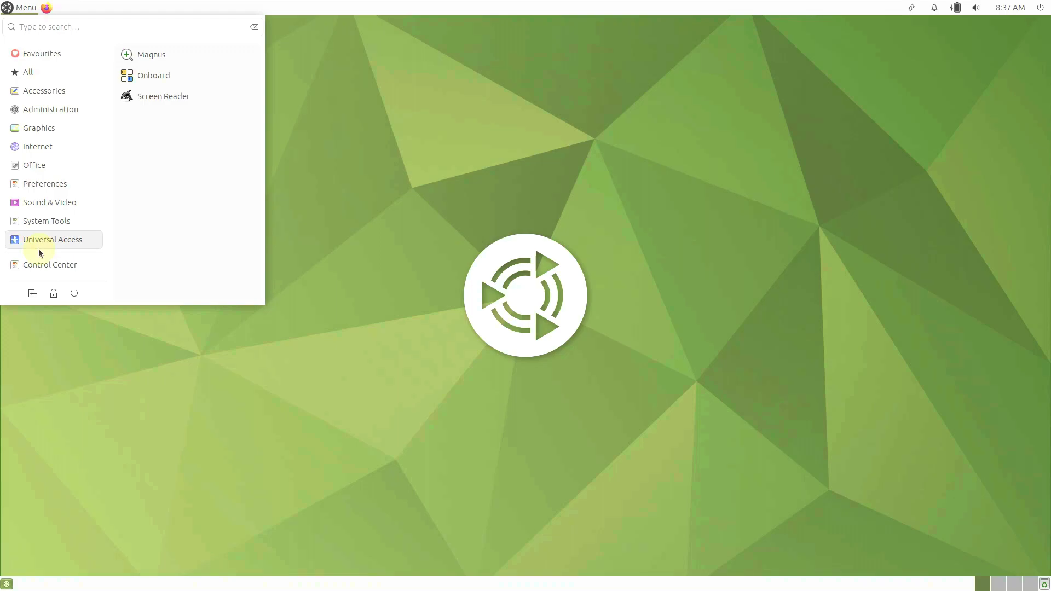
{"action": "left_click", "coordinate": [38, 248]}
{"action": "left_click", "coordinate": [22, 11]}
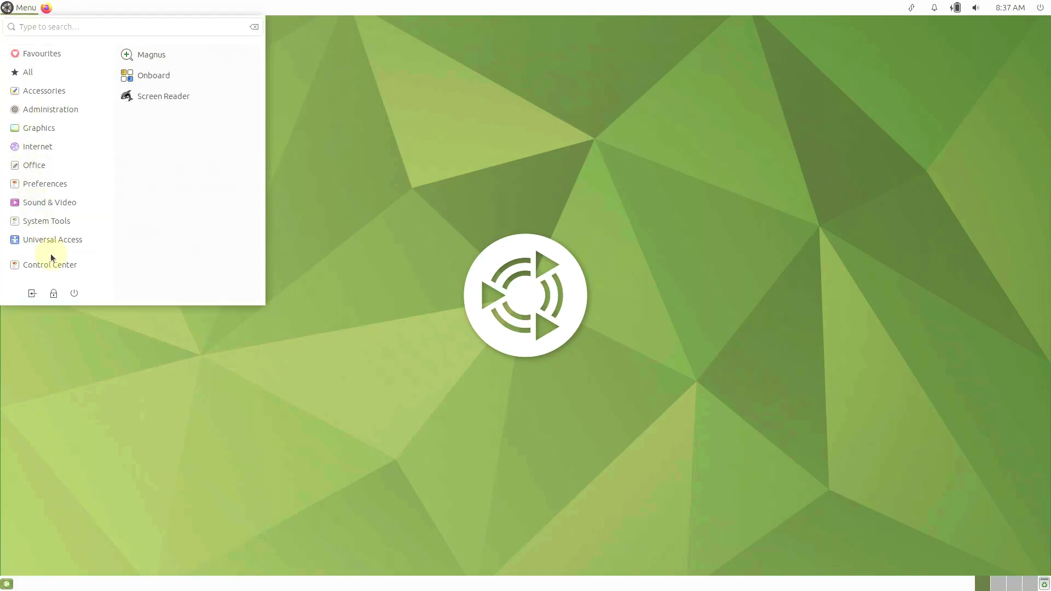
{"action": "left_click", "coordinate": [57, 273]}
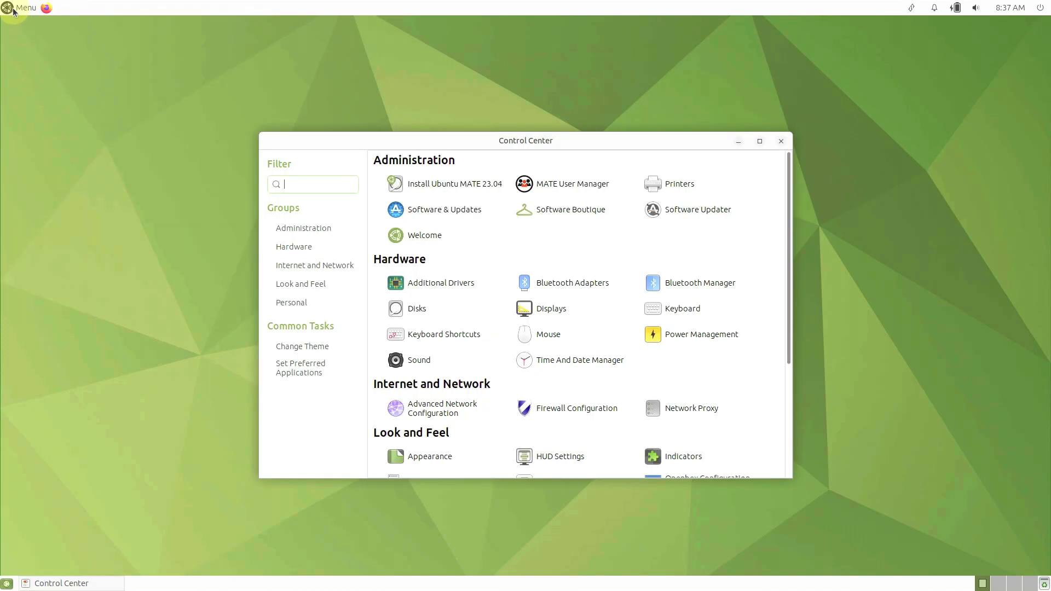
- Open Appearance from Control Center, centre its window, and scroll through themes like Numix and Yaru-MATE
{"action": "left_click_drag", "start_coordinate": [788, 178], "coordinate": [793, 381]}
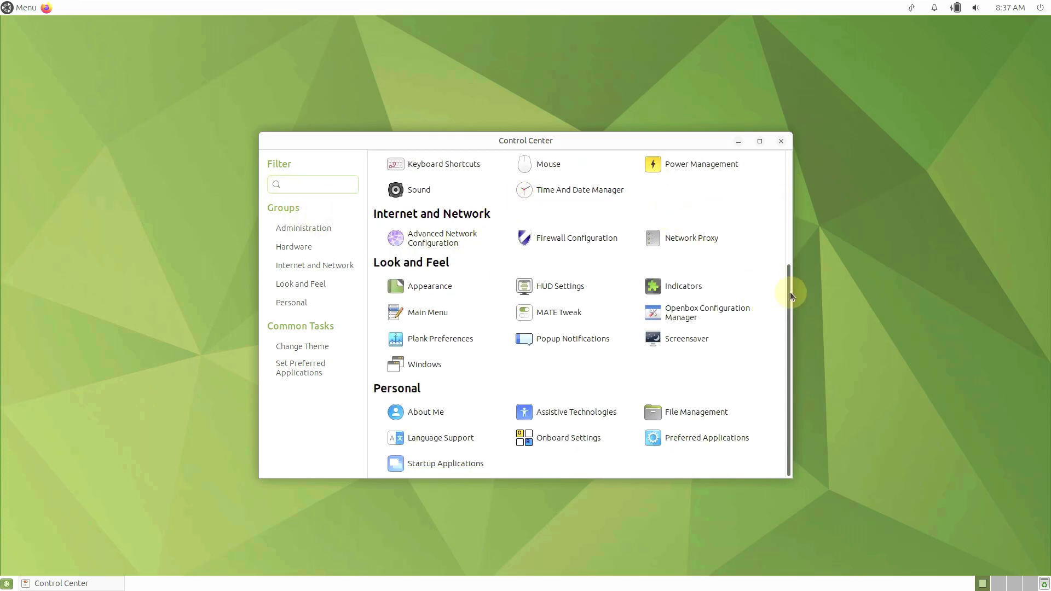
{"action": "left_click_drag", "start_coordinate": [789, 291], "coordinate": [765, 168]}
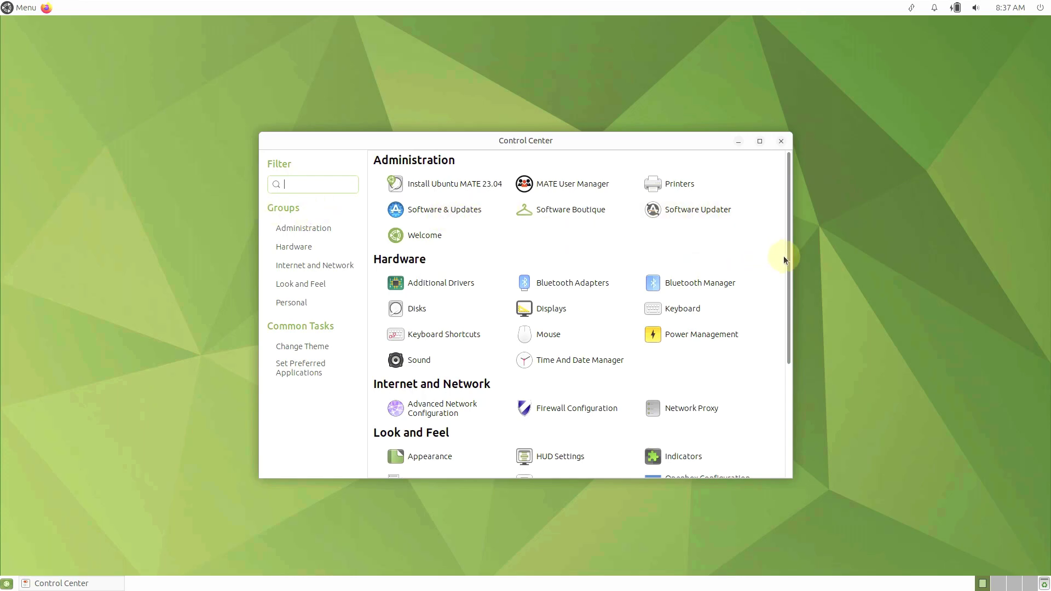
{"action": "left_click_drag", "start_coordinate": [790, 258], "coordinate": [789, 344]}
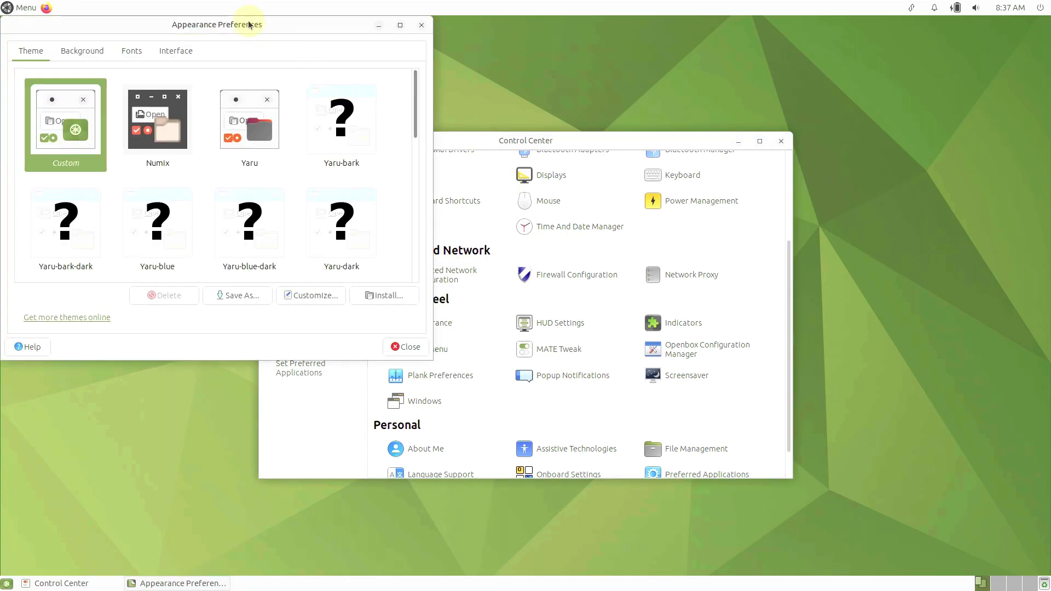
{"action": "left_click_drag", "start_coordinate": [249, 24], "coordinate": [446, 79]}
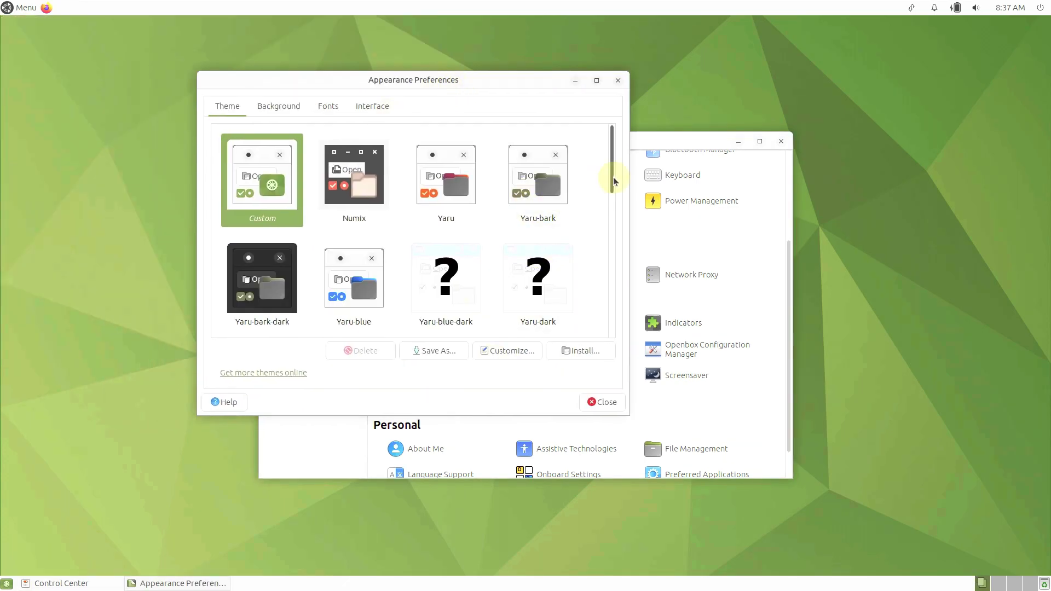
{"action": "left_click_drag", "start_coordinate": [614, 180], "coordinate": [621, 235]}
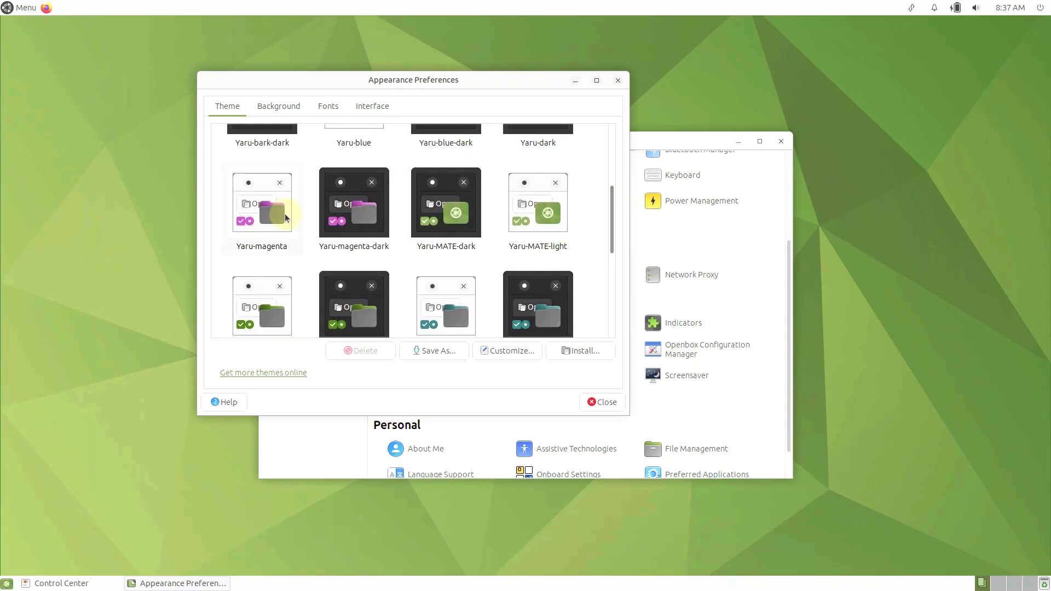
- Pick the crab-on-sand desktop wallpaper on the Background tab, then view the Fonts tab
{"action": "left_click", "coordinate": [279, 107]}
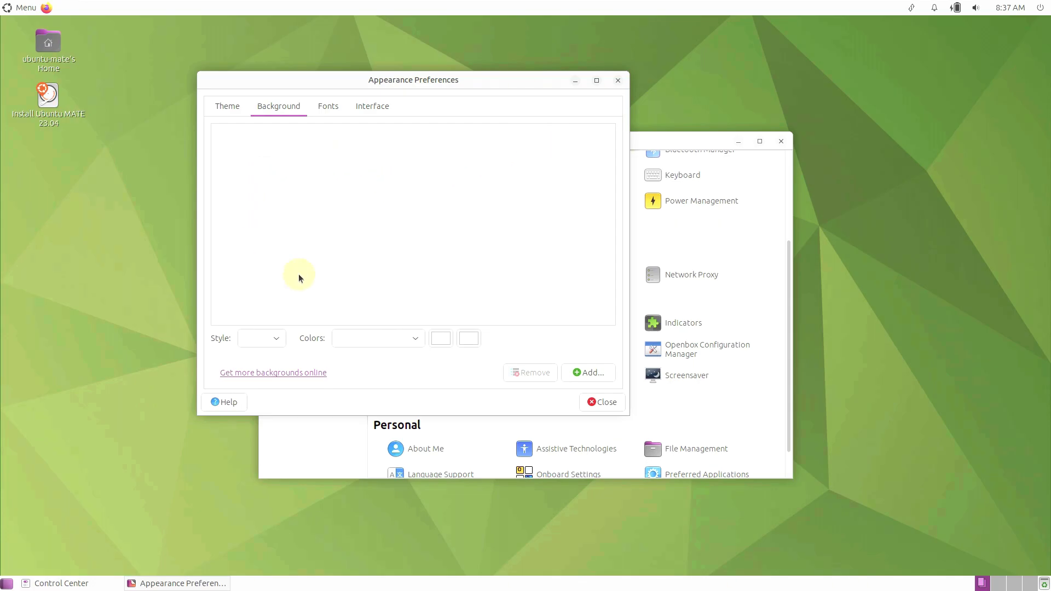
{"action": "left_click", "coordinate": [670, 140]}
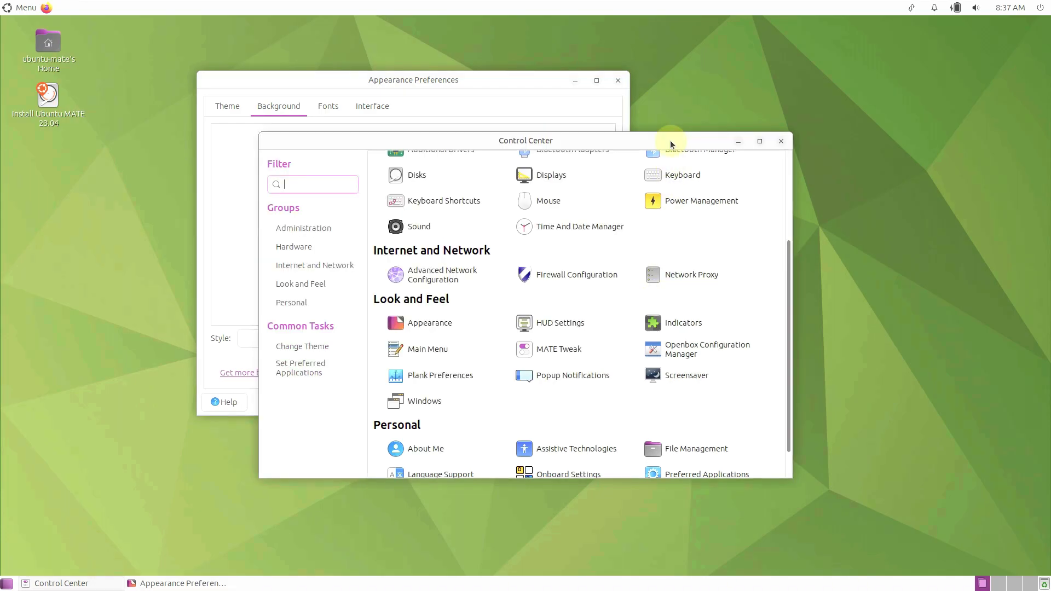
{"action": "left_click_drag", "start_coordinate": [790, 255], "coordinate": [509, 74]}
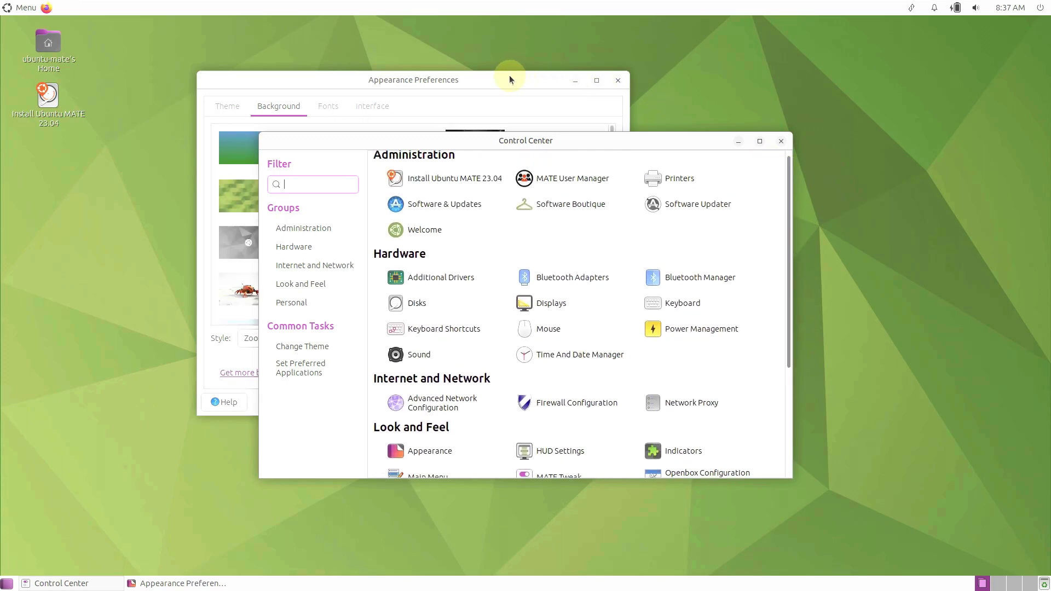
{"action": "left_click", "coordinate": [509, 75]}
{"action": "left_click_drag", "start_coordinate": [616, 160], "coordinate": [617, 186]}
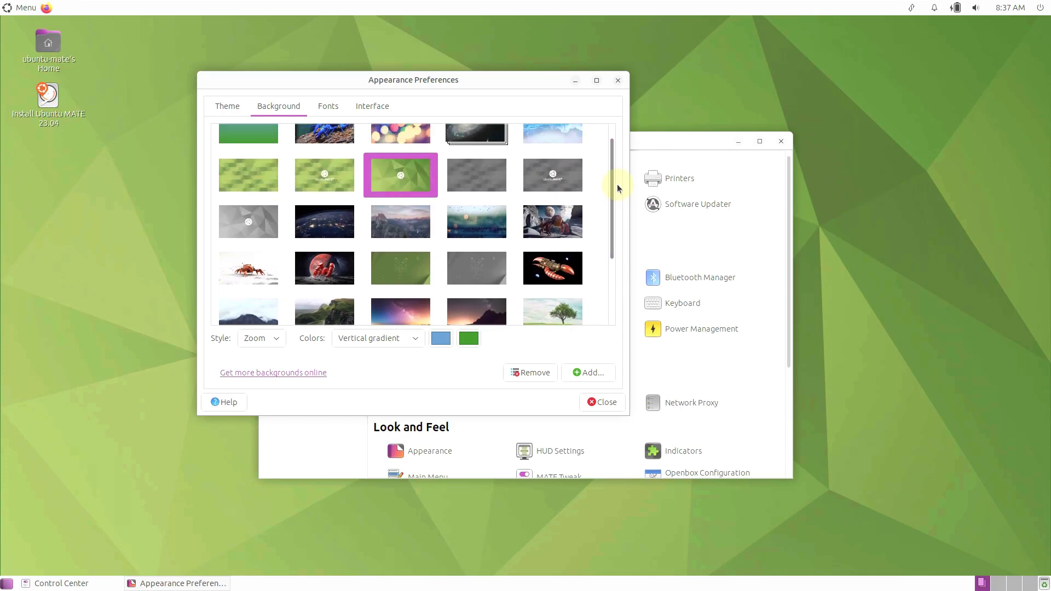
{"action": "left_click", "coordinate": [220, 273]}
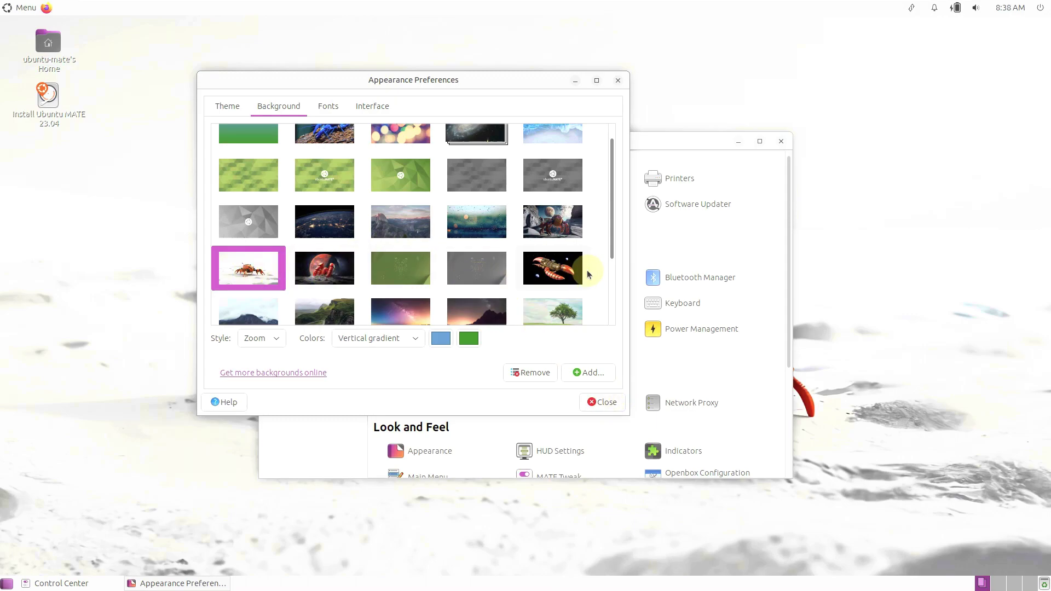
{"action": "left_click_drag", "start_coordinate": [612, 219], "coordinate": [589, 151]}
{"action": "left_click", "coordinate": [327, 110]}
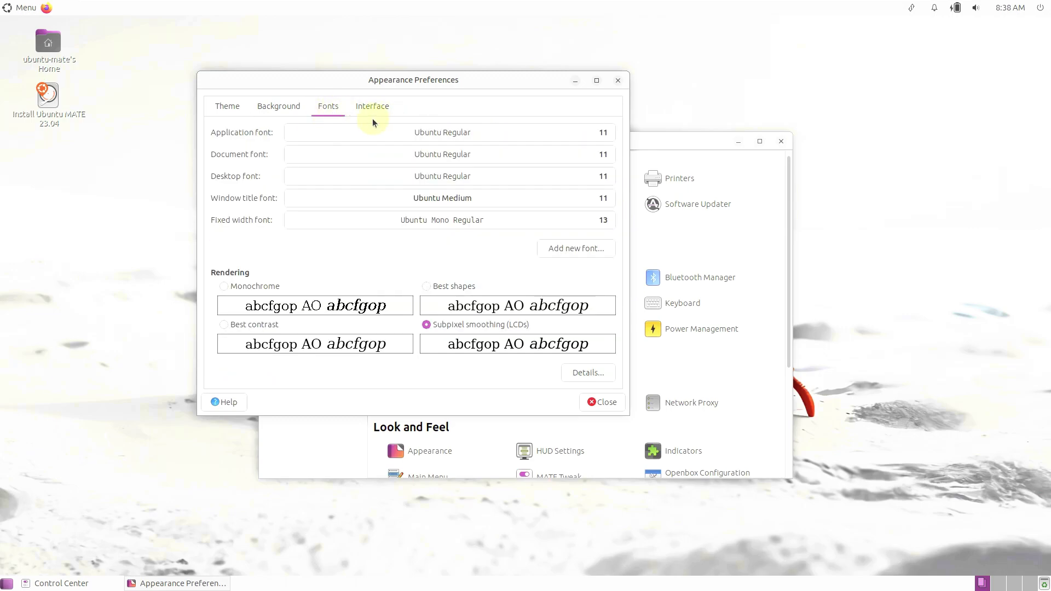
- Close Appearance Preferences, then open and close the Mouse preferences
{"action": "left_click", "coordinate": [373, 114]}
{"action": "left_click", "coordinate": [617, 80]}
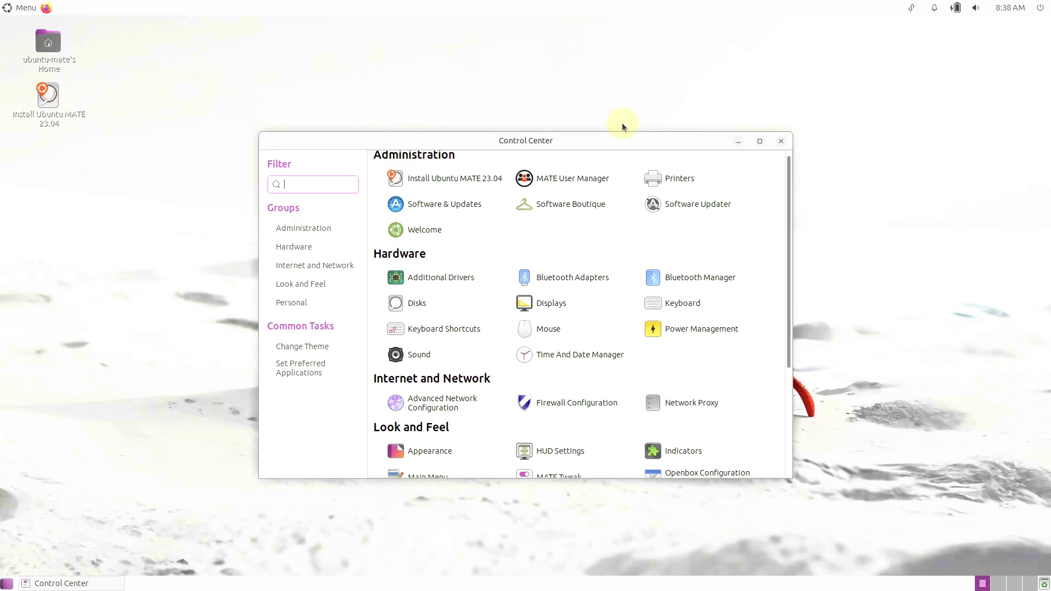
{"action": "mouse_move", "coordinate": [630, 144]}
{"action": "left_mouse_down"}
{"action": "mouse_move", "coordinate": [756, 345]}
{"action": "mouse_move", "coordinate": [900, 473]}
{"action": "mouse_move", "coordinate": [633, 158]}
{"action": "left_mouse_up"}
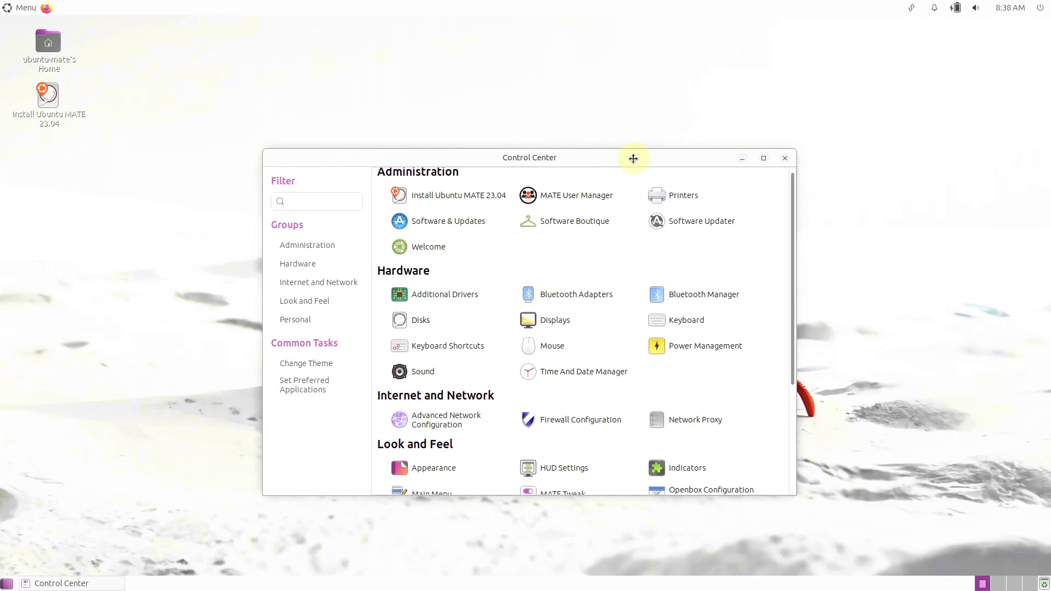
{"action": "scroll", "coordinate": [591, 331], "scroll_direction": "down", "scroll_amount": 3}
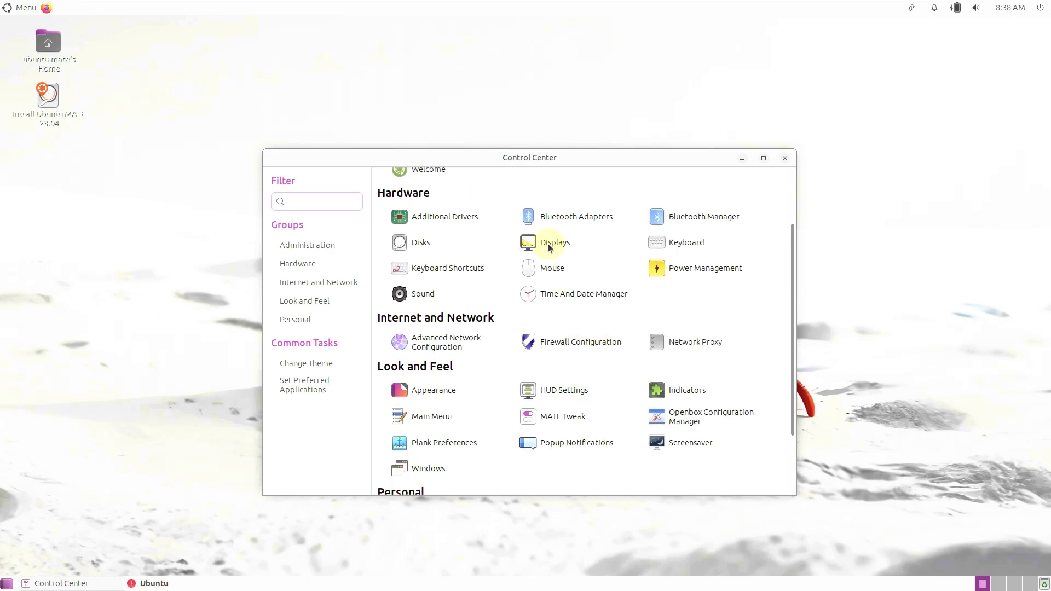
{"action": "left_click", "coordinate": [553, 268]}
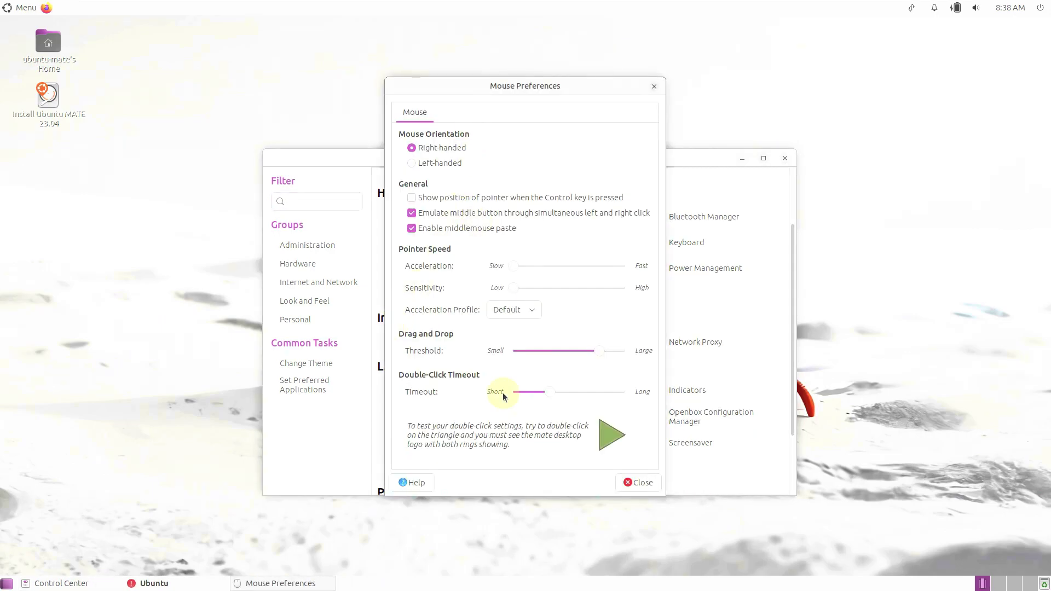
{"action": "left_click", "coordinate": [637, 483]}
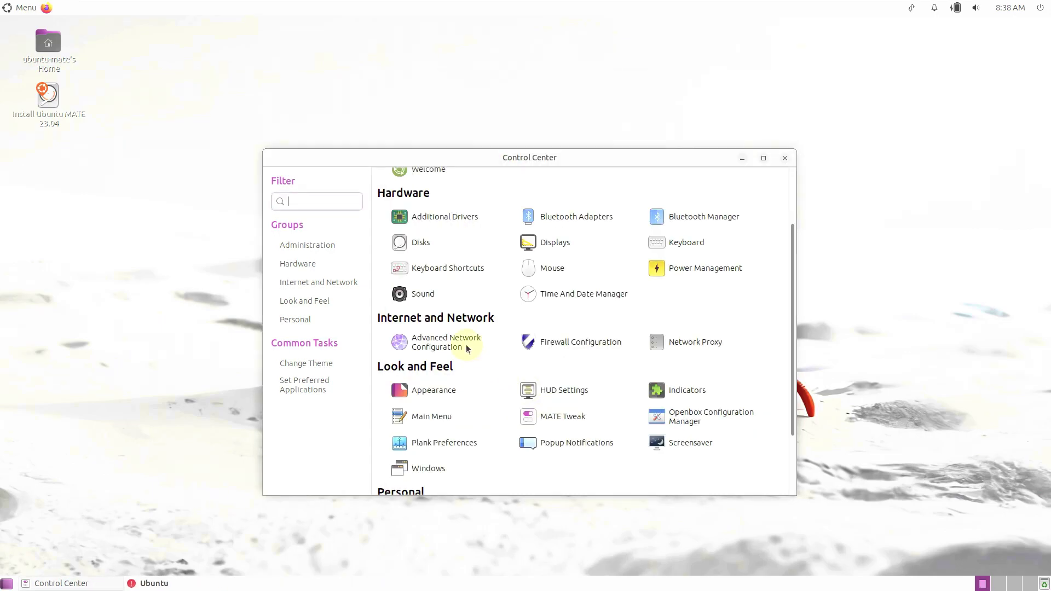
- Look at Keyboard Shortcuts and MATE Tweak's window settings, closing each, and scroll Control Center back up
{"action": "left_click", "coordinate": [406, 278]}
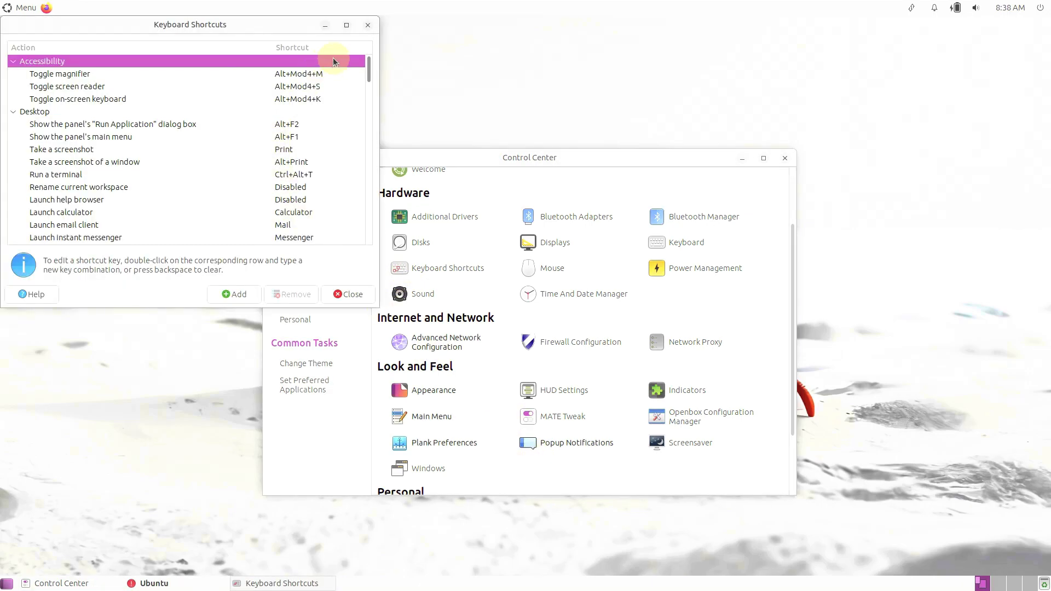
{"action": "mouse_move", "coordinate": [368, 65]}
{"action": "left_mouse_down"}
{"action": "mouse_move", "coordinate": [363, 228]}
{"action": "mouse_move", "coordinate": [379, 251]}
{"action": "mouse_move", "coordinate": [368, 65]}
{"action": "left_mouse_up"}
{"action": "left_click", "coordinate": [350, 294]}
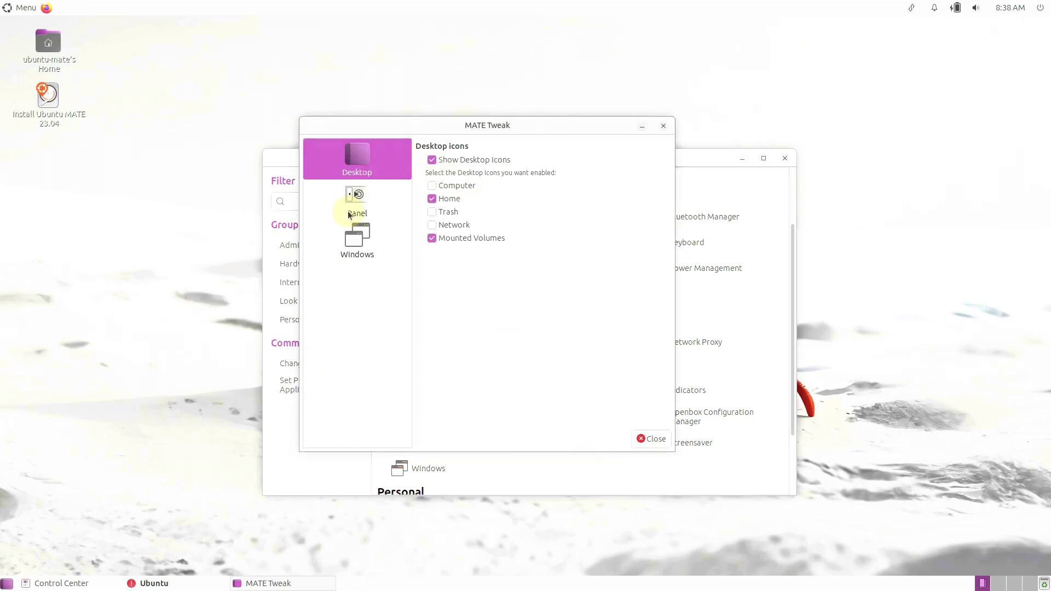
{"action": "left_click", "coordinate": [352, 233]}
{"action": "left_click", "coordinate": [651, 438]}
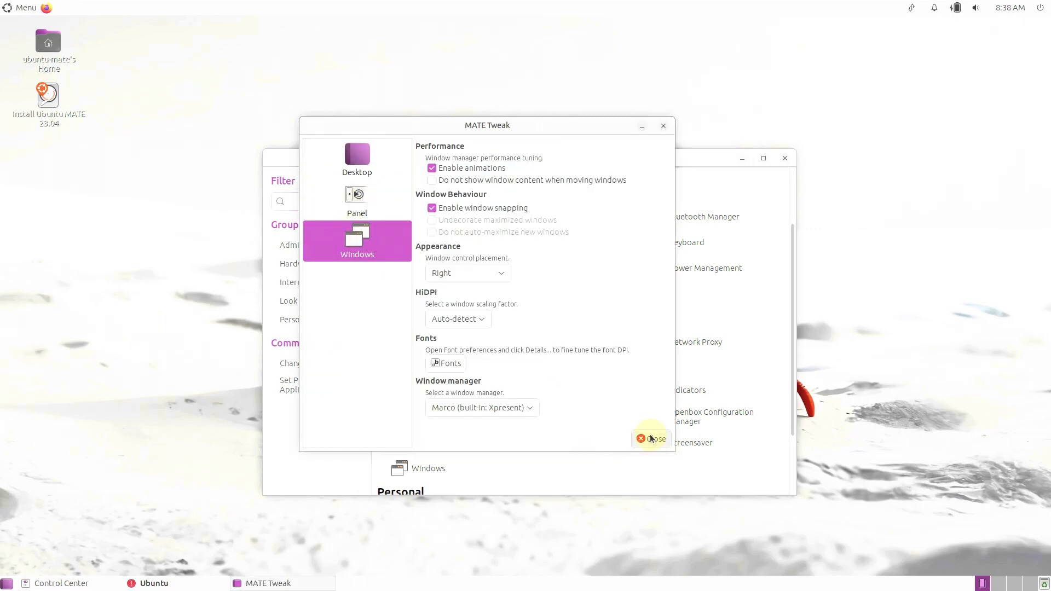
{"action": "scroll", "coordinate": [618, 377], "scroll_direction": "down", "scroll_amount": 3}
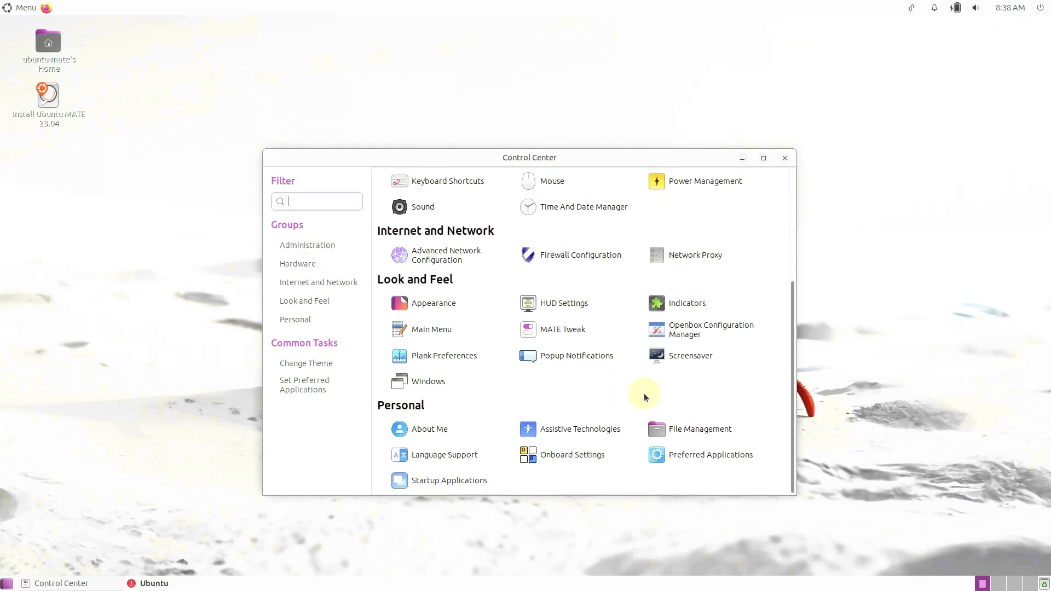
{"action": "scroll", "coordinate": [510, 436], "scroll_direction": "up", "scroll_amount": 5}
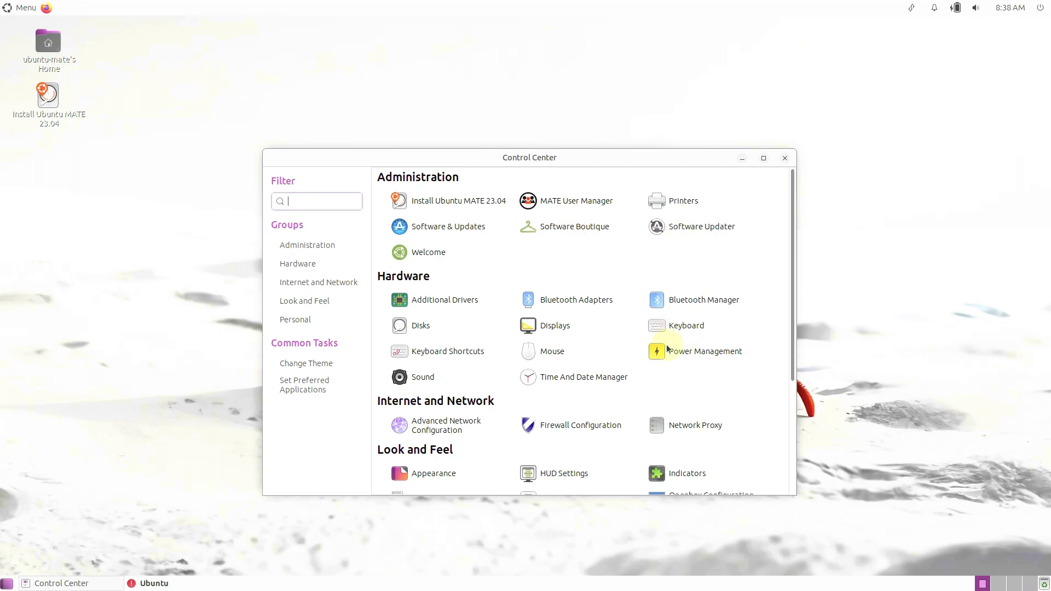
- Launch Software Boutique, close Control Center, and decline sending the internal error report
{"action": "left_click", "coordinate": [439, 234]}
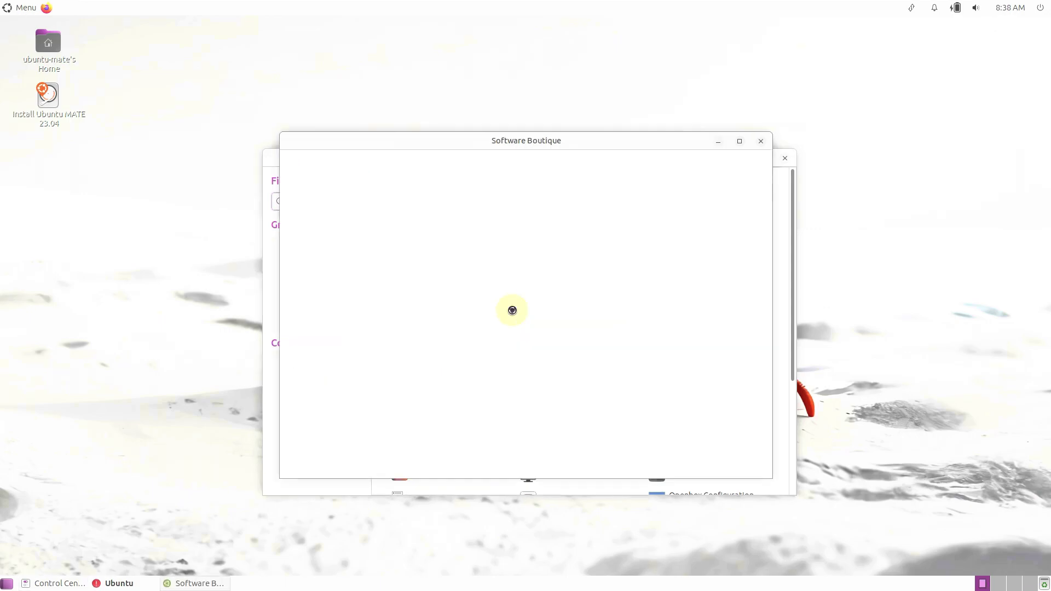
{"action": "left_click", "coordinate": [792, 158]}
{"action": "left_click_drag", "start_coordinate": [666, 144], "coordinate": [883, 102]}
{"action": "left_click_drag", "start_coordinate": [467, 245], "coordinate": [185, 231]}
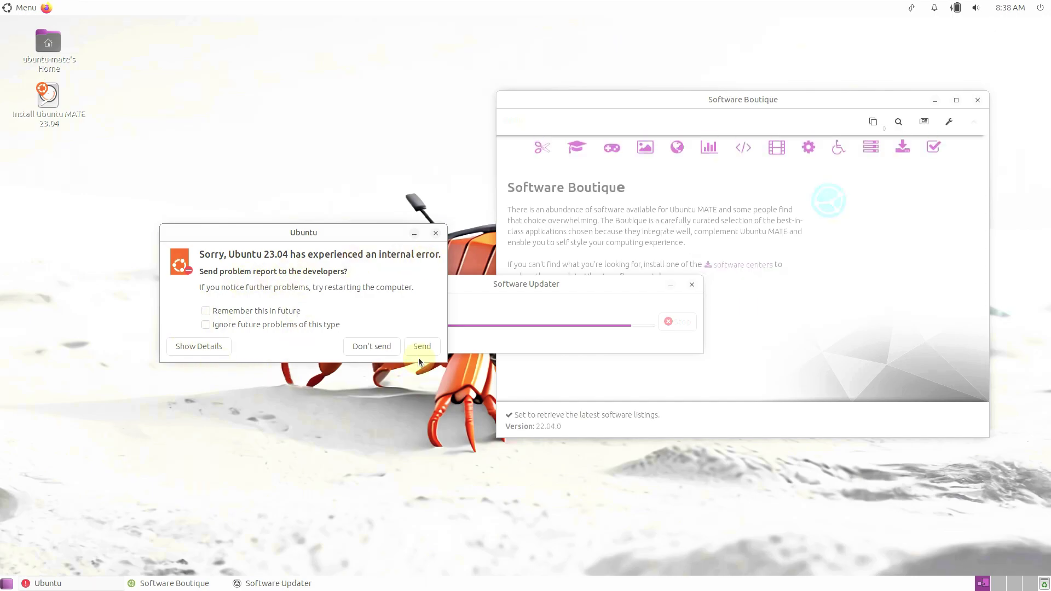
{"action": "left_click", "coordinate": [380, 343]}
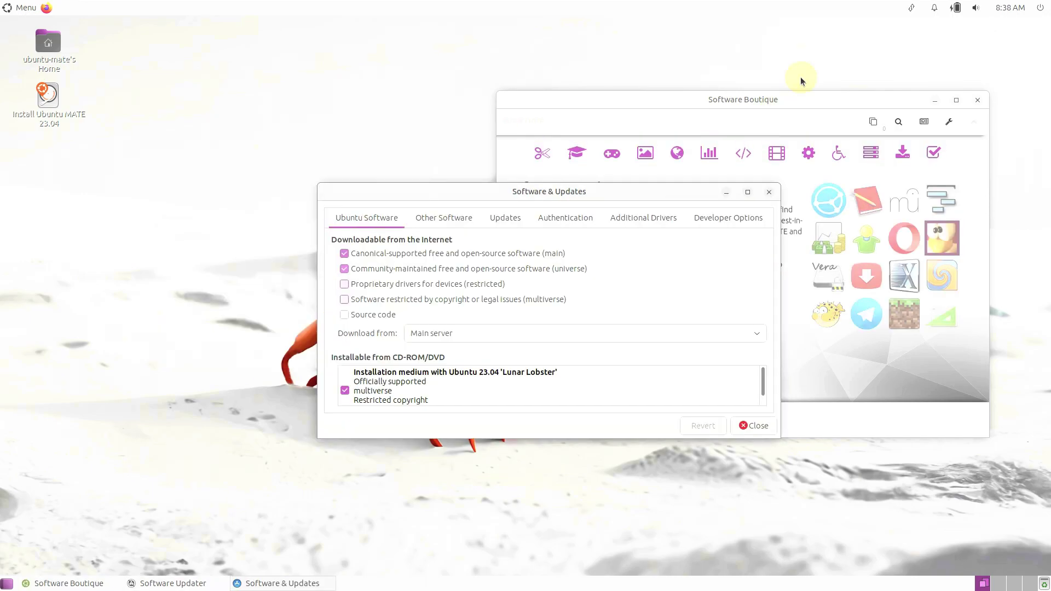
- Review each Software & Updates tab: Other Software, Updates, Authentication, Additional Drivers, Developer Options
{"action": "left_click", "coordinate": [467, 219]}
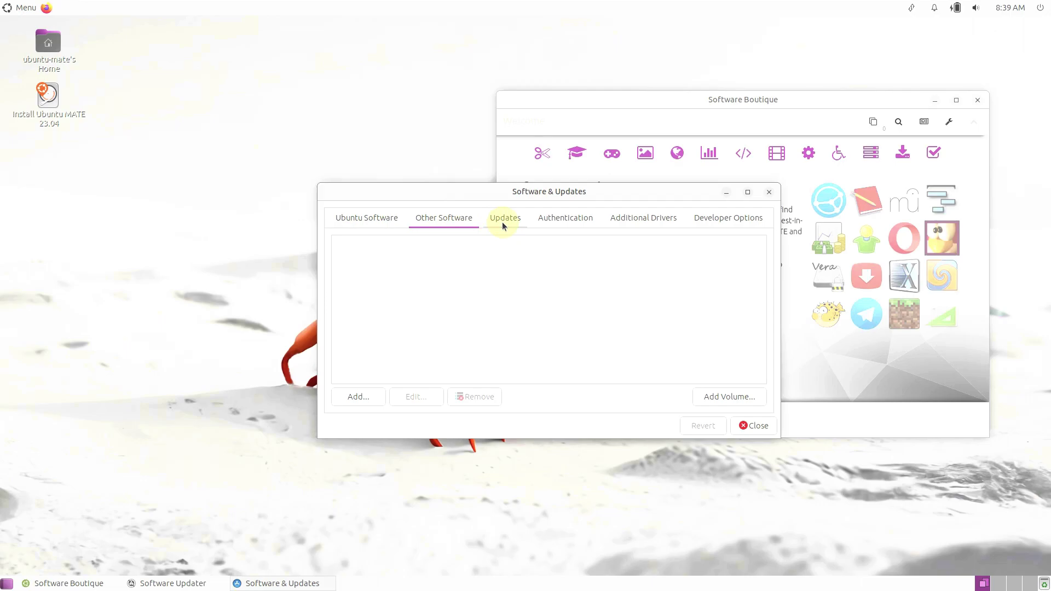
{"action": "left_click", "coordinate": [501, 221]}
{"action": "left_click", "coordinate": [572, 213]}
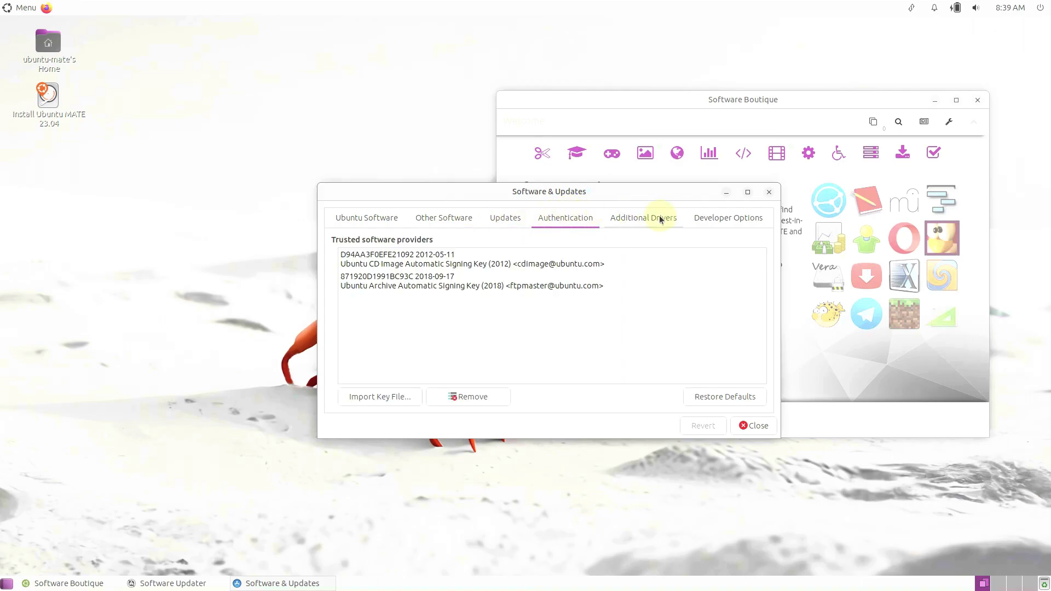
{"action": "left_click", "coordinate": [662, 219]}
{"action": "left_click", "coordinate": [712, 221]}
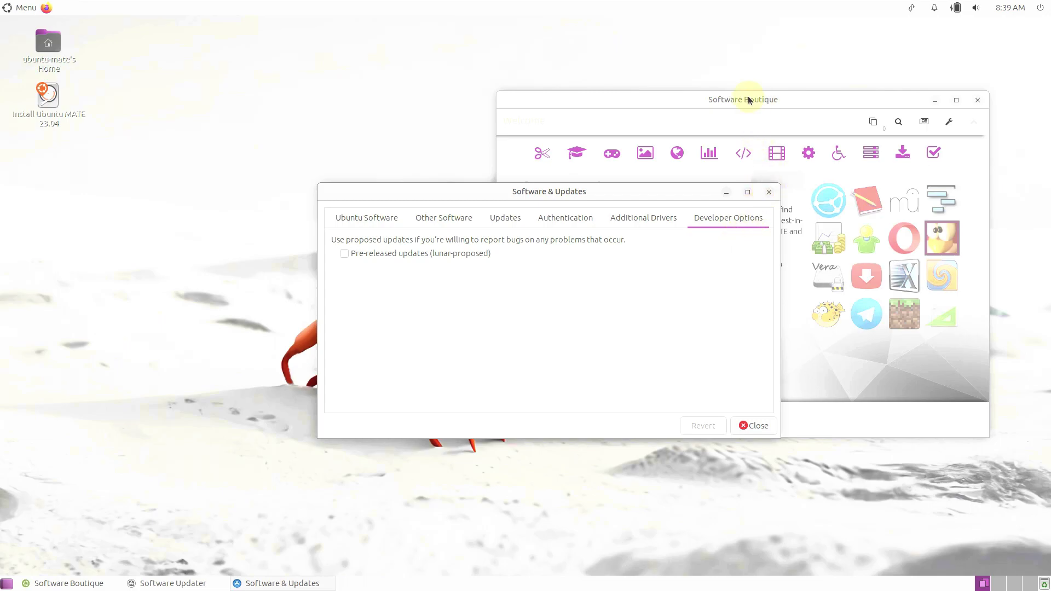
{"action": "left_click_drag", "start_coordinate": [749, 102], "coordinate": [498, 107]}
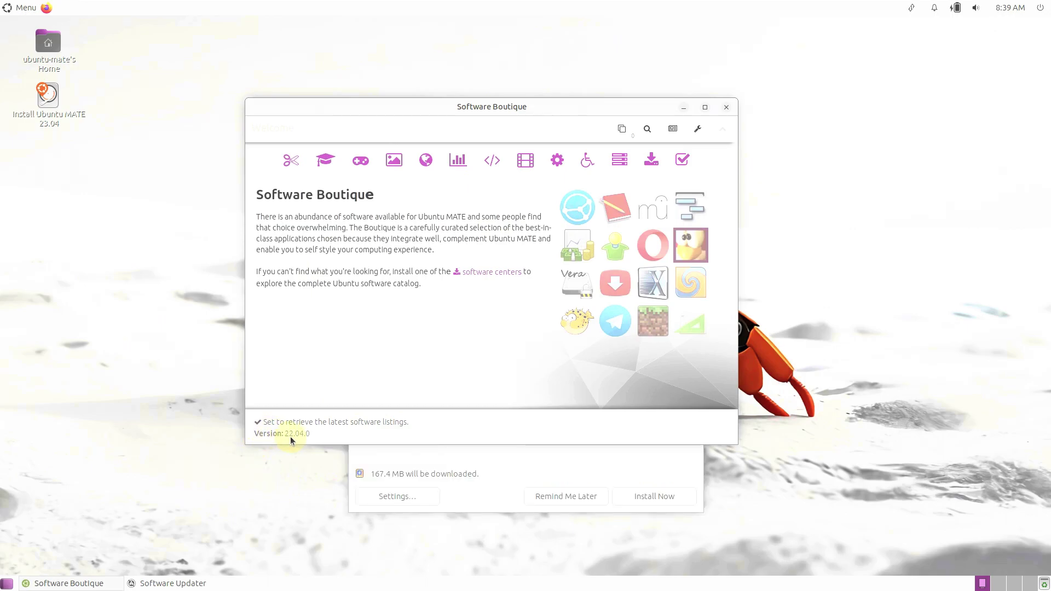
- Review the 167.4 MB update list, expanding Ubuntu base, Character Map and Evolution groups, then close the updater
{"action": "left_click", "coordinate": [436, 474]}
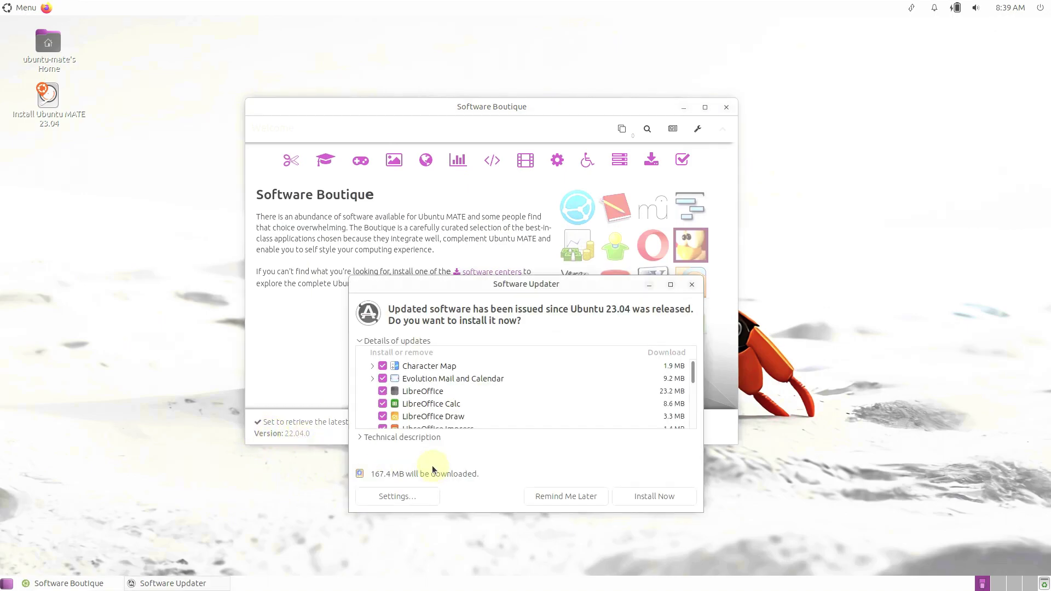
{"action": "left_click_drag", "start_coordinate": [694, 367], "coordinate": [697, 438]}
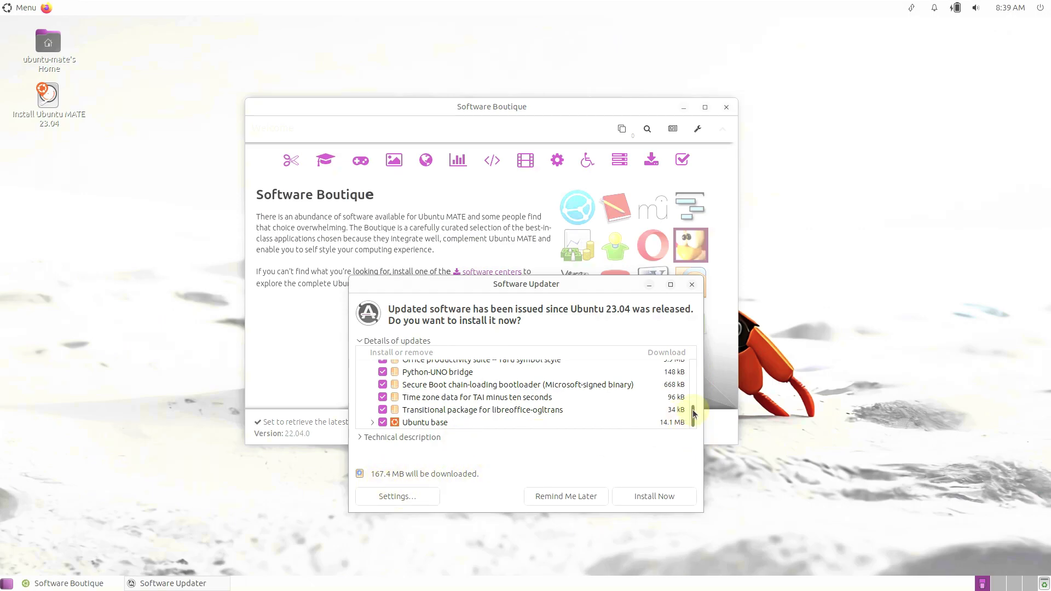
{"action": "left_click", "coordinate": [372, 423]}
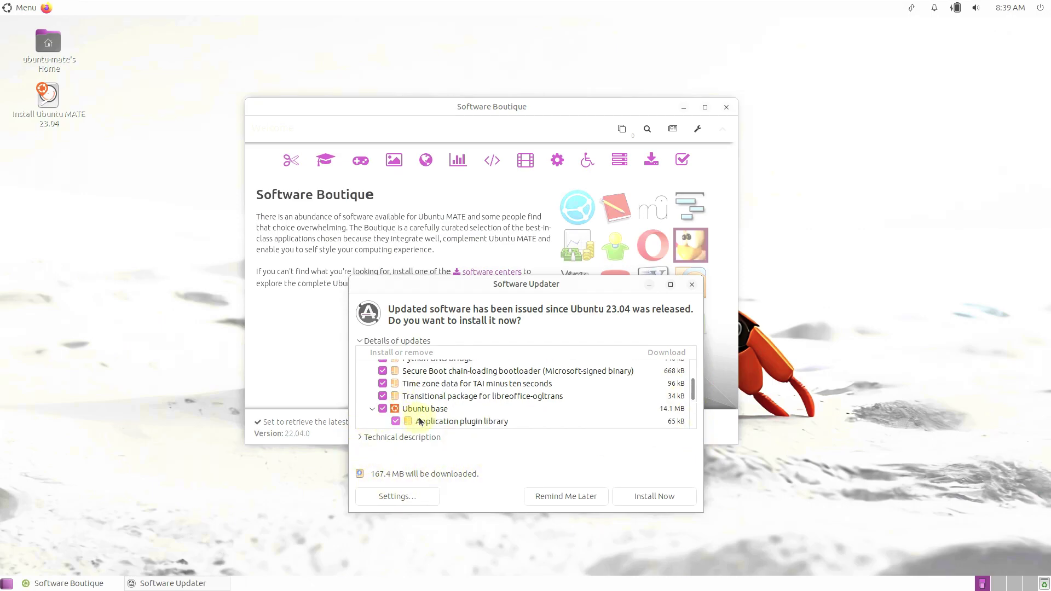
{"action": "scroll", "coordinate": [602, 404], "scroll_direction": "down", "scroll_amount": 3}
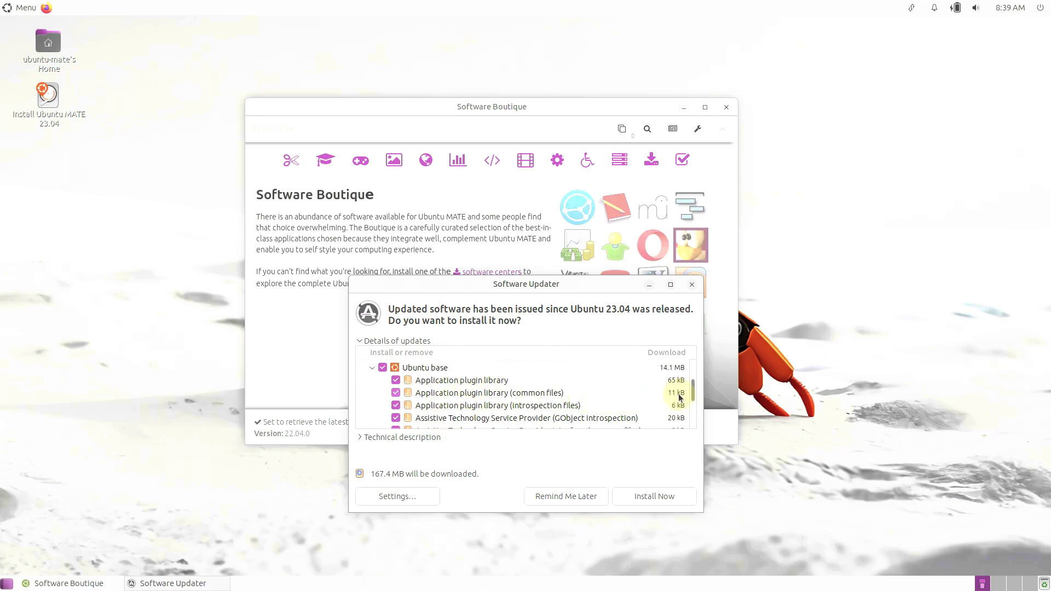
{"action": "left_click_drag", "start_coordinate": [694, 399], "coordinate": [688, 361]}
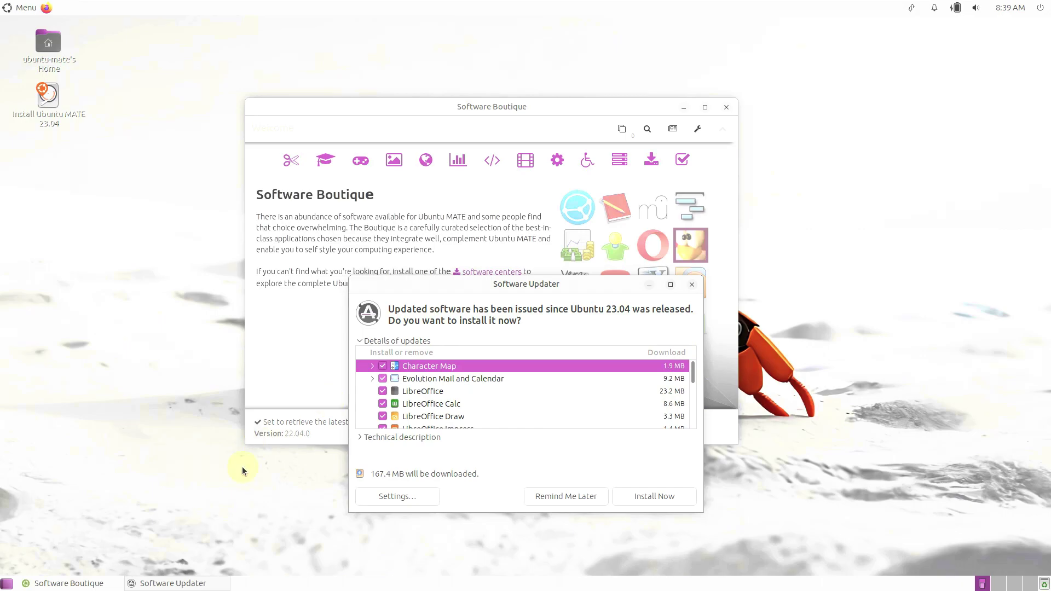
{"action": "left_click", "coordinate": [372, 366]}
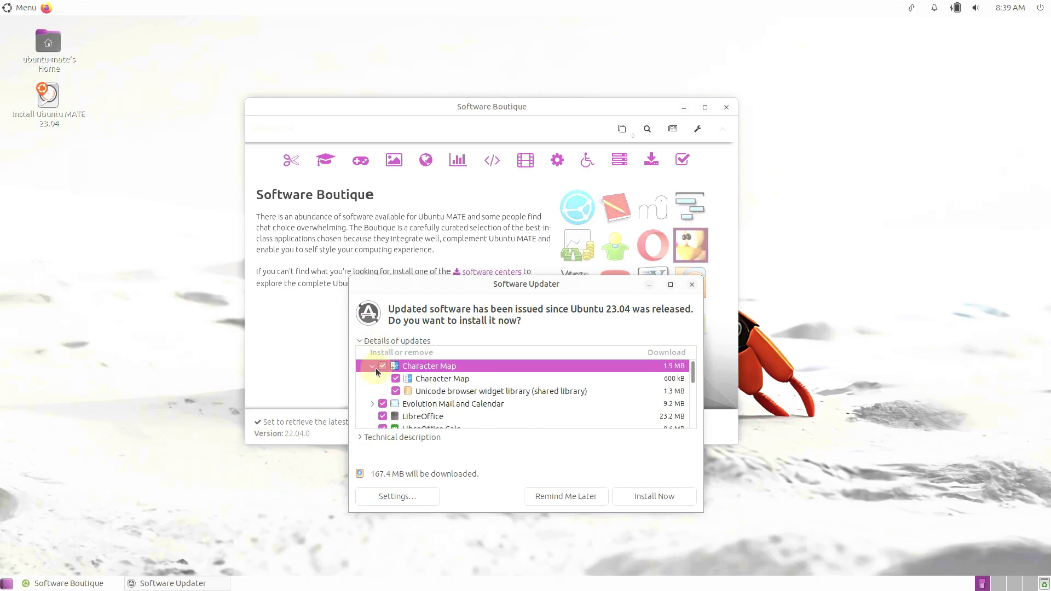
{"action": "left_click", "coordinate": [670, 285]}
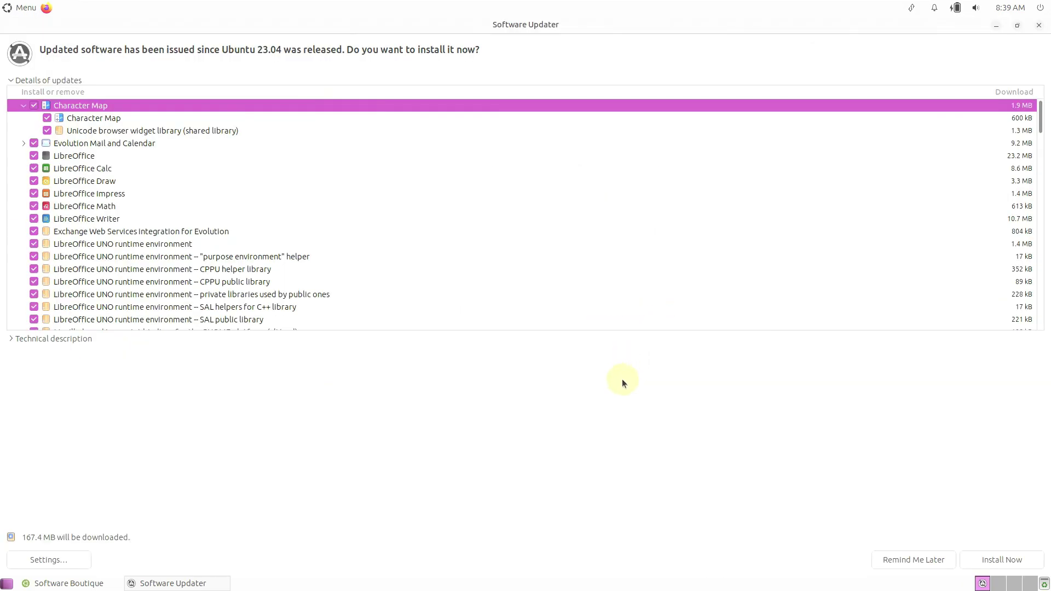
{"action": "left_click", "coordinate": [24, 143]}
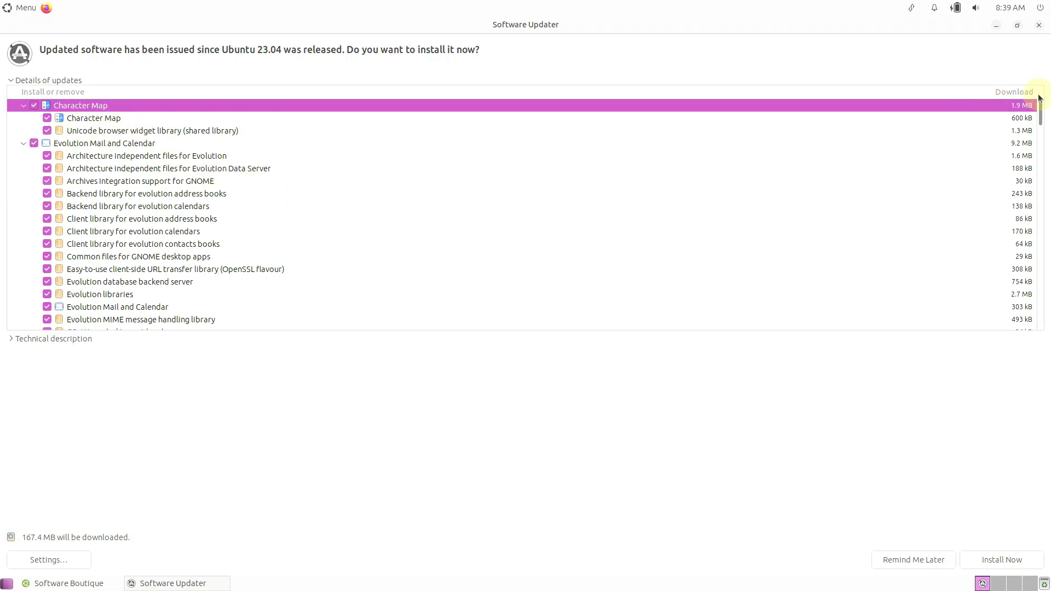
{"action": "left_click_drag", "start_coordinate": [1037, 112], "coordinate": [1040, 335]}
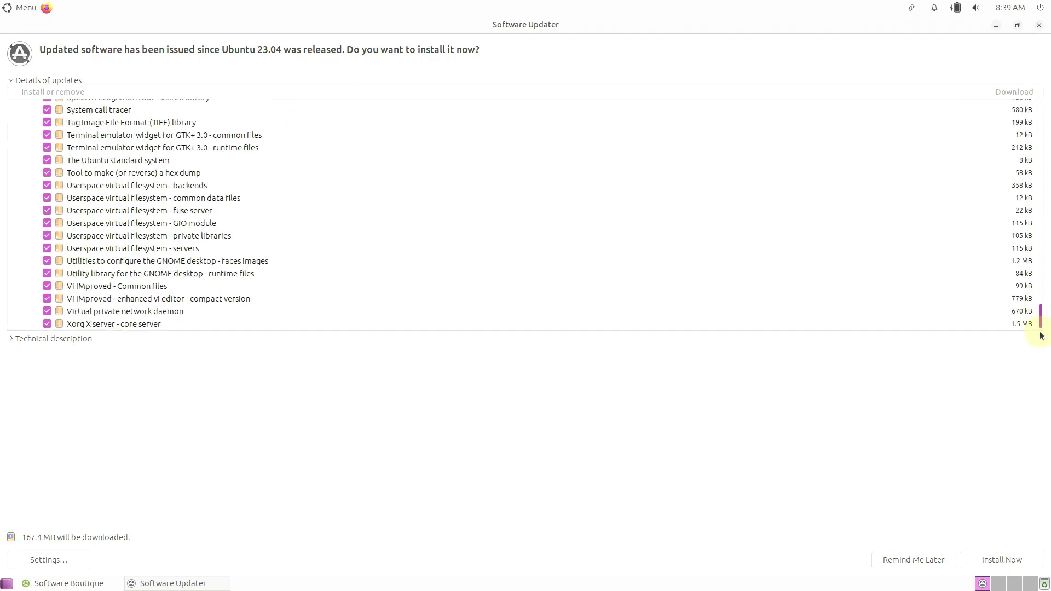
{"action": "left_click", "coordinate": [1039, 26]}
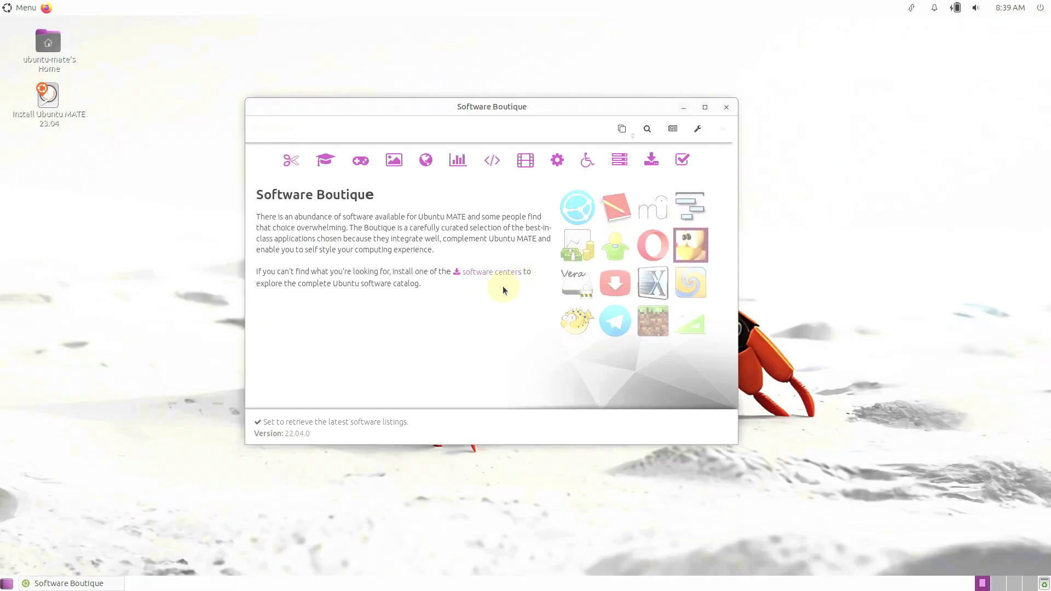
- Check the Preferences, News and Search pages, then explore Graphics, expanding Sweet Home 3D's details
{"action": "left_click", "coordinate": [698, 129]}
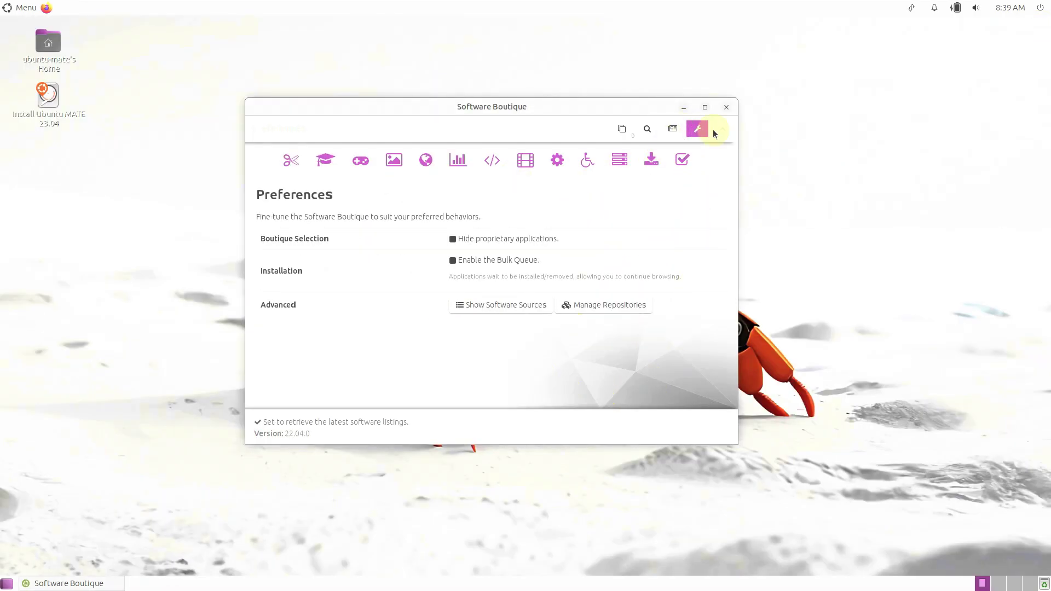
{"action": "left_click", "coordinate": [673, 129]}
{"action": "left_click", "coordinate": [647, 128]}
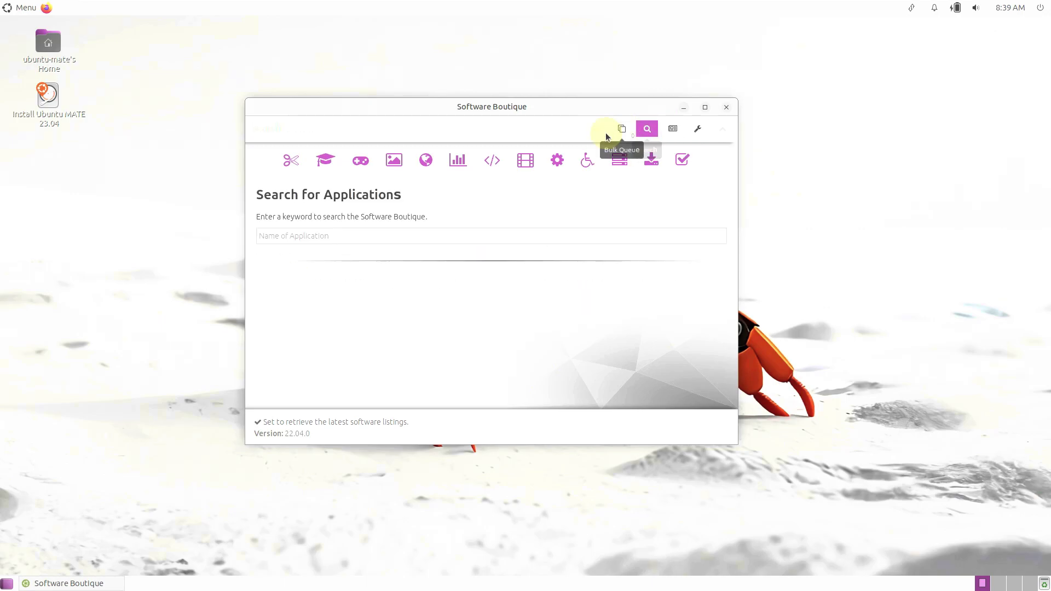
{"action": "left_click", "coordinate": [394, 158]}
{"action": "scroll", "coordinate": [421, 304], "scroll_direction": "down", "scroll_amount": 2}
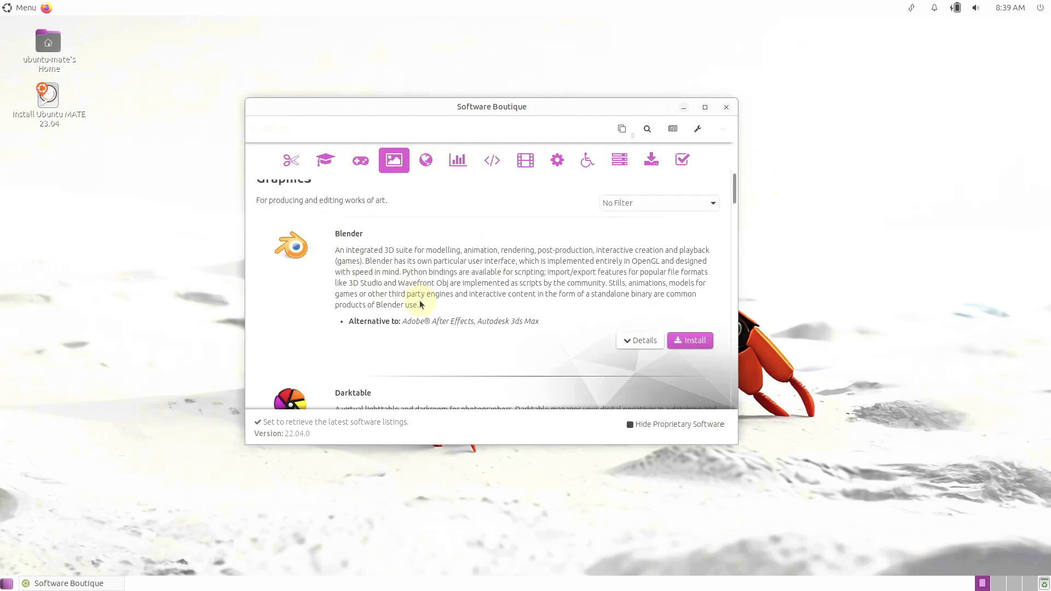
{"action": "scroll", "coordinate": [421, 304], "scroll_direction": "down", "scroll_amount": 2}
{"action": "scroll", "coordinate": [733, 260], "scroll_direction": "down", "scroll_amount": 4}
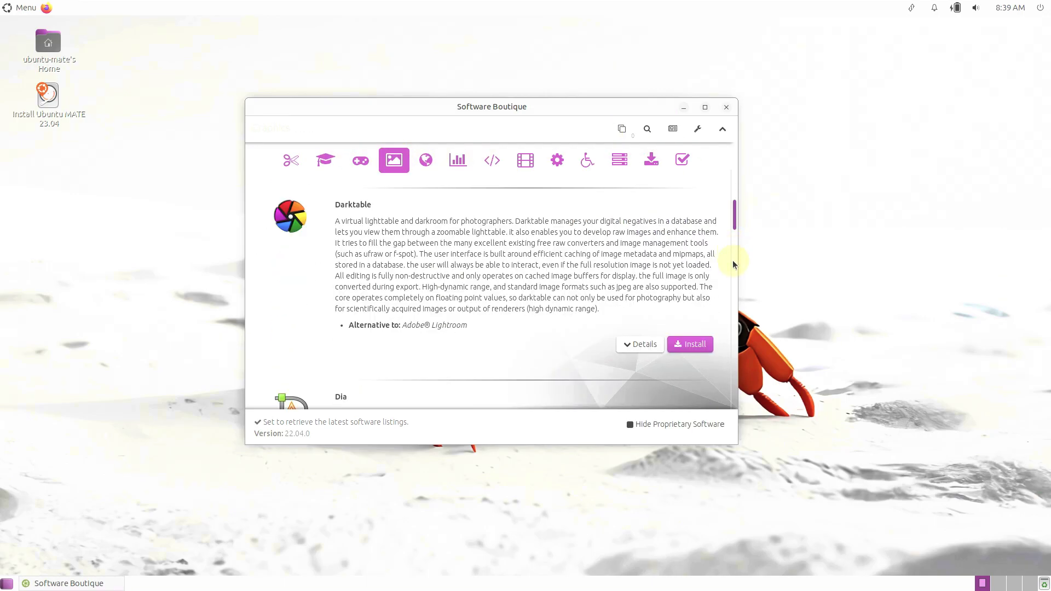
{"action": "left_click_drag", "start_coordinate": [732, 260], "coordinate": [732, 380]}
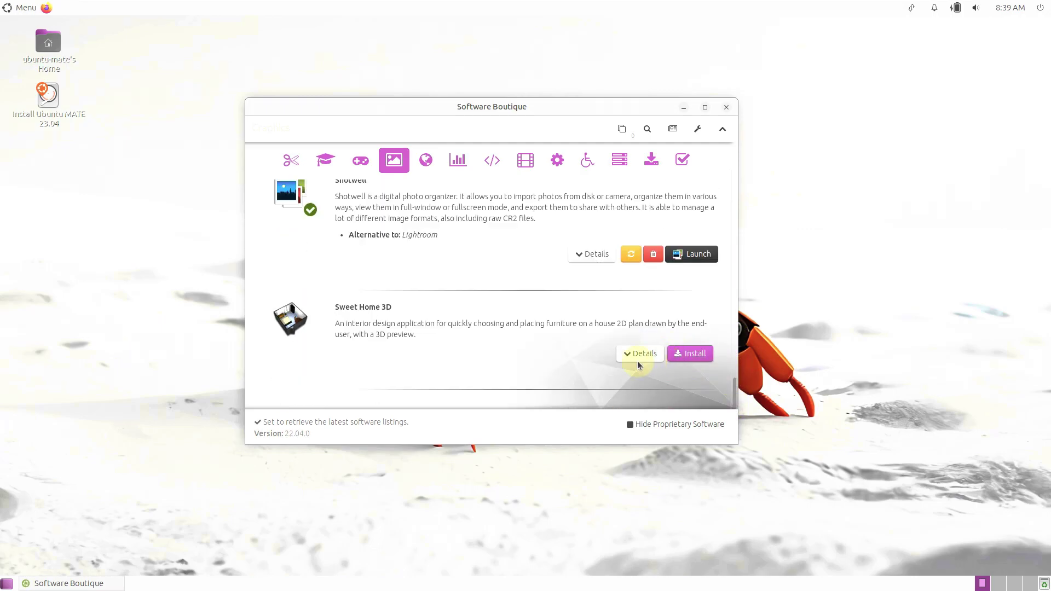
{"action": "left_click", "coordinate": [635, 353]}
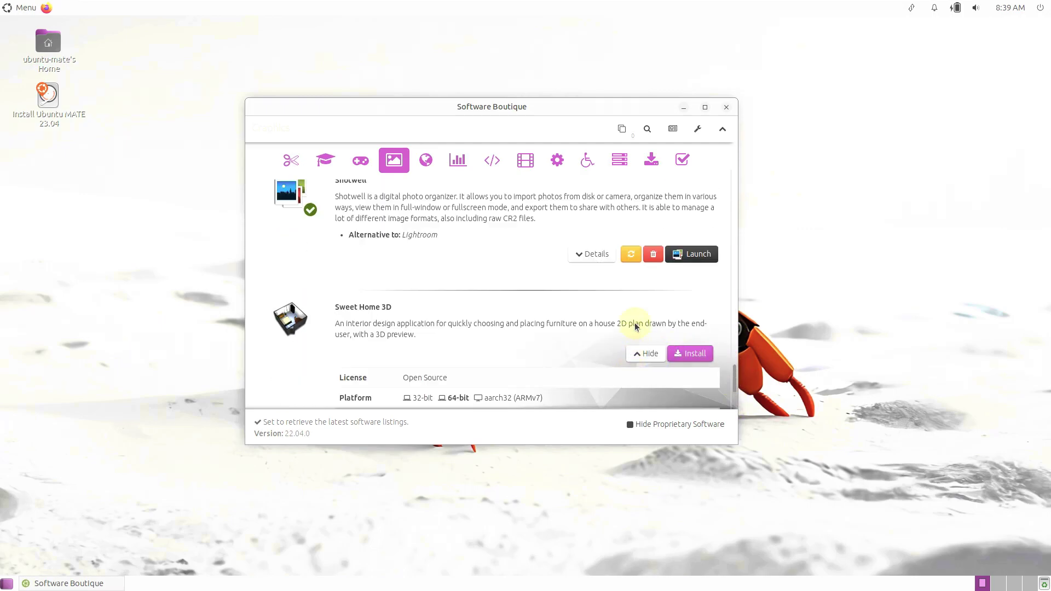
{"action": "scroll", "coordinate": [638, 331], "scroll_direction": "down", "scroll_amount": 2}
{"action": "scroll", "coordinate": [440, 335], "scroll_direction": "down", "scroll_amount": 1}
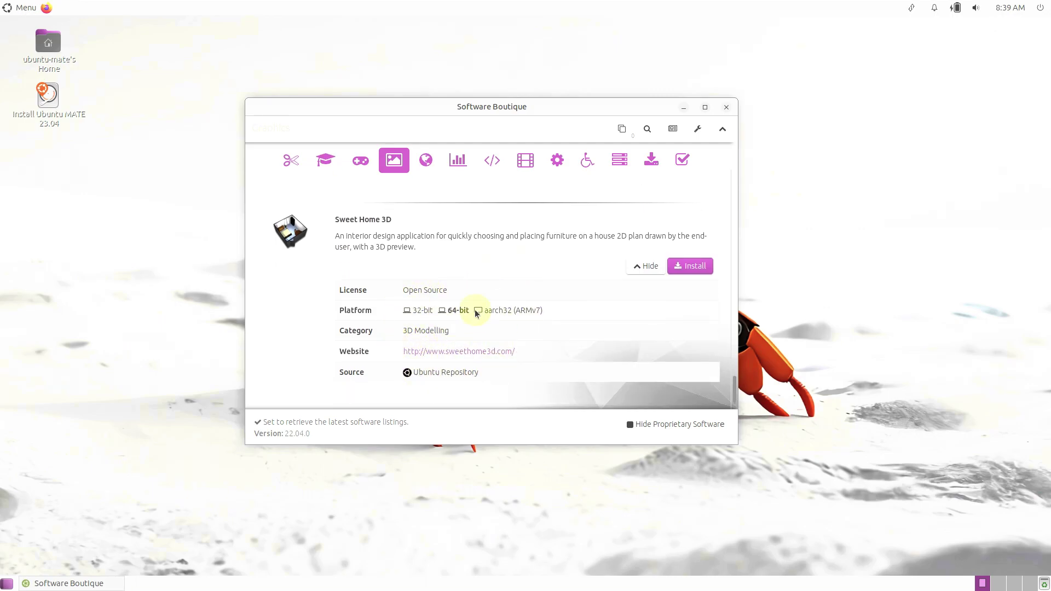
{"action": "left_click", "coordinate": [723, 130]}
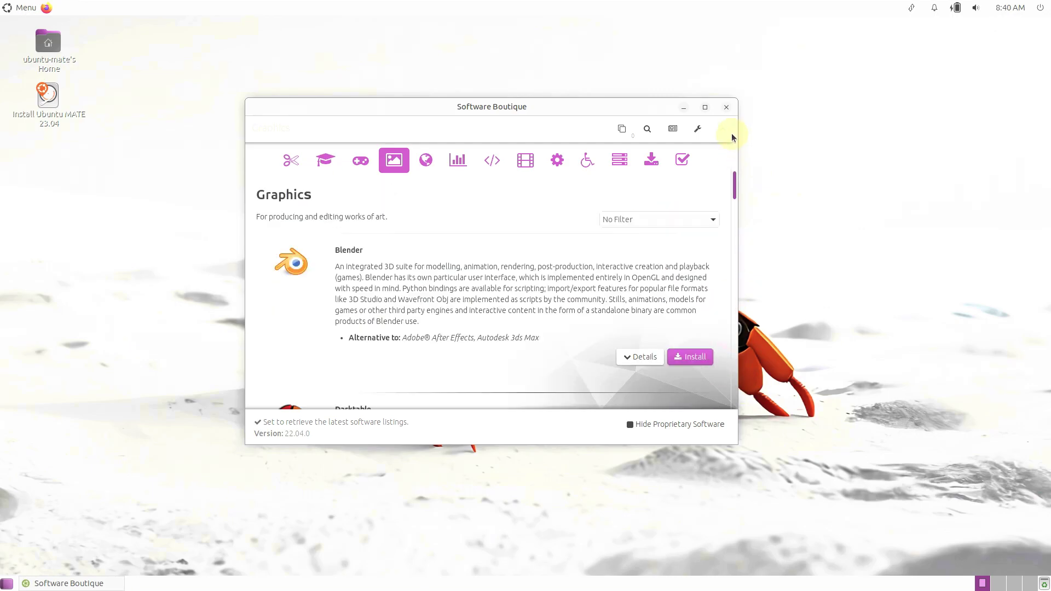
- Maximise Software Boutique and step through every category to Miscellaneous Fixes, ending on Accessories
{"action": "left_click", "coordinate": [705, 107]}
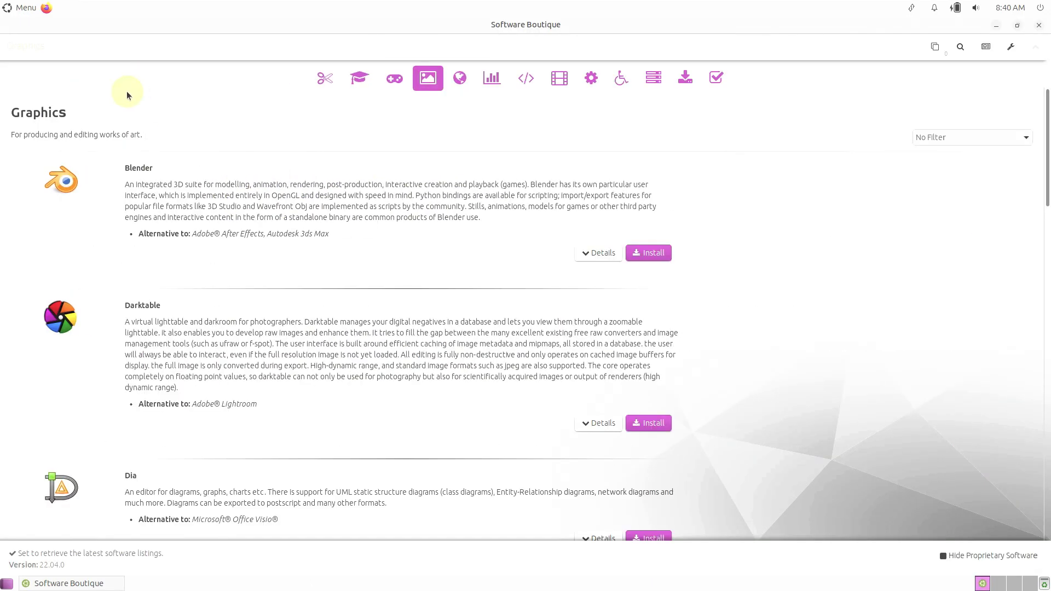
{"action": "left_click", "coordinate": [324, 79]}
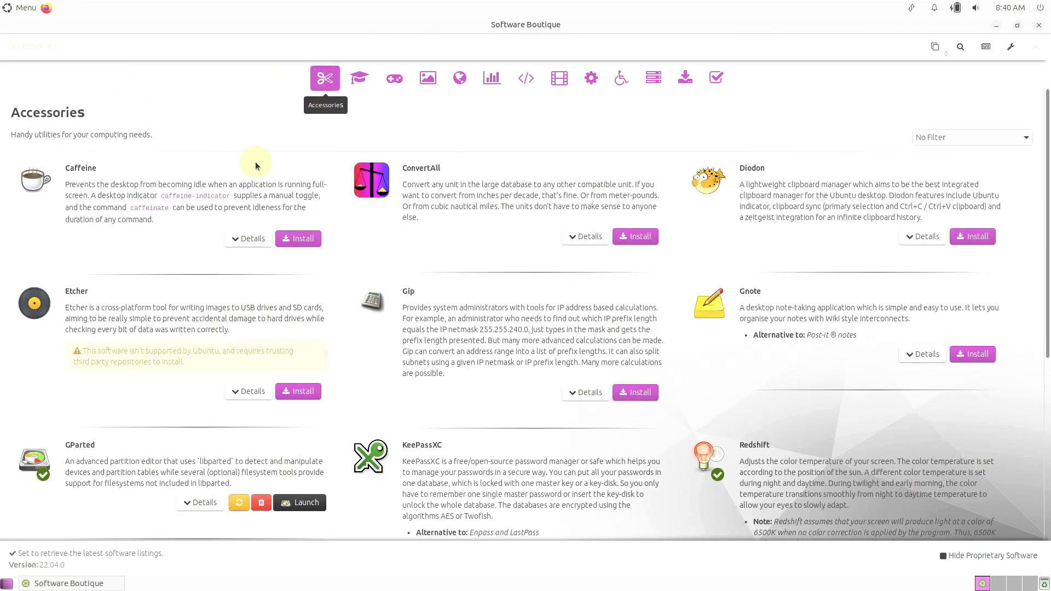
{"action": "left_click_drag", "start_coordinate": [1047, 257], "coordinate": [1048, 465]}
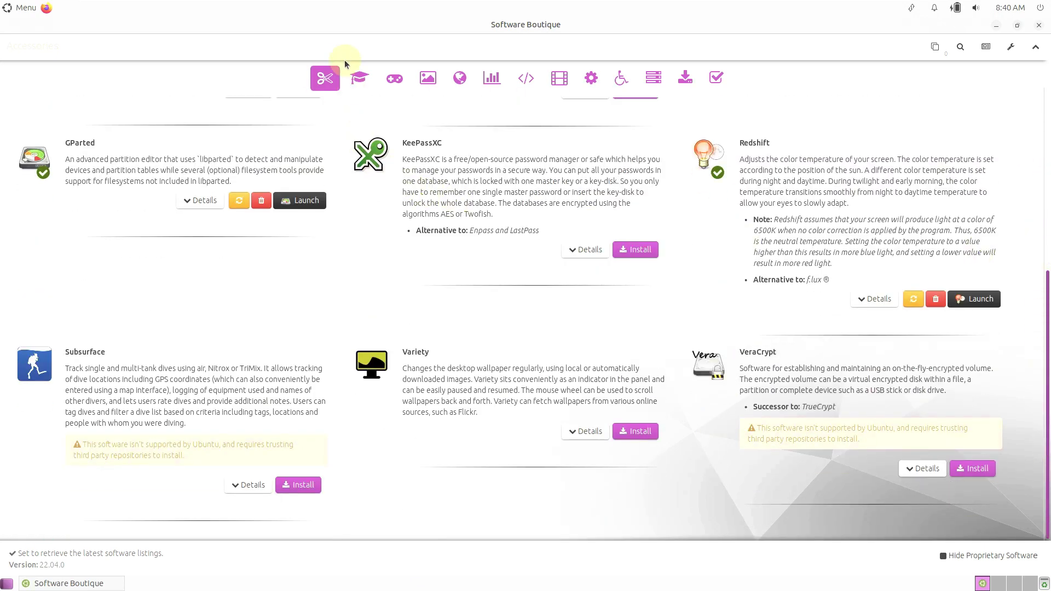
{"action": "left_click", "coordinate": [356, 79]}
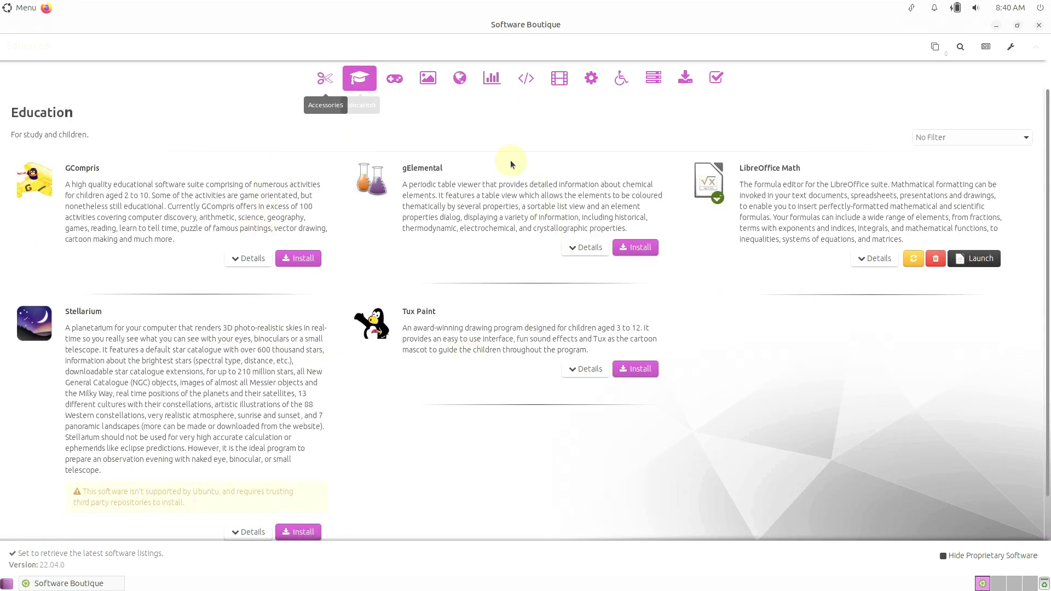
{"action": "left_click", "coordinate": [388, 84]}
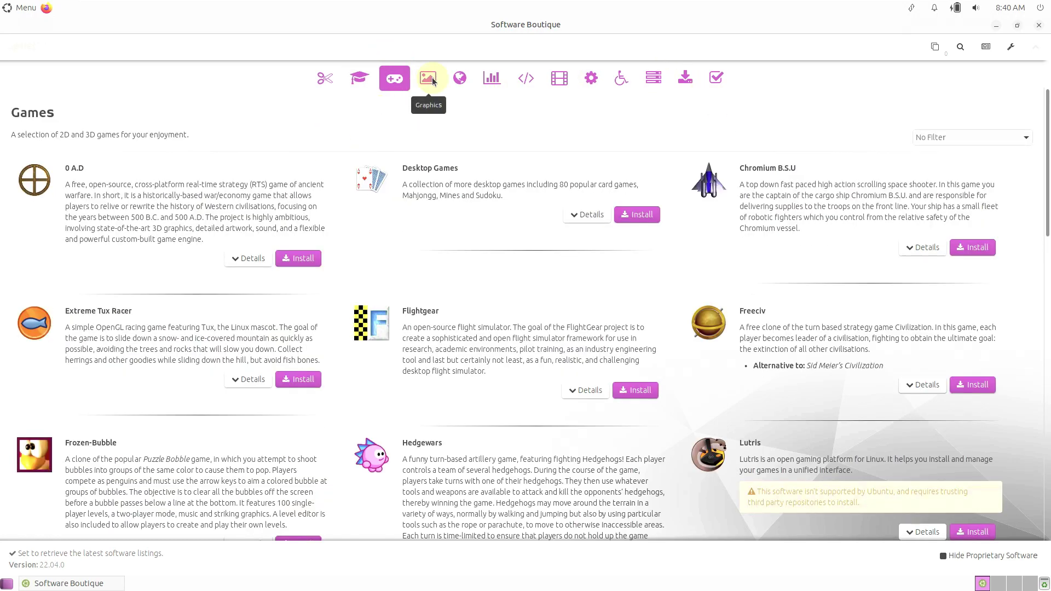
{"action": "left_click", "coordinate": [430, 79]}
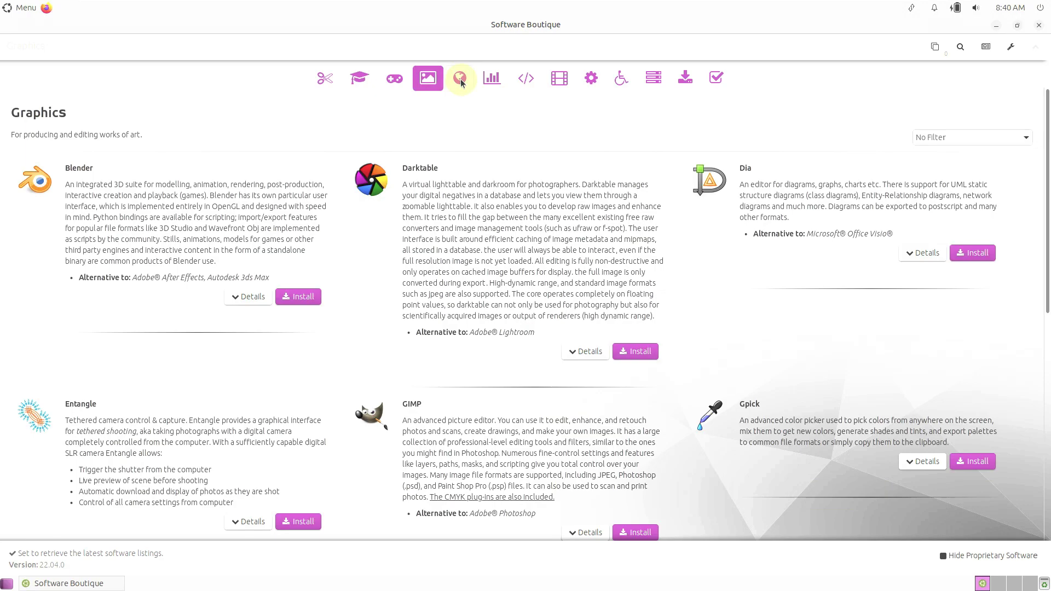
{"action": "left_click", "coordinate": [462, 82]}
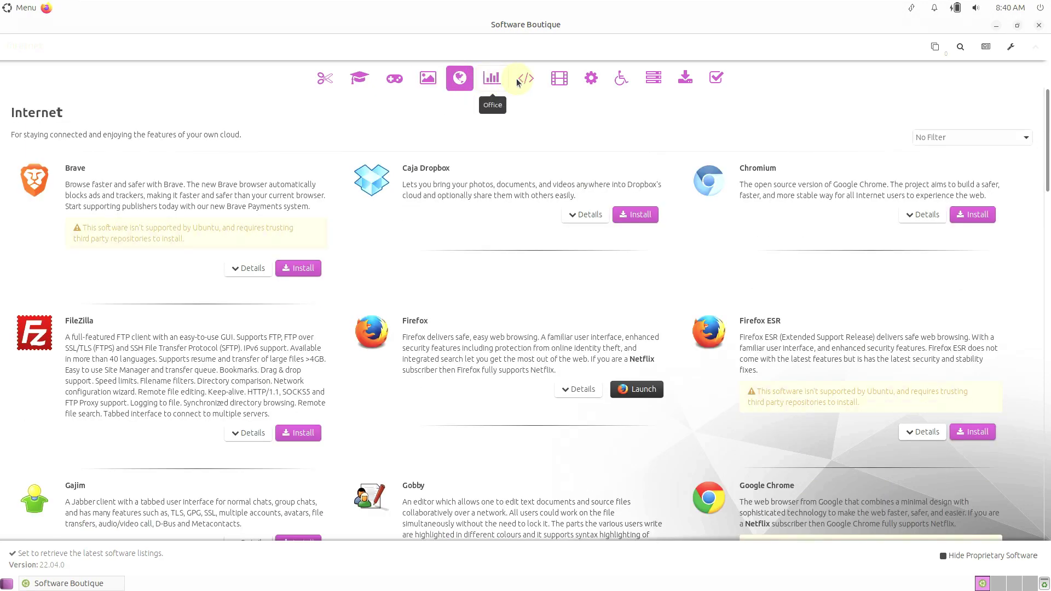
{"action": "left_click", "coordinate": [520, 81]}
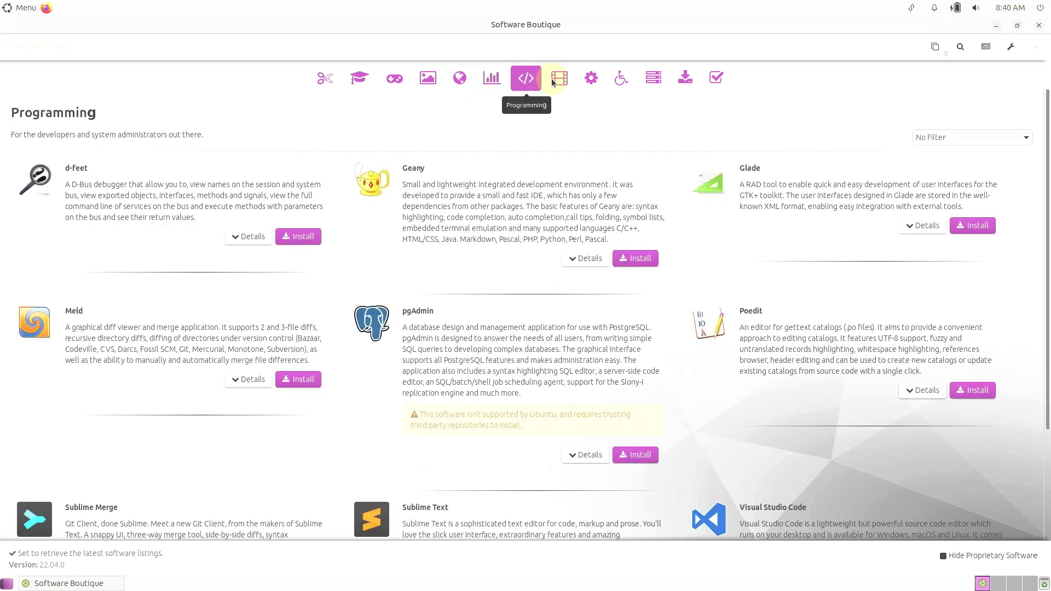
{"action": "left_click", "coordinate": [553, 80]}
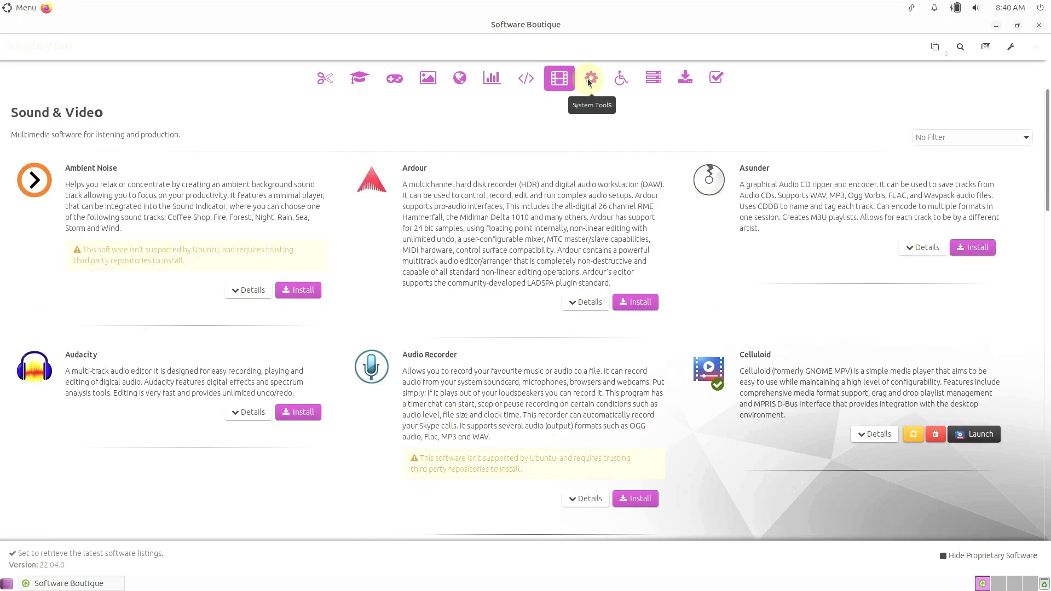
{"action": "left_click", "coordinate": [590, 81]}
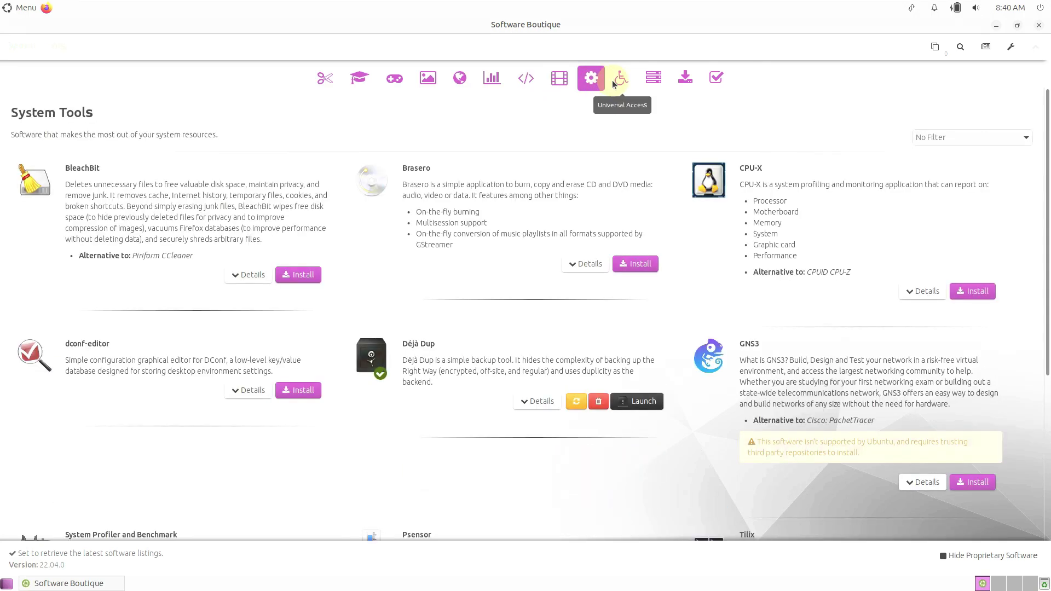
{"action": "left_click", "coordinate": [614, 83]}
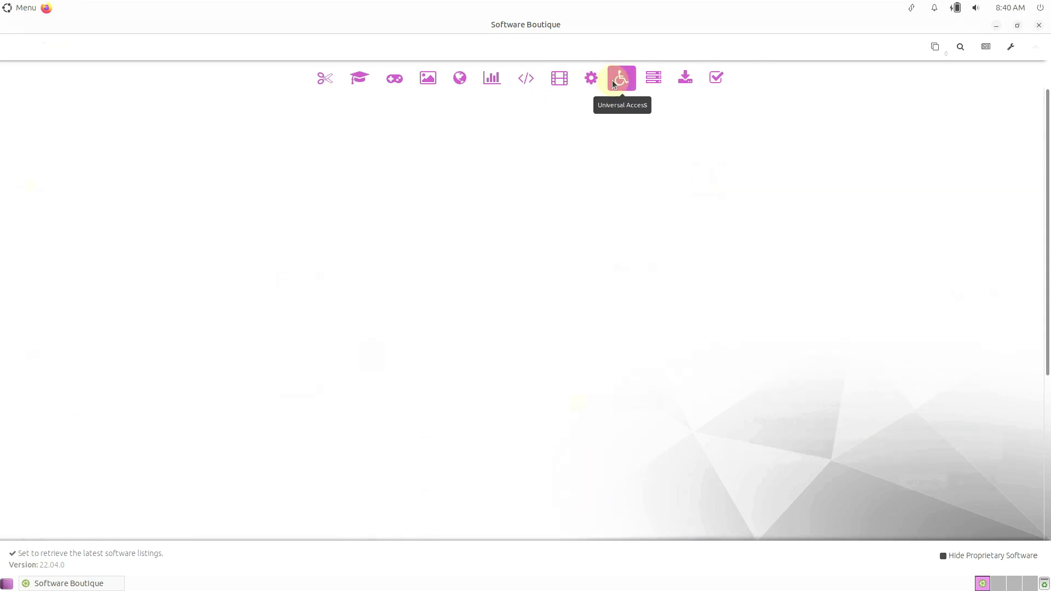
{"action": "left_click", "coordinate": [646, 80]}
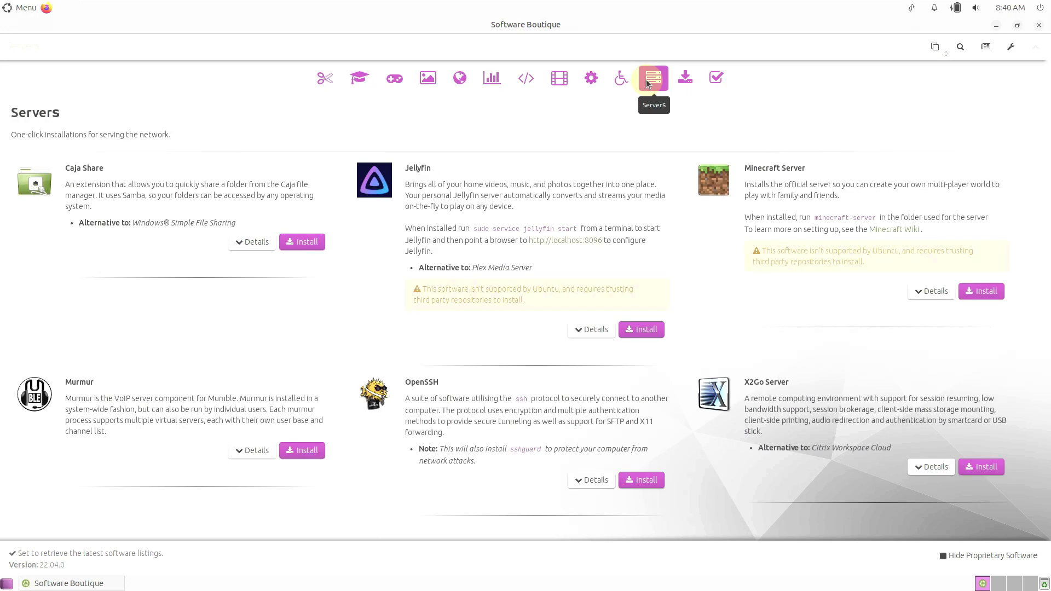
{"action": "left_click", "coordinate": [694, 79]}
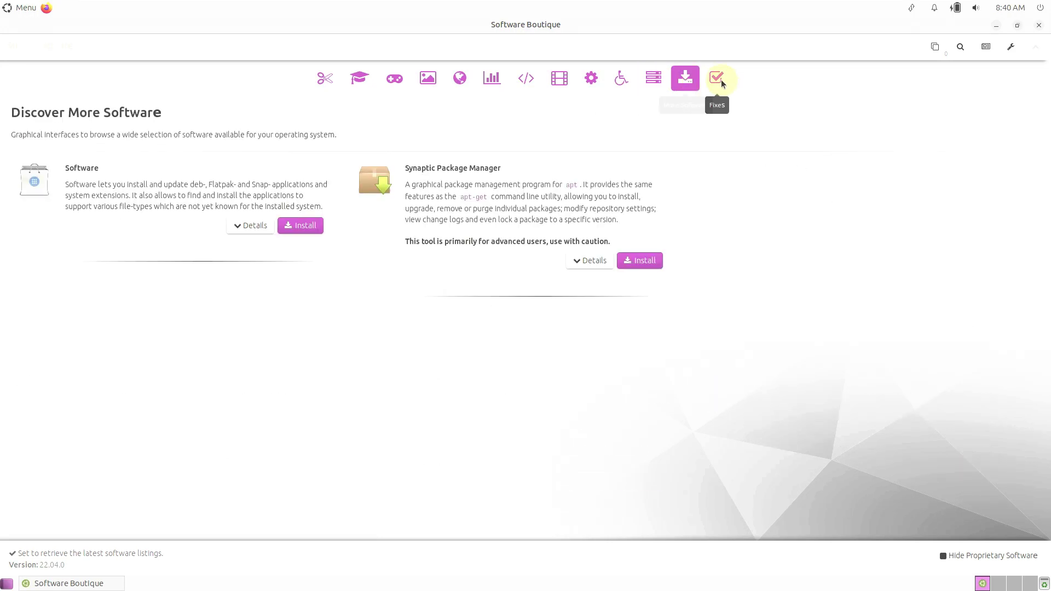
{"action": "left_click", "coordinate": [721, 80]}
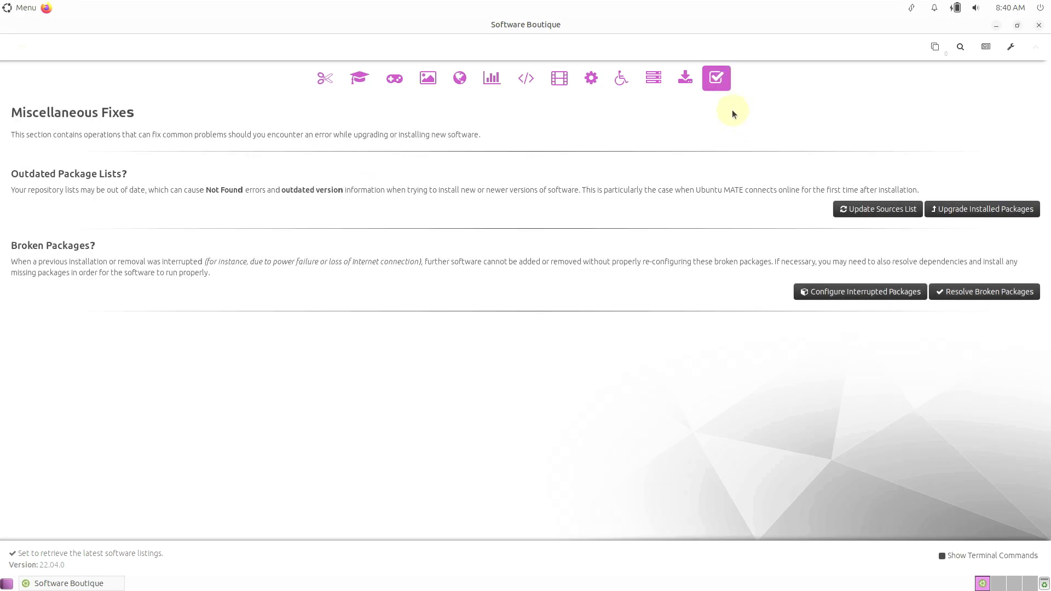
{"action": "left_click", "coordinate": [326, 78]}
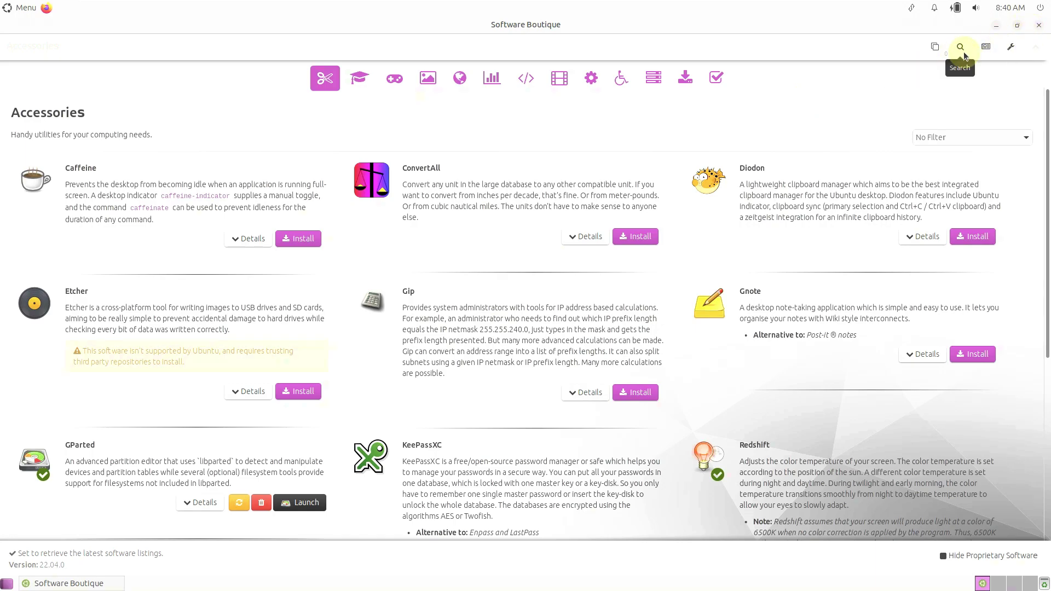
- Search Software Boutique for 'vlc' and expand the VLC result's details
{"action": "left_click", "coordinate": [964, 51]}
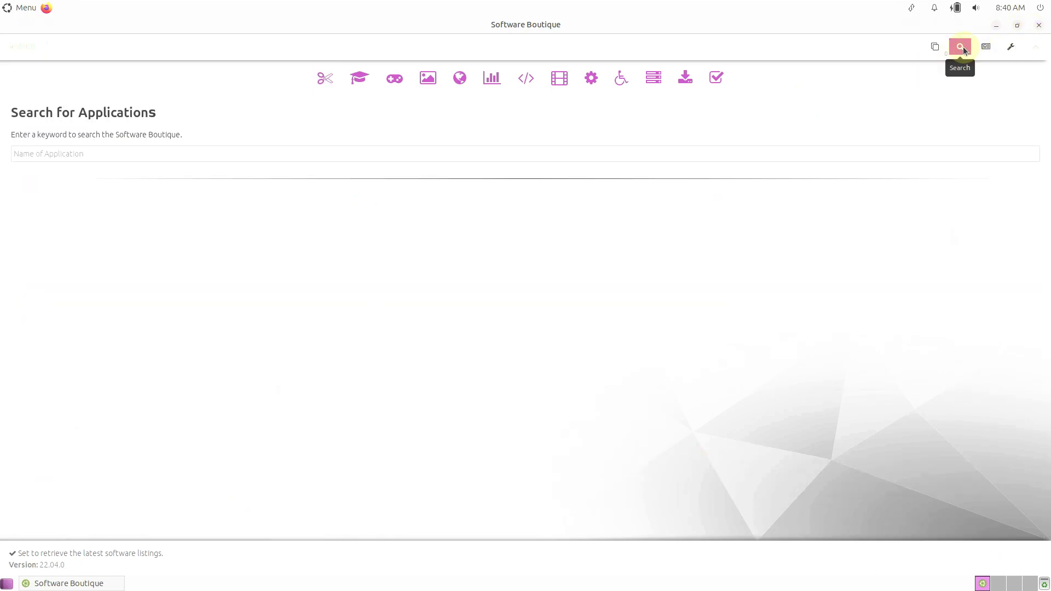
{"action": "left_click", "coordinate": [262, 153]}
{"action": "type", "text": "vlc"}
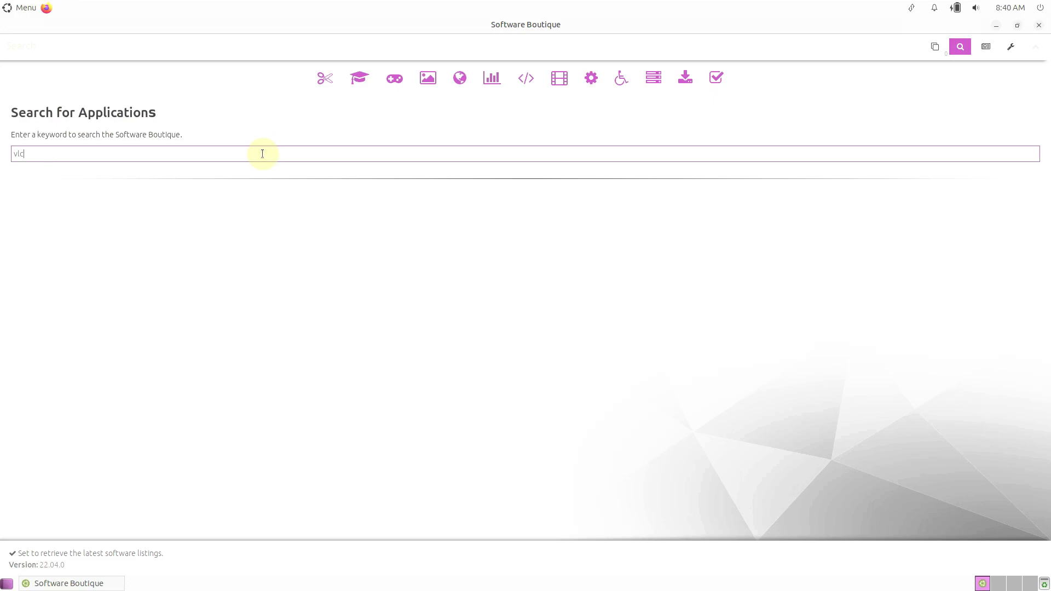
{"action": "key", "text": "Return"}
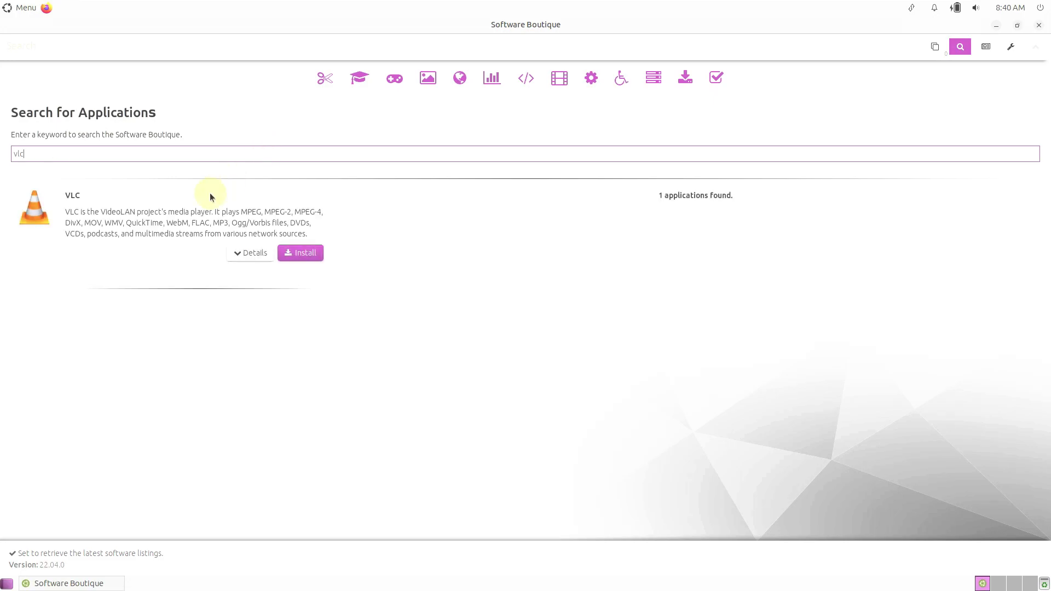
{"action": "left_click", "coordinate": [243, 255]}
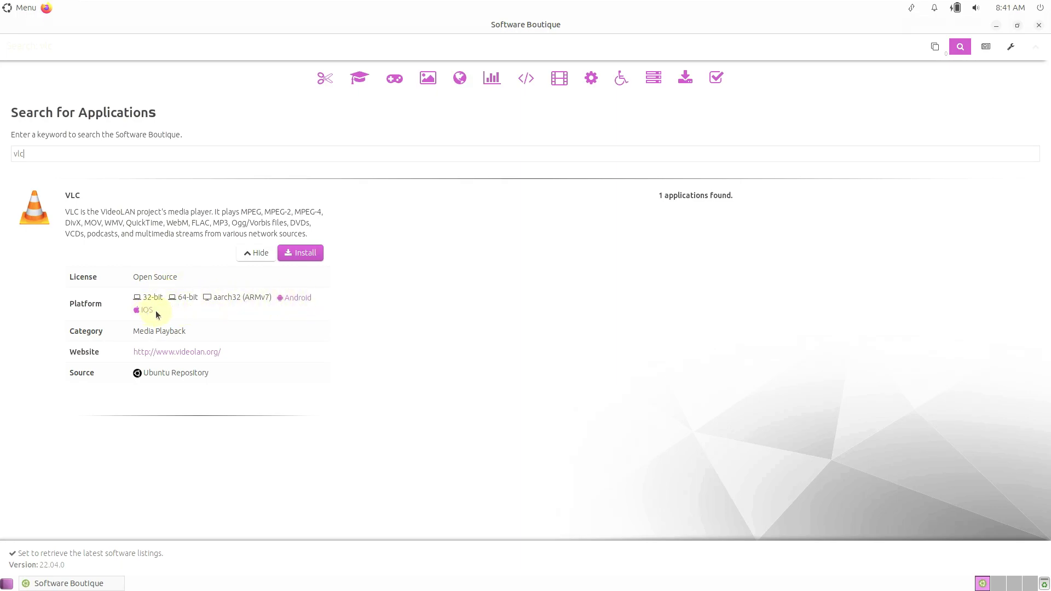
- Close Software Boutique and scroll the menu's All list down to the LibreOffice entries
{"action": "left_click", "coordinate": [1039, 26]}
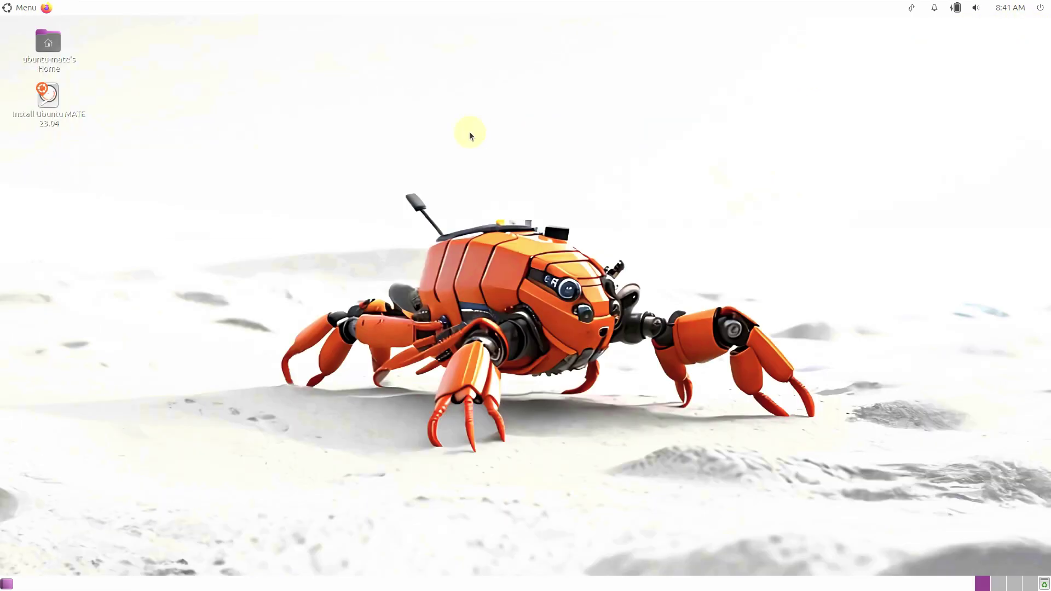
{"action": "left_click", "coordinate": [22, 7]}
{"action": "left_click", "coordinate": [34, 75]}
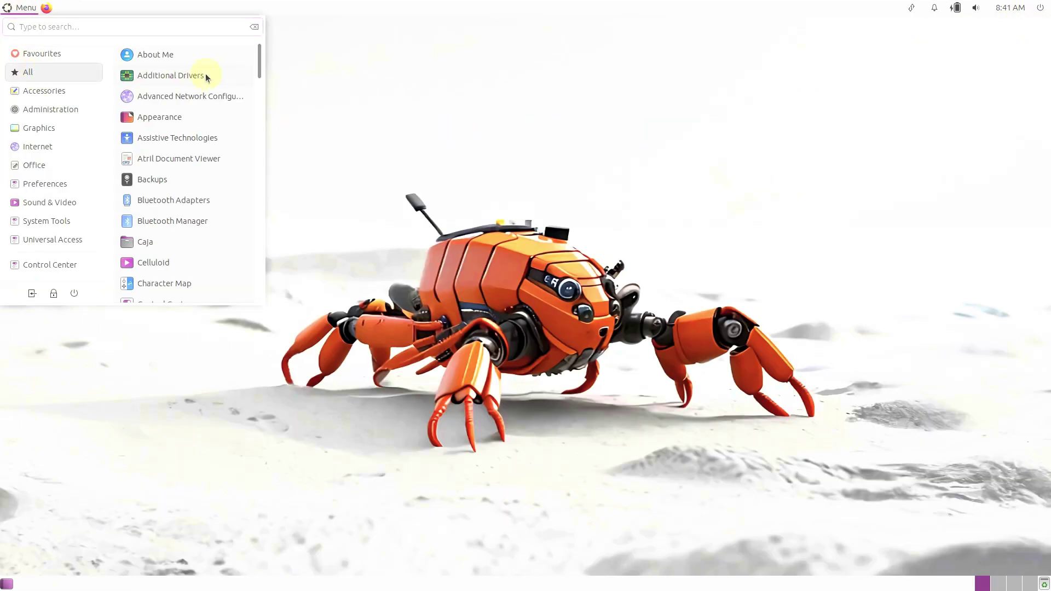
{"action": "left_click_drag", "start_coordinate": [261, 64], "coordinate": [258, 289]}
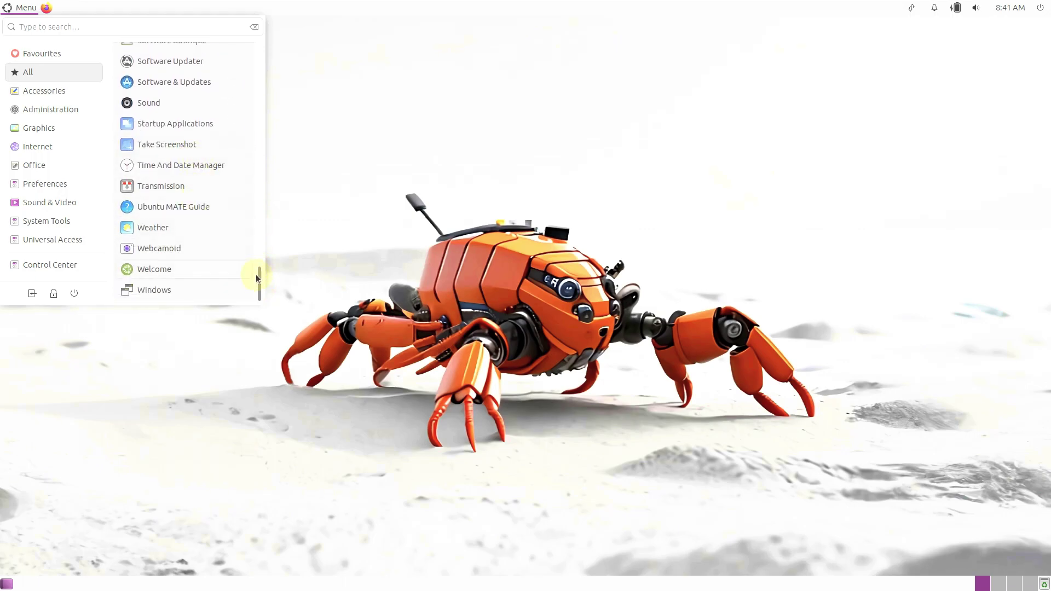
{"action": "left_click_drag", "start_coordinate": [259, 277], "coordinate": [261, 136]}
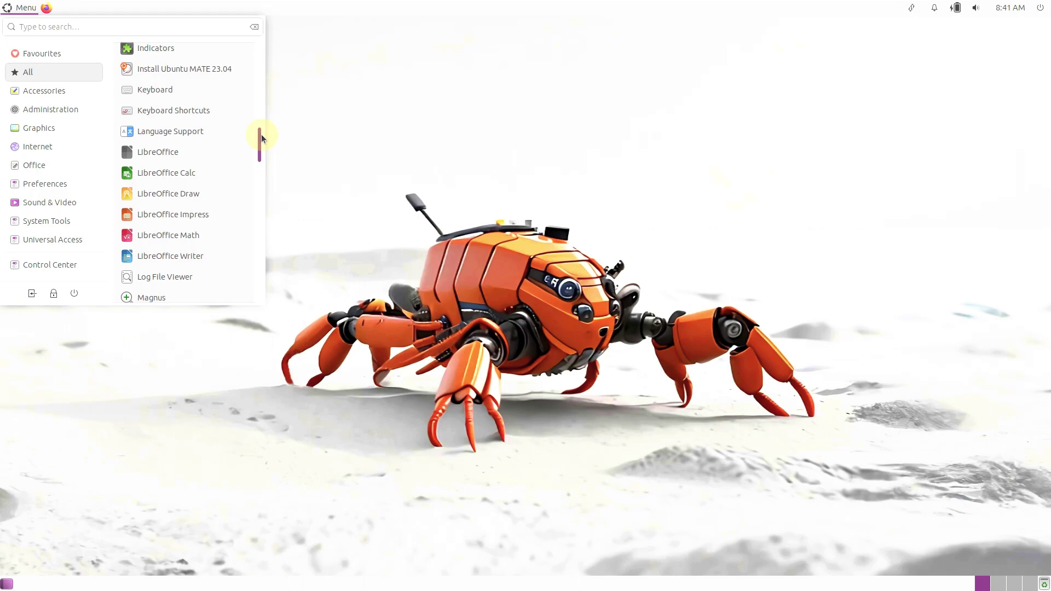
- Launch LibreOffice Calc, view its About box (version 7.5.2.1), then quit Calc
{"action": "left_click", "coordinate": [212, 167]}
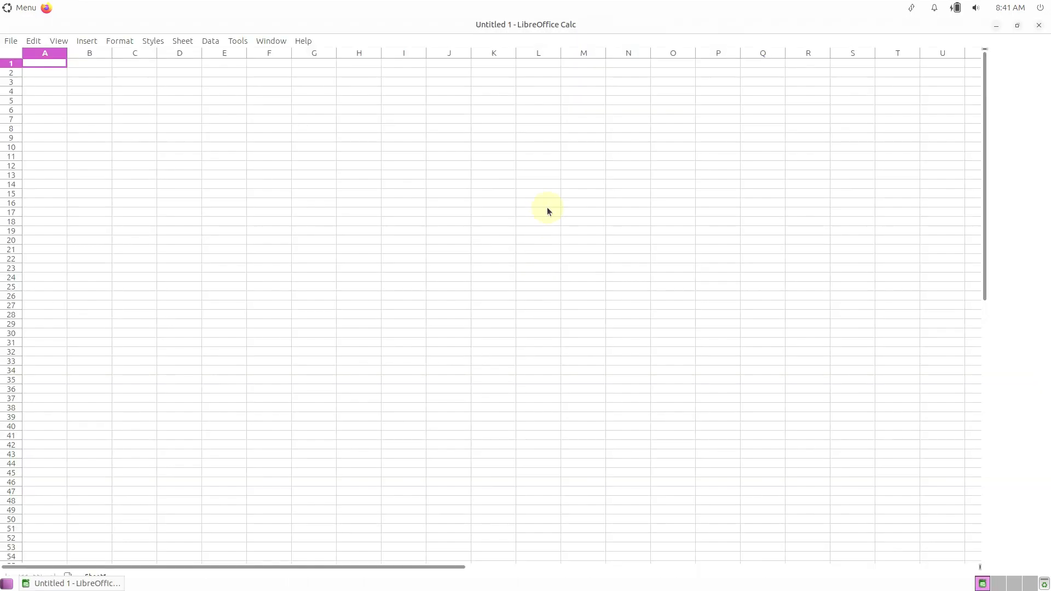
{"action": "left_click", "coordinate": [303, 41]}
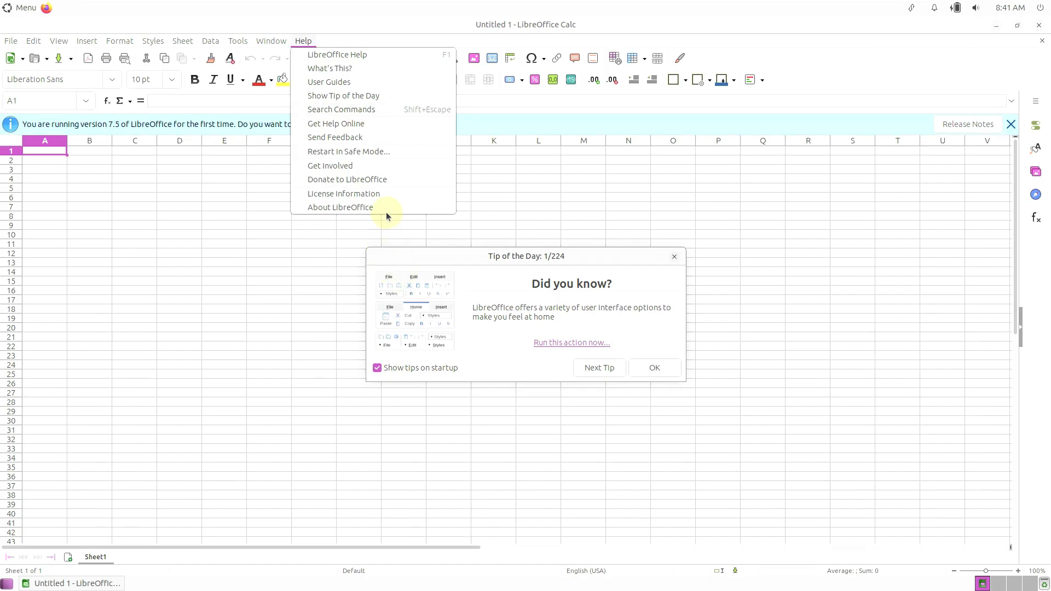
{"action": "left_click", "coordinate": [370, 205]}
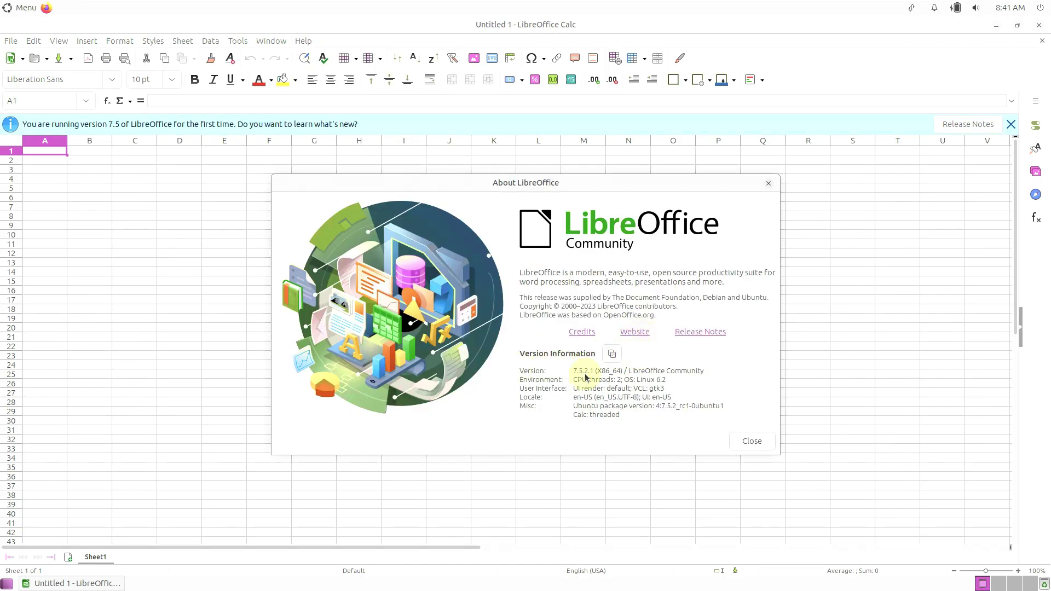
{"action": "left_click", "coordinate": [753, 441]}
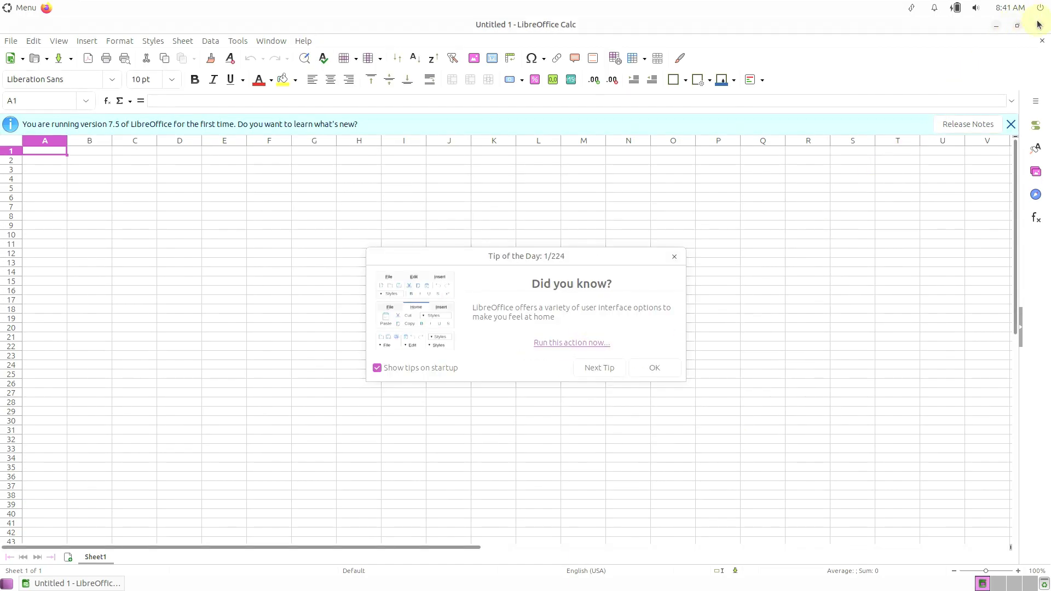
{"action": "left_click", "coordinate": [1038, 25]}
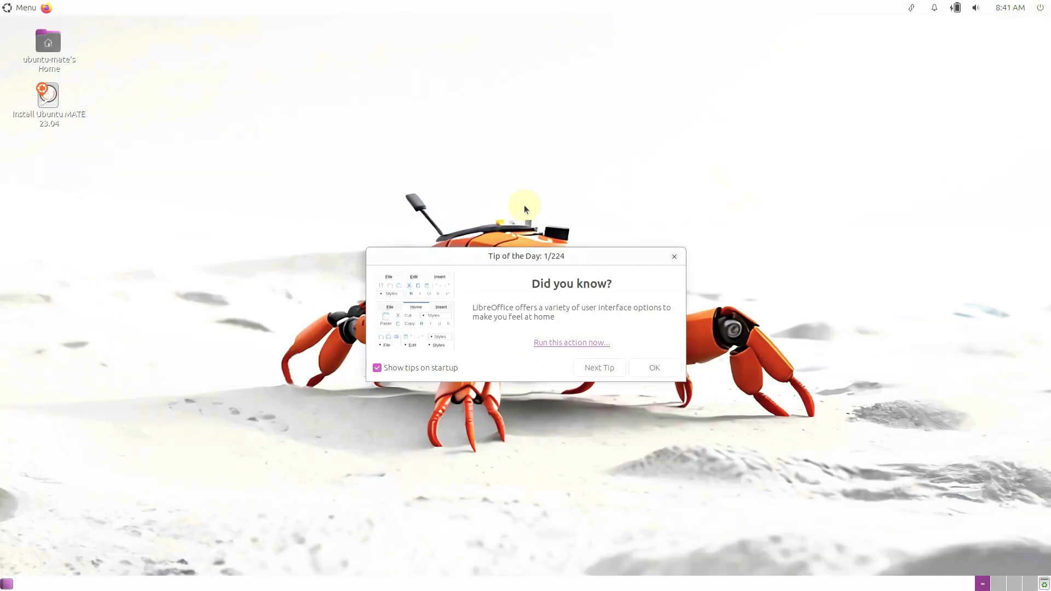
- Launch the Caja file manager from the menu's All list
{"action": "left_click", "coordinate": [25, 5]}
{"action": "left_click", "coordinate": [48, 72]}
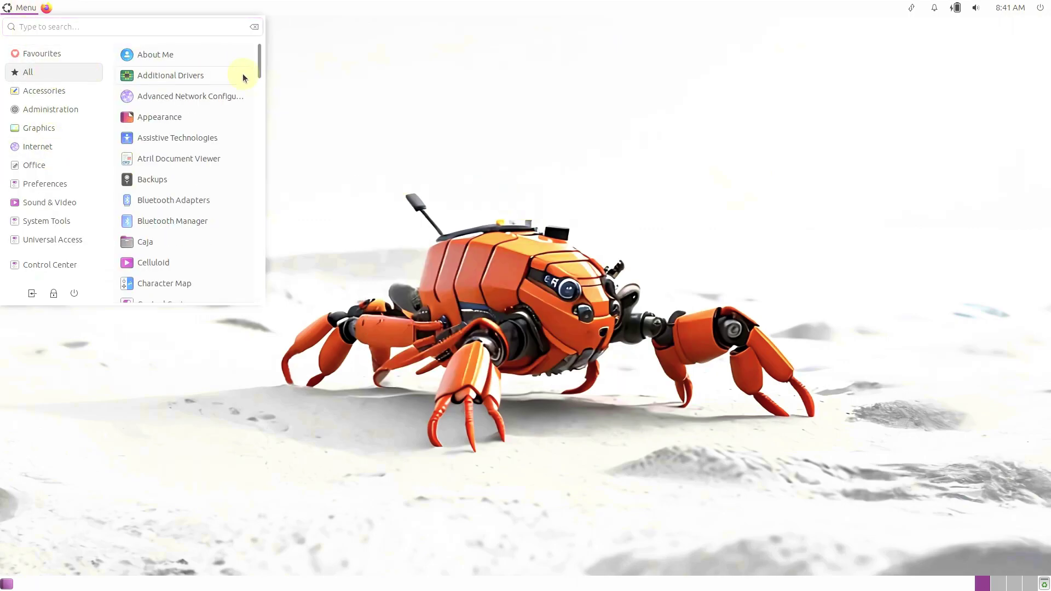
{"action": "scroll", "coordinate": [258, 68], "scroll_direction": "down", "scroll_amount": 4}
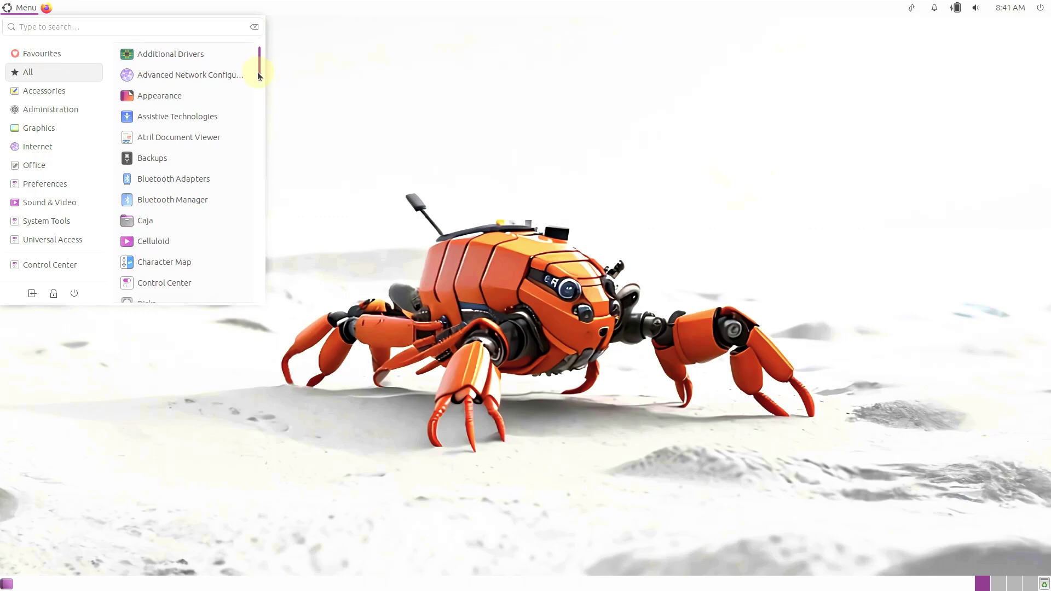
{"action": "left_click", "coordinate": [162, 154]}
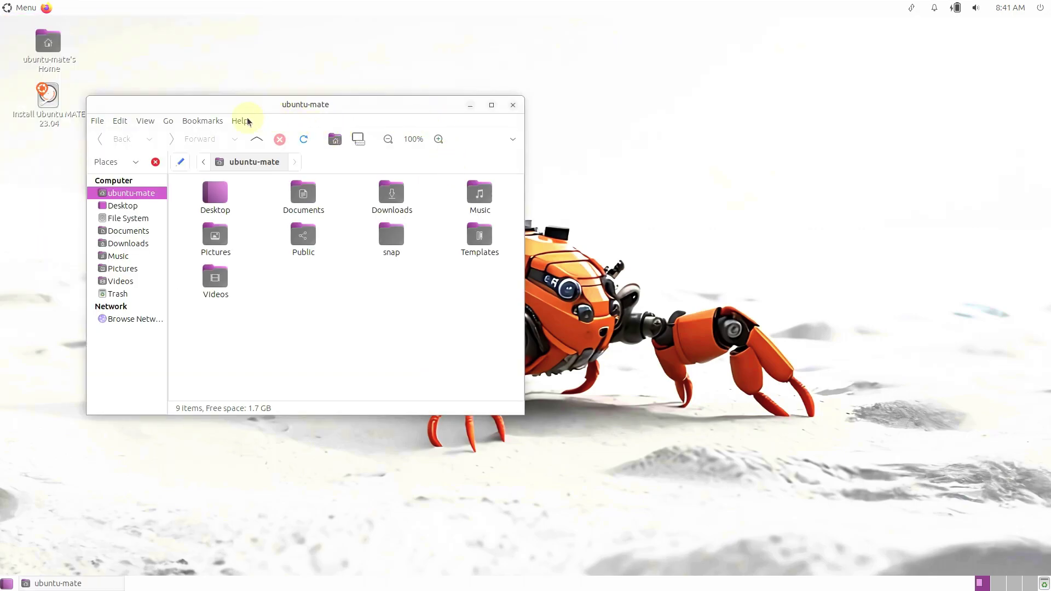
- Check Caja's About box (version 1.26.1), then close it and the Caja window
{"action": "left_click", "coordinate": [239, 121]}
{"action": "left_click", "coordinate": [255, 147]}
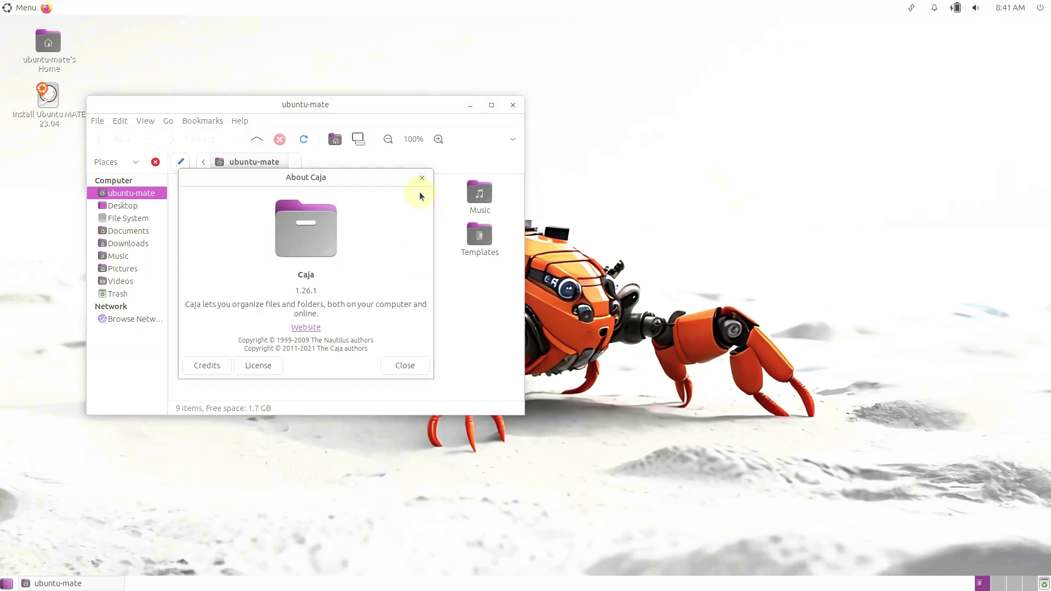
{"action": "left_click", "coordinate": [422, 178]}
{"action": "left_click", "coordinate": [513, 104]}
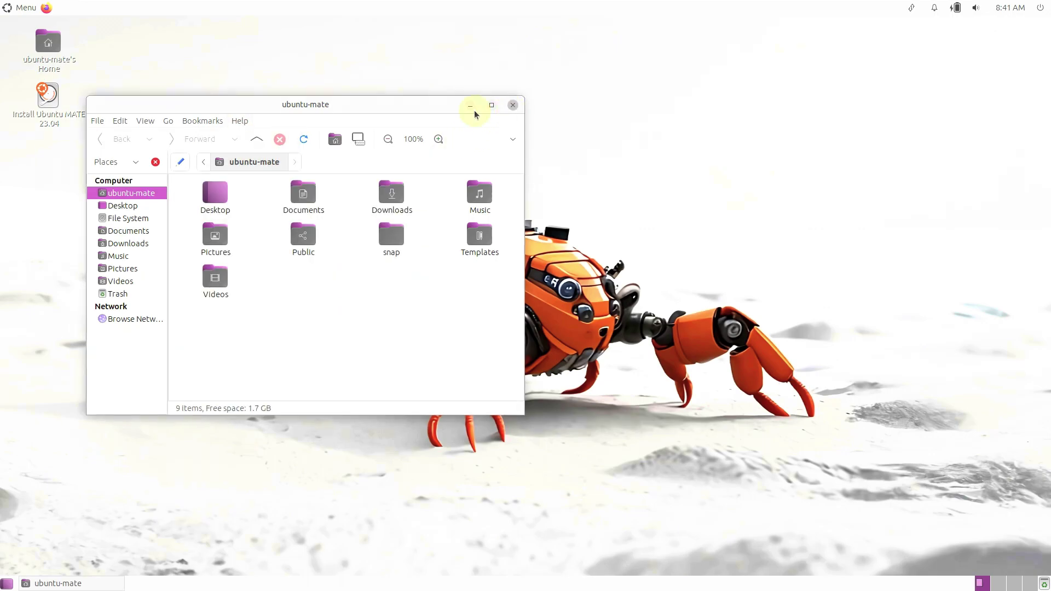
- Launch GDebi Package Installer from the menu's System Tools category
{"action": "left_click", "coordinate": [61, 242]}
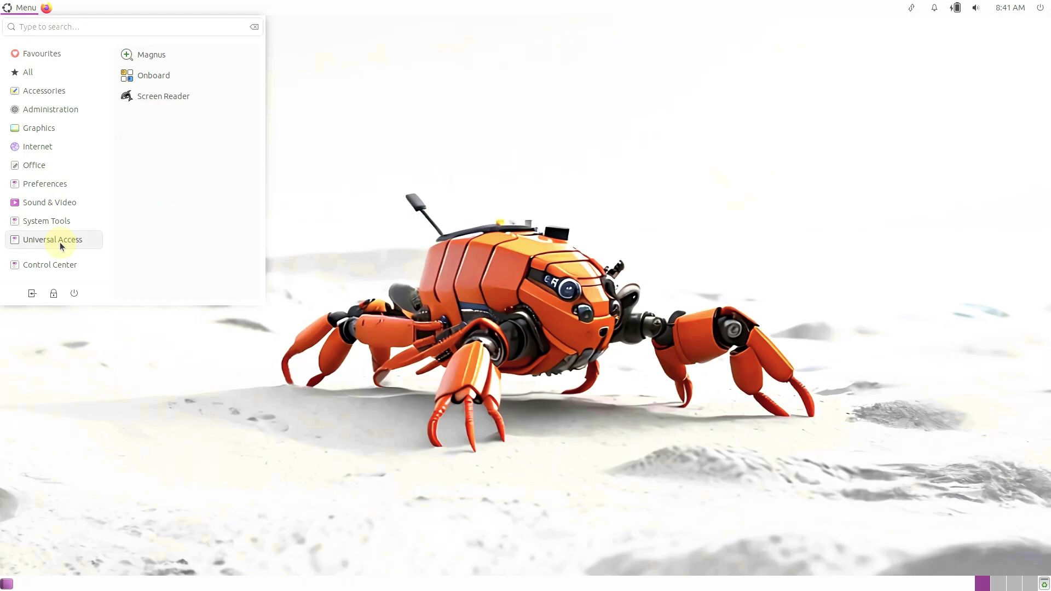
{"action": "left_click", "coordinate": [60, 225]}
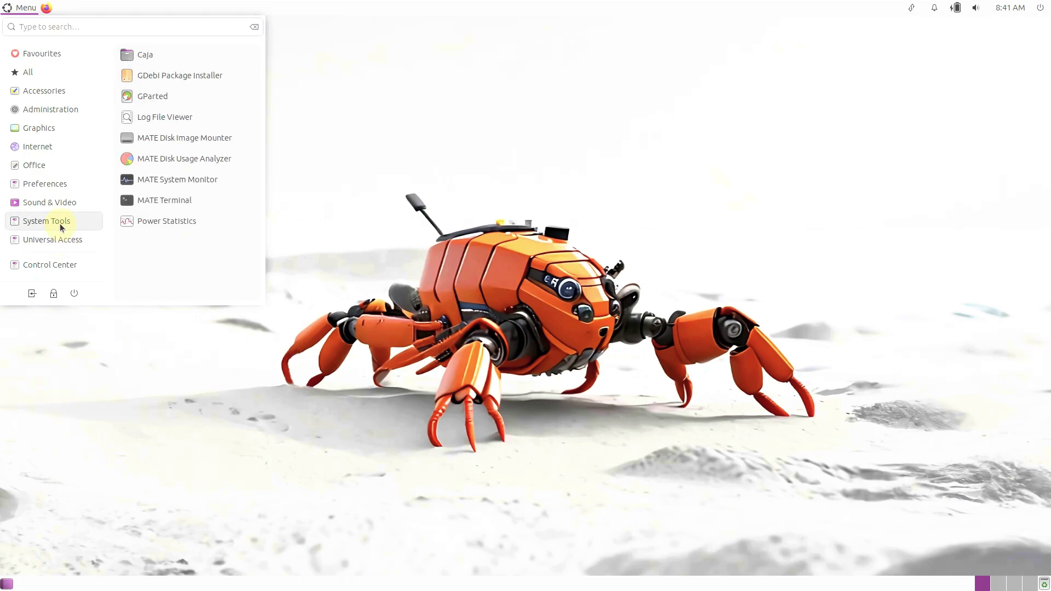
{"action": "left_click", "coordinate": [201, 80]}
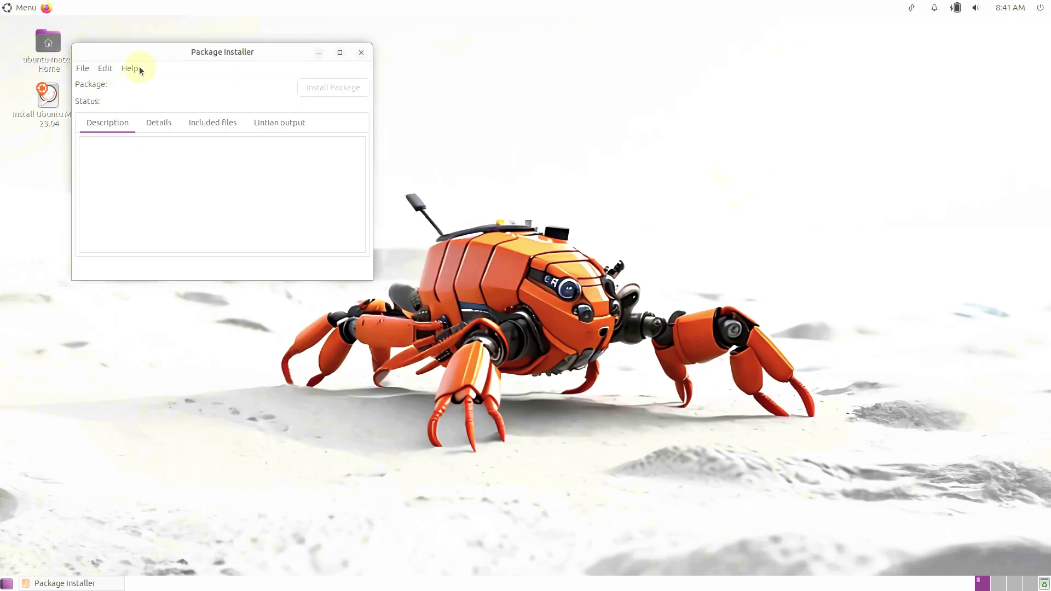
- View GDebi's About box, highlighting version 0.9.5.7, then close it
{"action": "left_click", "coordinate": [130, 68]}
{"action": "left_click", "coordinate": [138, 80]}
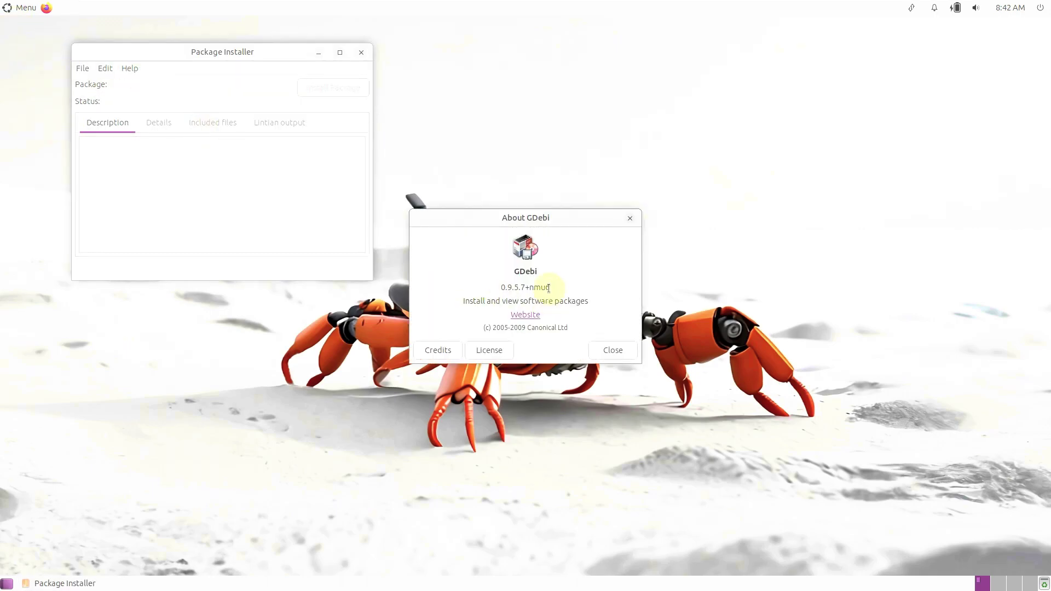
{"action": "left_click_drag", "start_coordinate": [548, 288], "coordinate": [465, 283]}
{"action": "left_click", "coordinate": [608, 352]}
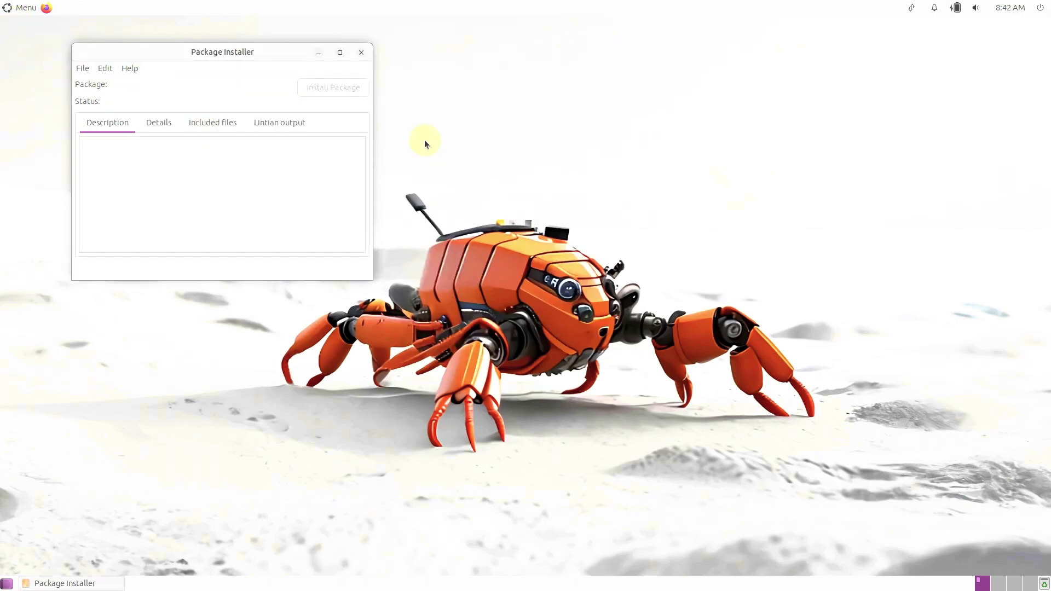
- Close GDebi Package Installer, then open and close the application menu
{"action": "left_click", "coordinate": [361, 53]}
{"action": "left_click", "coordinate": [29, 7]}
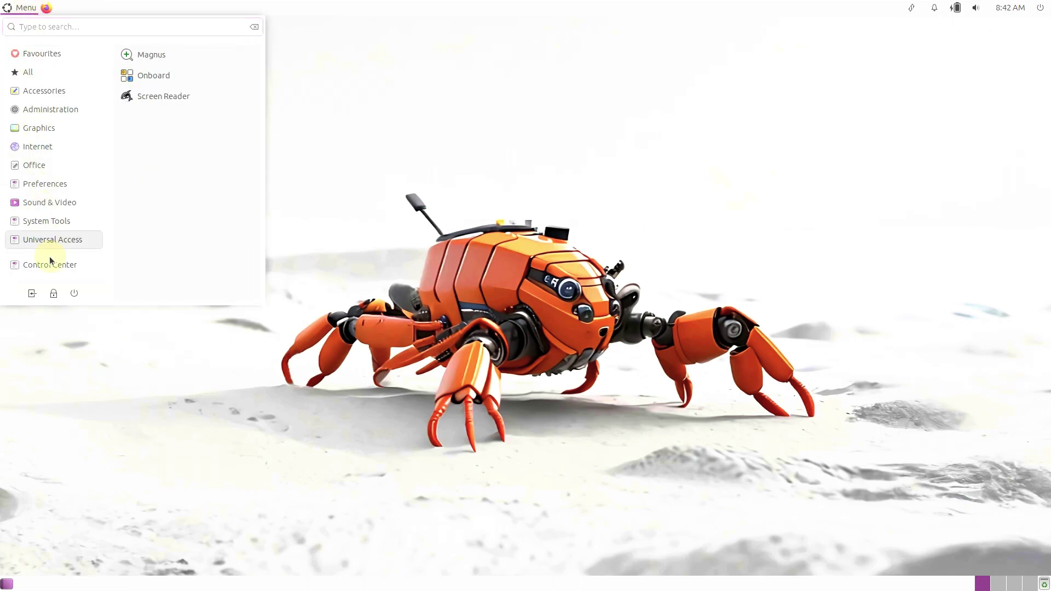
{"action": "left_click", "coordinate": [49, 264]}
- Reopen and dismiss the application menu four more times, ending on the bare desktop
{"action": "left_click", "coordinate": [25, 8]}
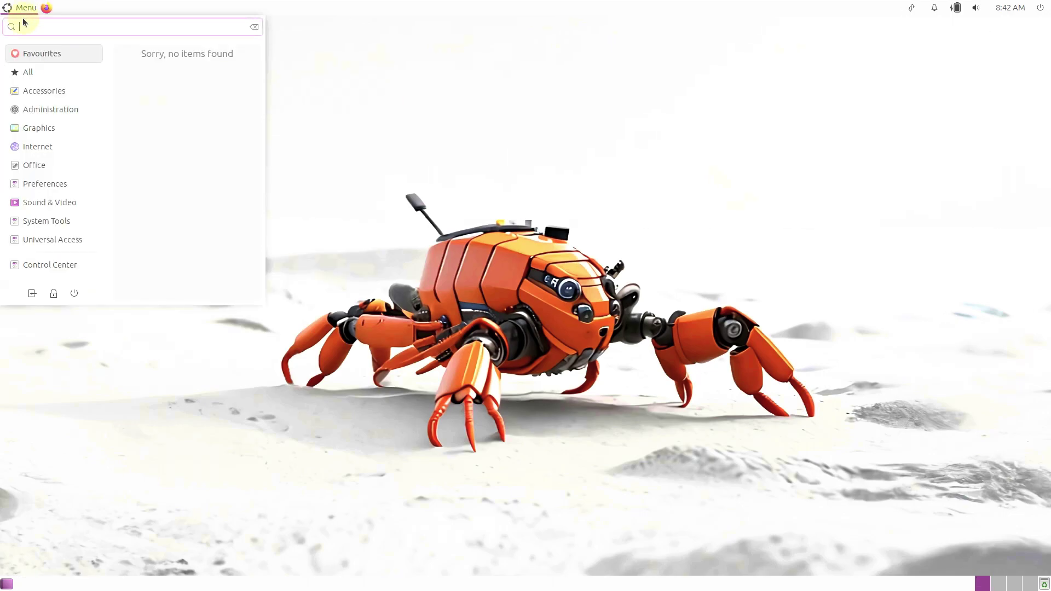
{"action": "mouse_move", "coordinate": [52, 238]}
{"action": "key", "text": "Escape"}
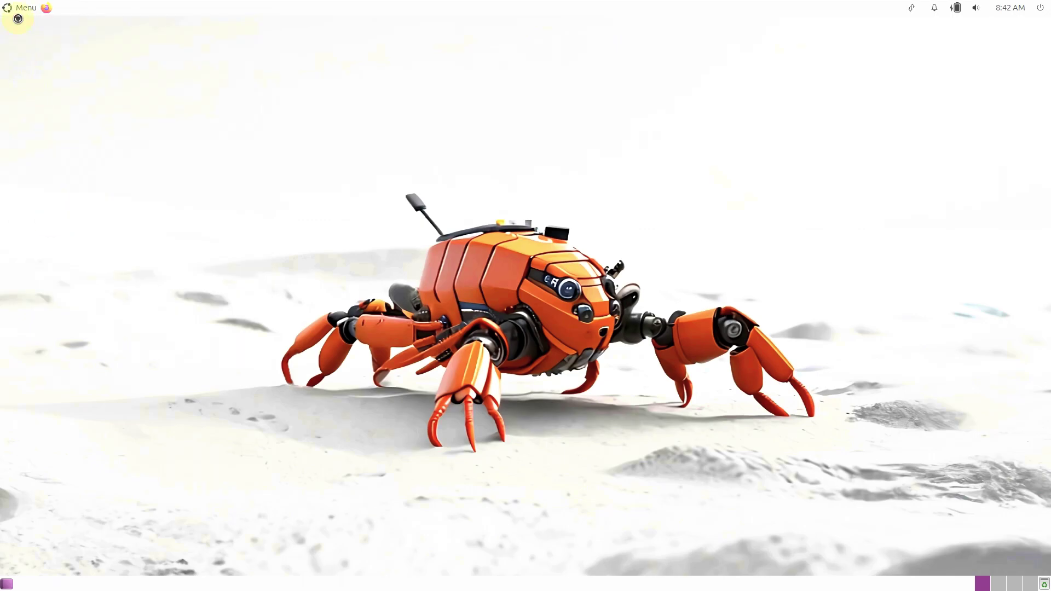
{"action": "left_click", "coordinate": [18, 13]}
{"action": "key", "text": "Escape"}
{"action": "left_click", "coordinate": [30, 4]}
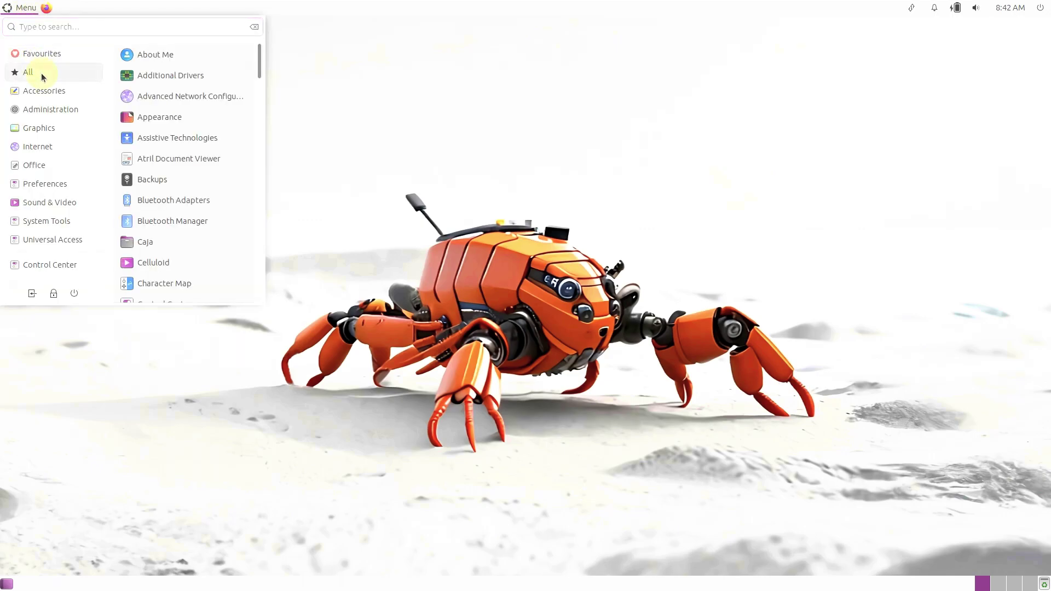
{"action": "key", "text": "Escape"}
{"action": "left_click", "coordinate": [32, 6]}
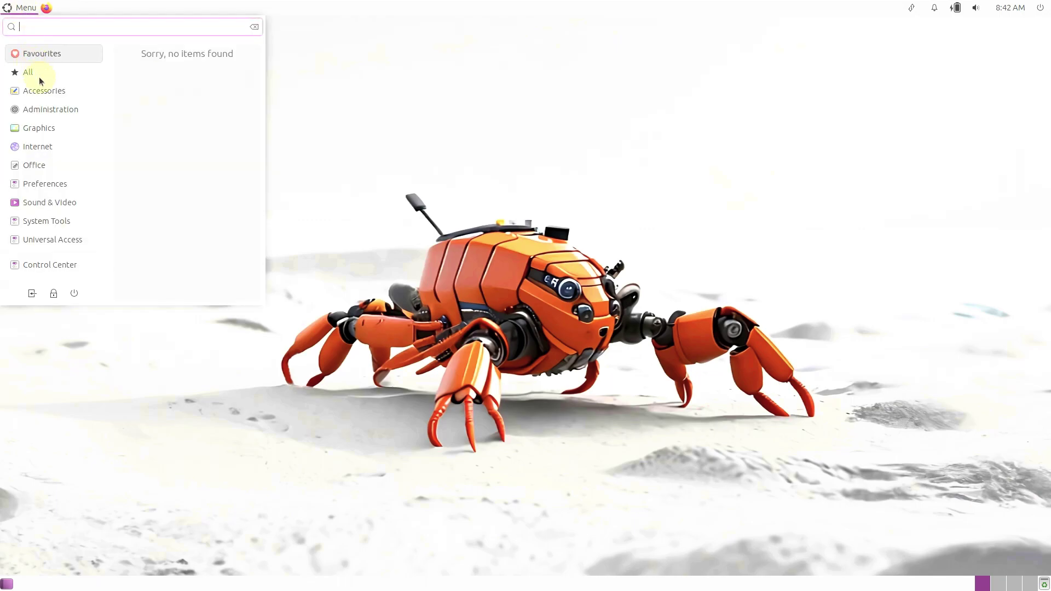
{"action": "key", "text": "Escape"}
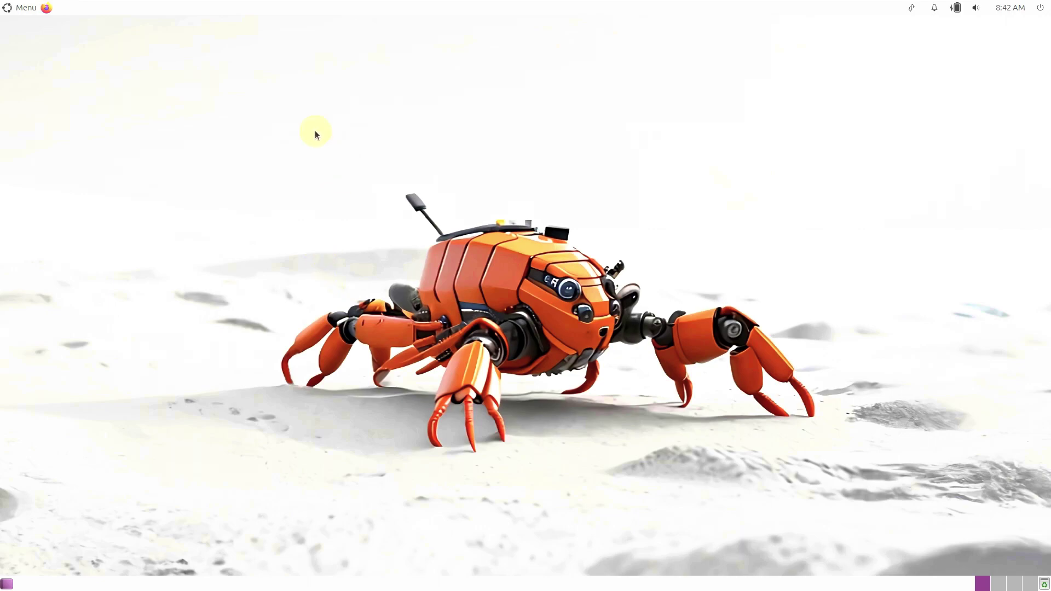
- Launch Firefox, dismiss the restore-tabs notice and open a new tab
{"action": "left_click", "coordinate": [45, 8]}
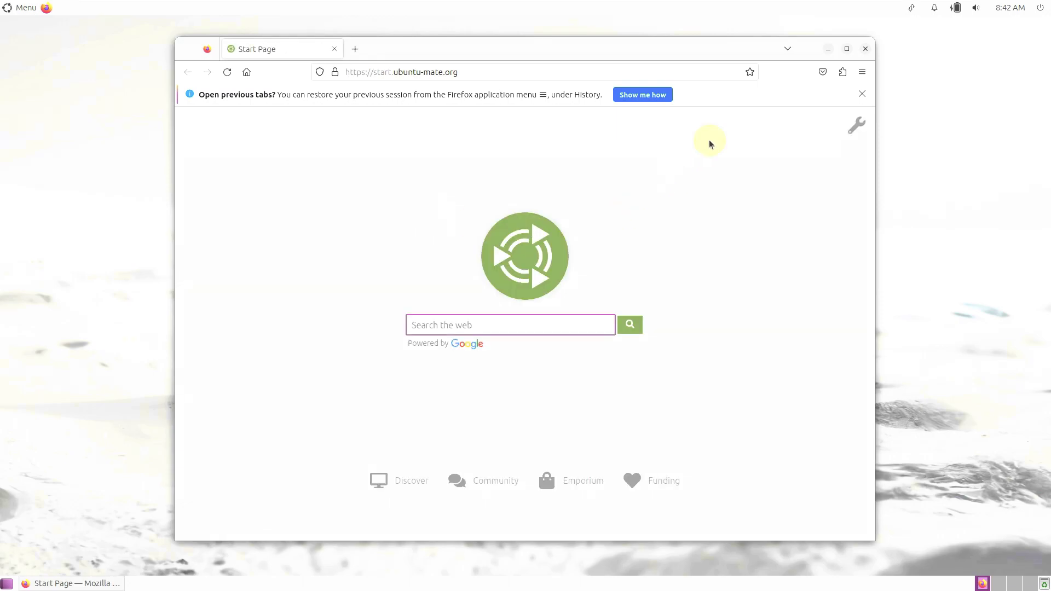
{"action": "left_click", "coordinate": [861, 95]}
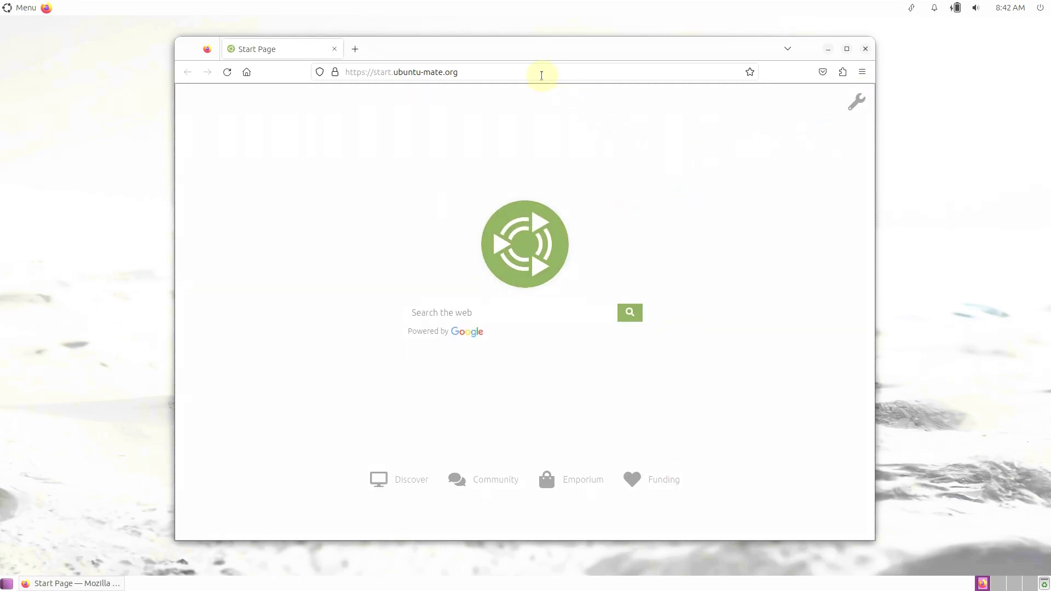
{"action": "left_click", "coordinate": [356, 49]}
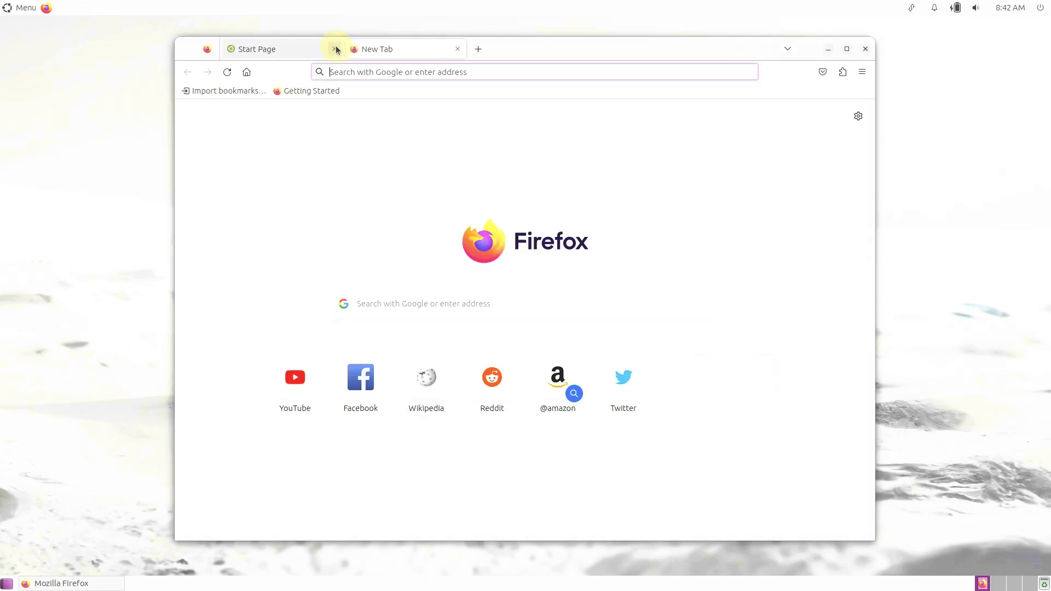
- Enter youtube.com/9to5linux in the address bar to load the channel
{"action": "left_click", "coordinate": [368, 71]}
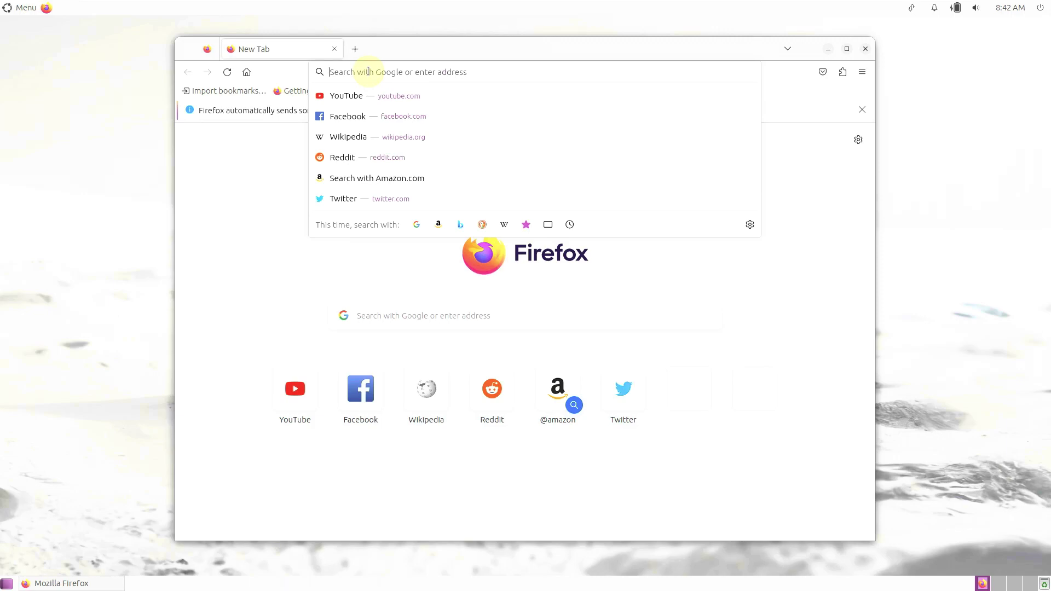
{"action": "type", "text": "yo"}
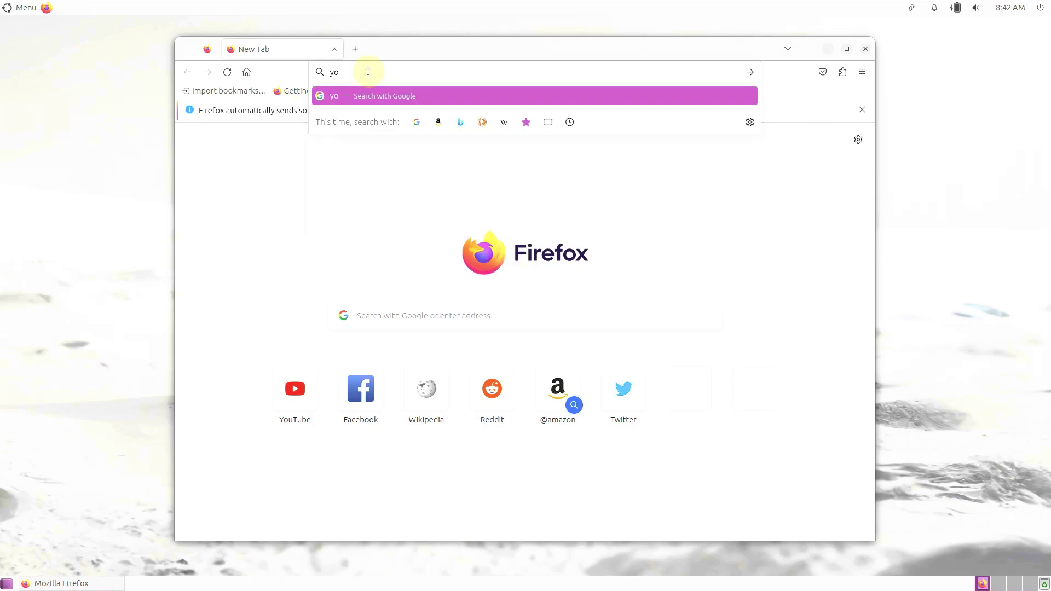
{"action": "type", "text": "utube.co"}
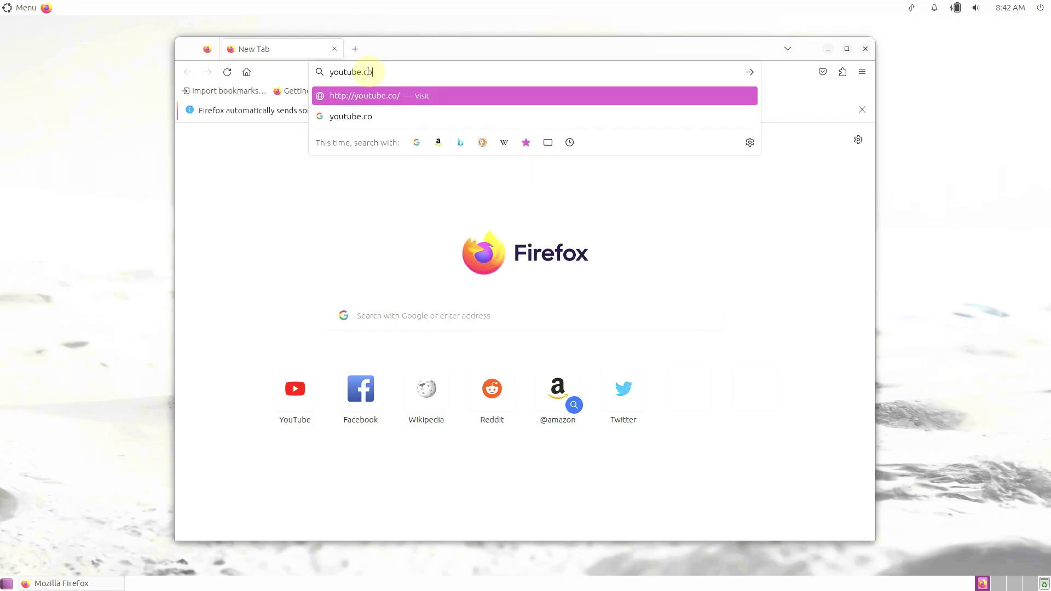
{"action": "type", "text": "m/9t"}
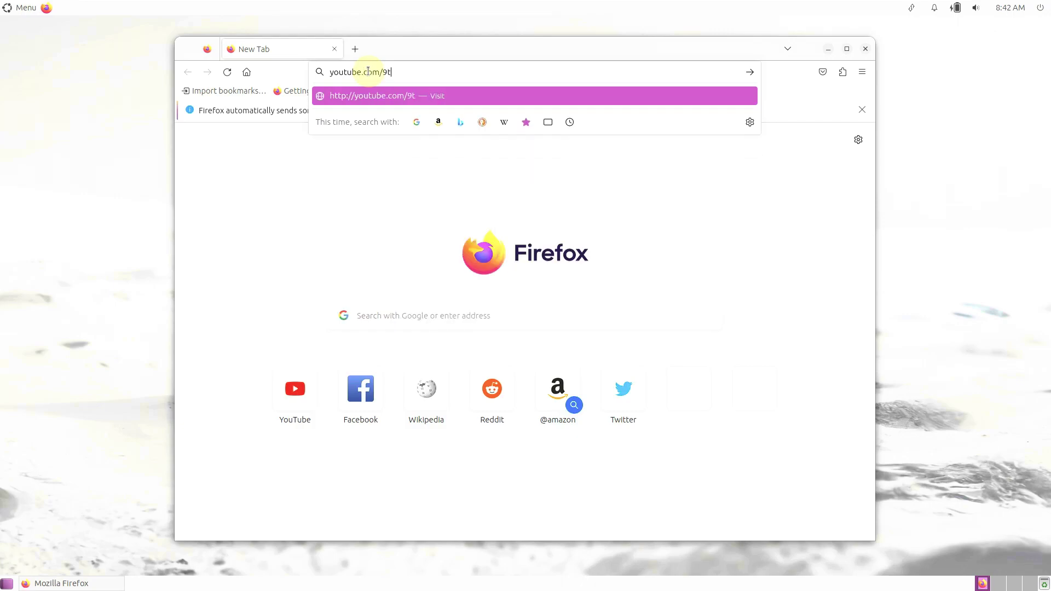
{"action": "type", "text": "o5linux"}
{"action": "key", "text": "Return"}
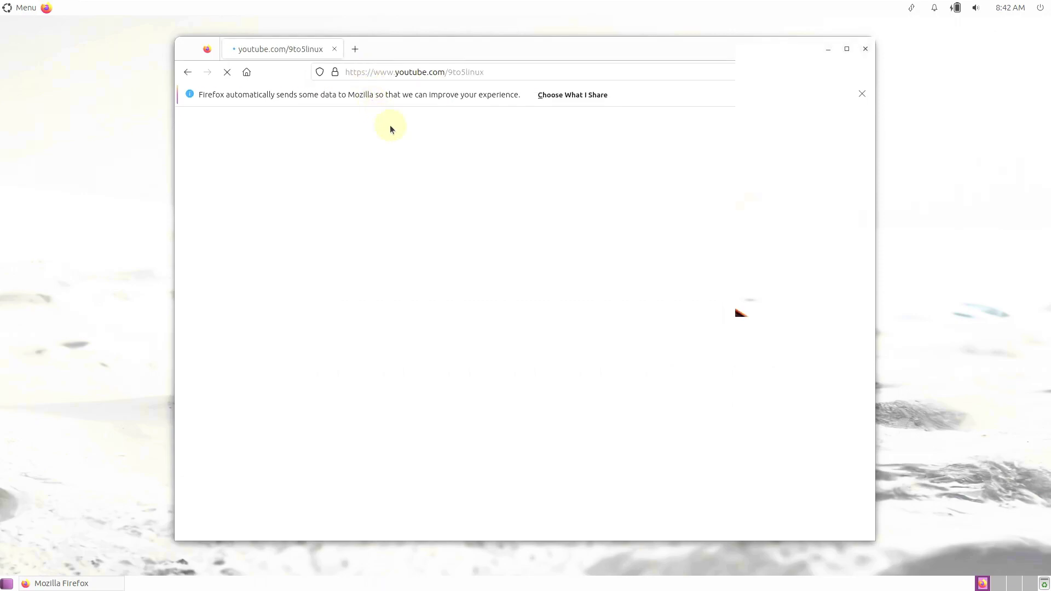
- Dismiss Firefox's data-sharing notice and briefly select the end of the page address
{"action": "left_click", "coordinate": [862, 96]}
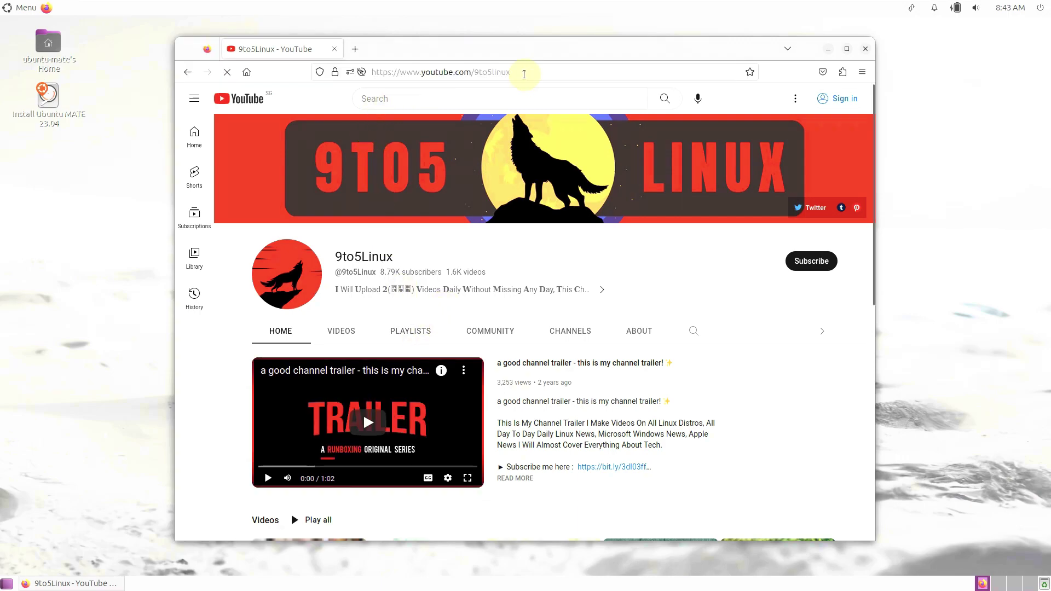
{"action": "left_click_drag", "start_coordinate": [525, 75], "coordinate": [423, 73]}
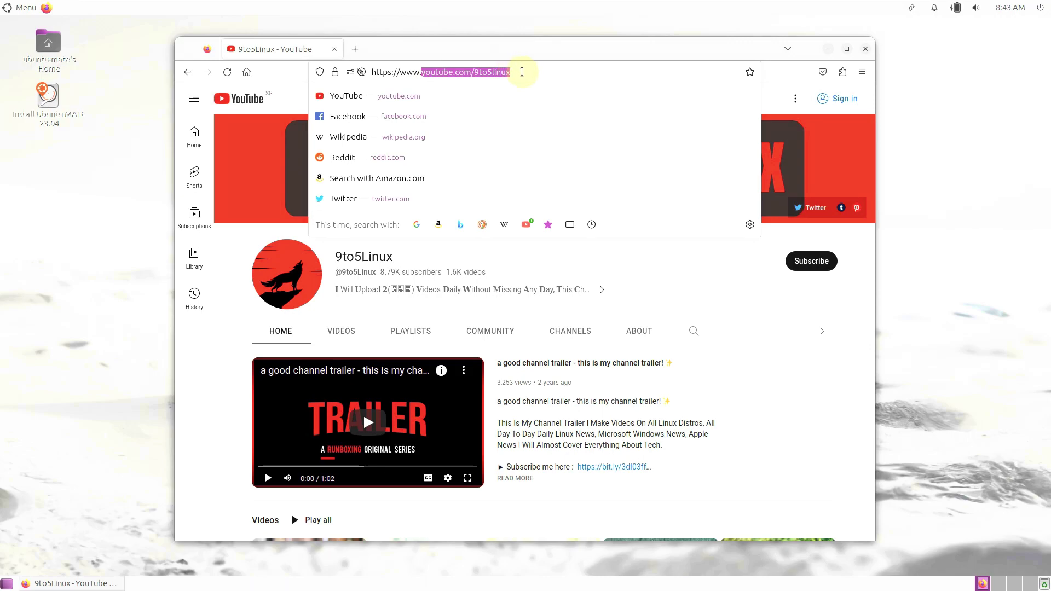
{"action": "left_click", "coordinate": [682, 266]}
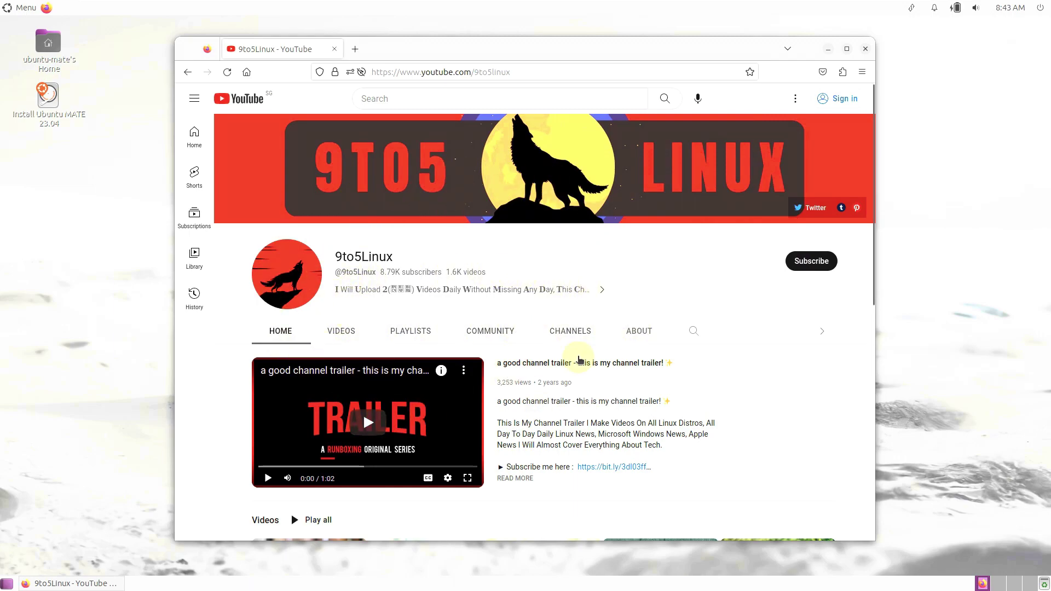
{"action": "left_click", "coordinate": [412, 335]}
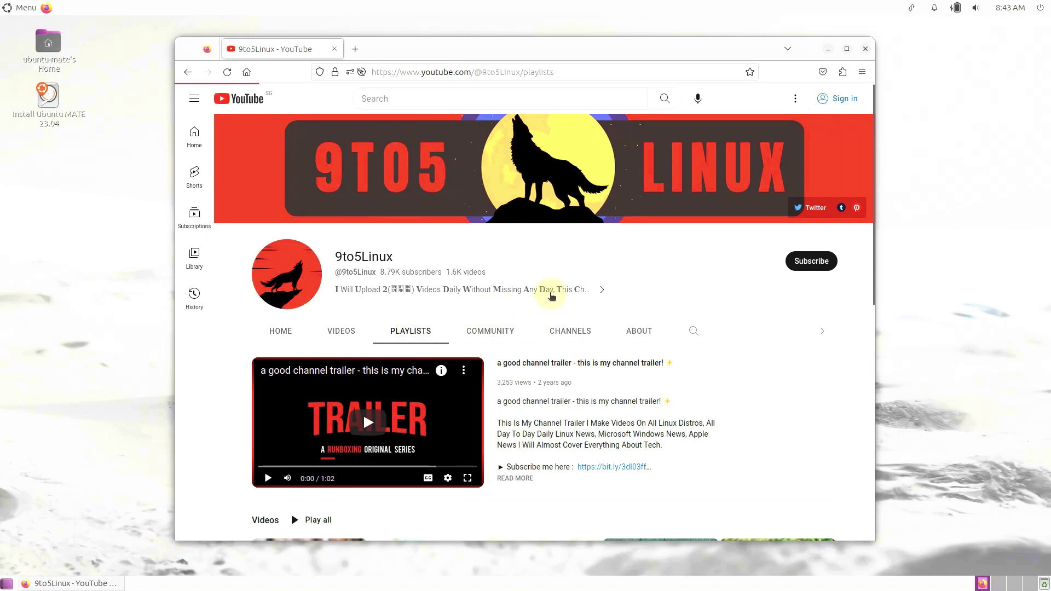
{"action": "scroll", "coordinate": [672, 242], "scroll_direction": "down", "scroll_amount": 3}
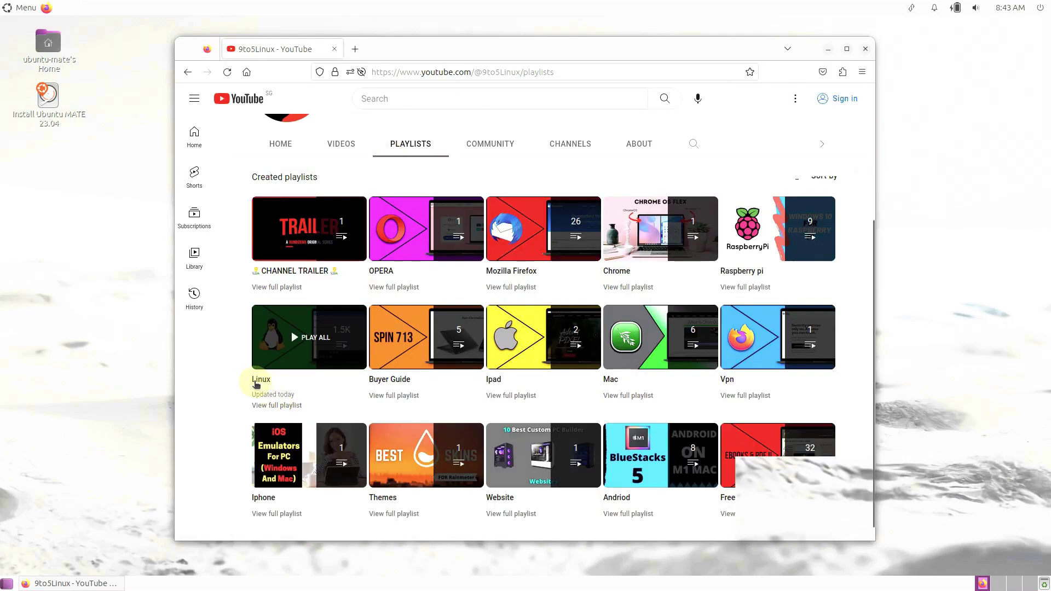
{"action": "left_click", "coordinate": [278, 406]}
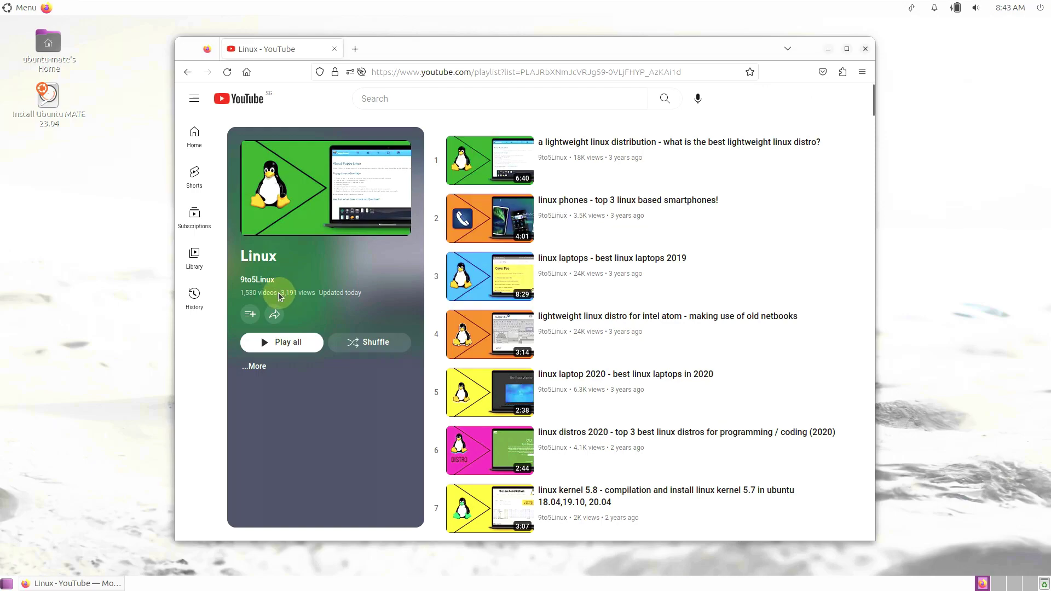
{"action": "left_click_drag", "start_coordinate": [280, 297], "coordinate": [238, 295]}
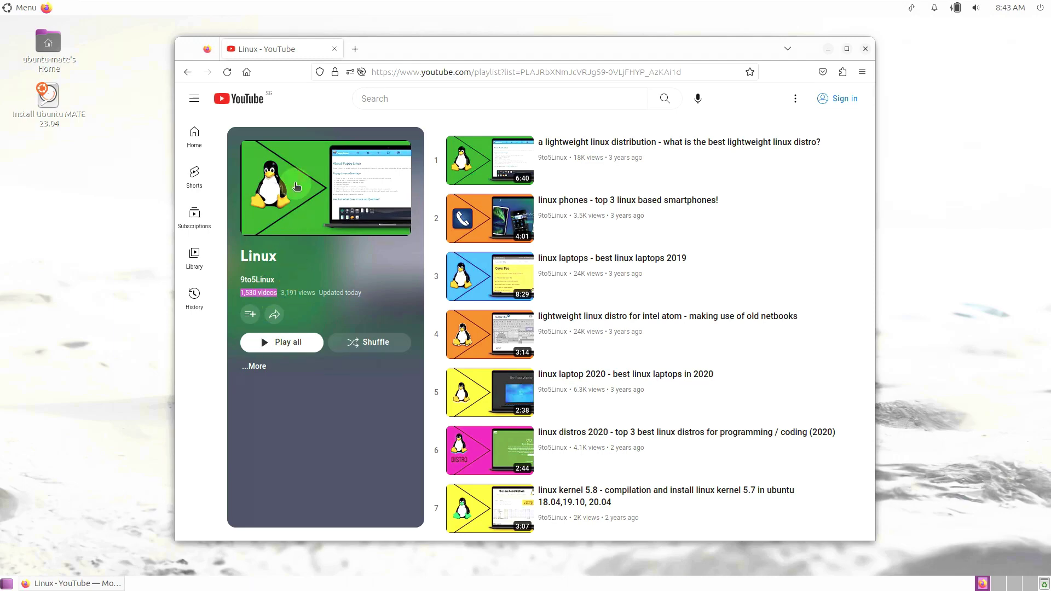
{"action": "left_click", "coordinate": [187, 71]}
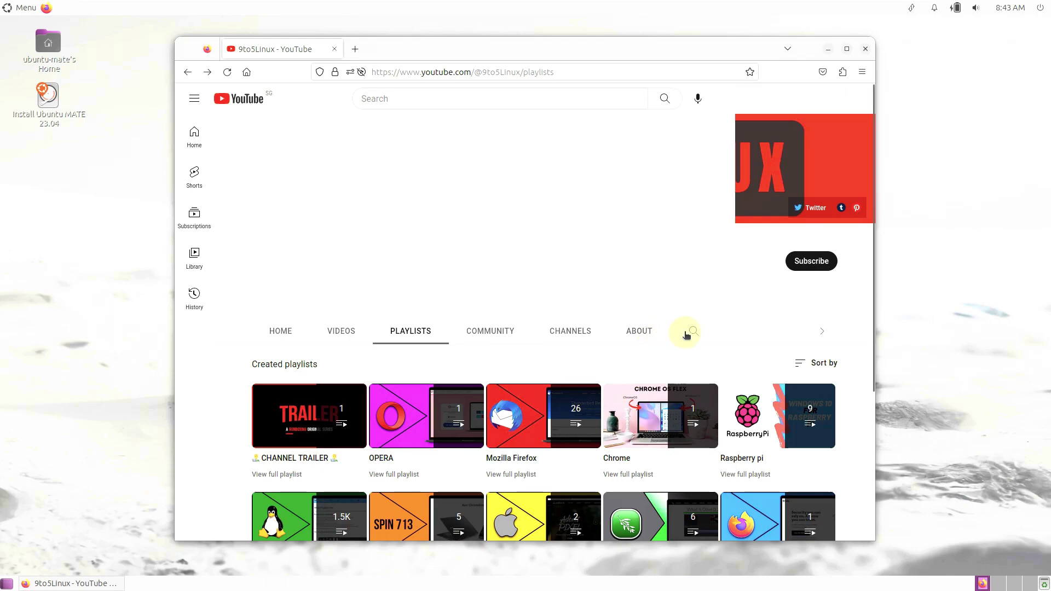
- Search the 9to5Linux channel for 'mx linux'
{"action": "left_click", "coordinate": [691, 332]}
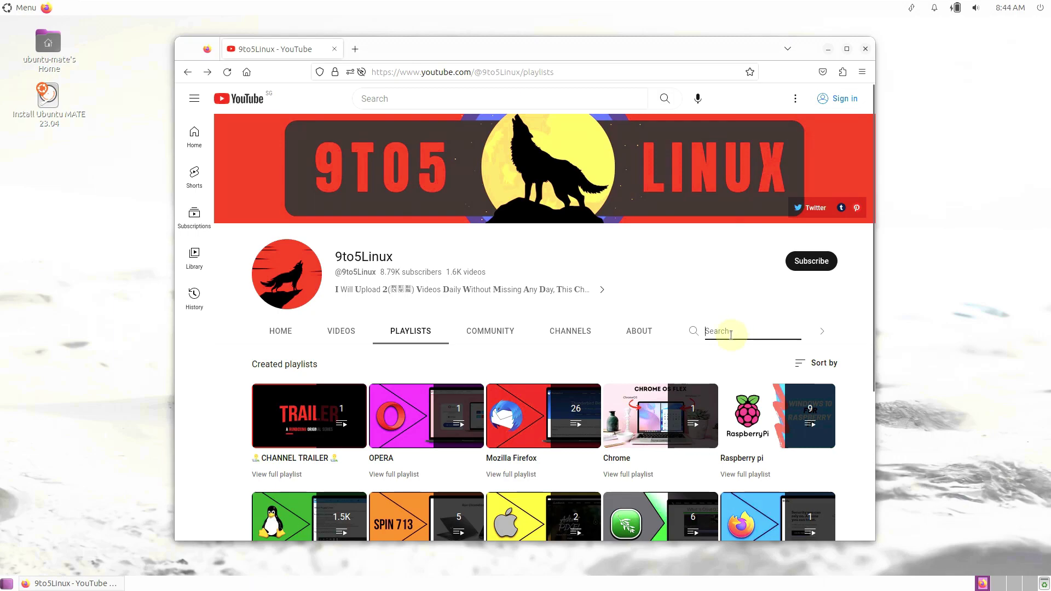
{"action": "type", "text": "mx linux"}
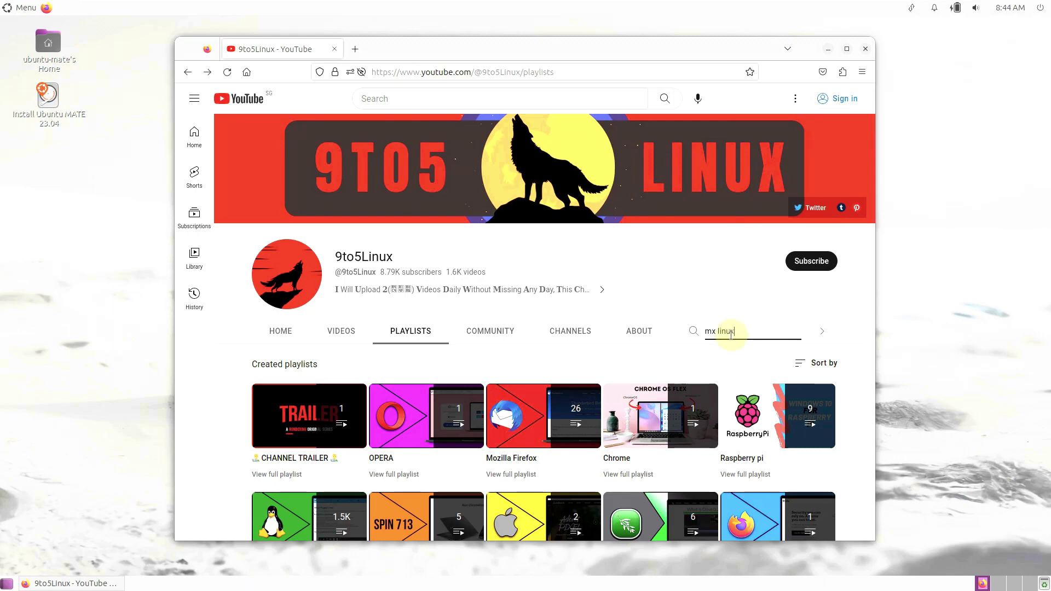
{"action": "key", "text": "Return"}
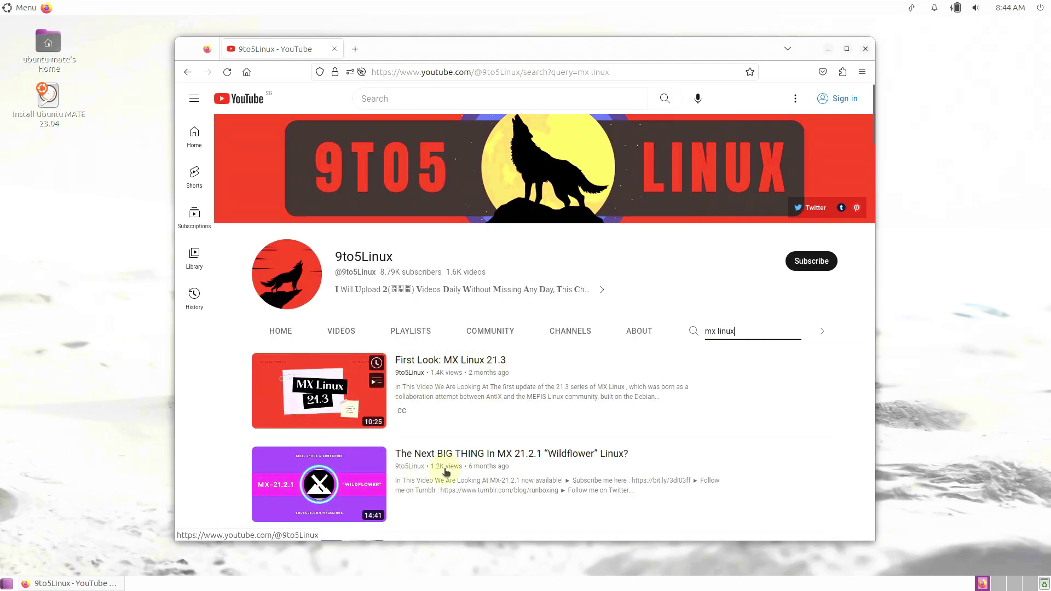
- Open the 9to5Linux About tab and scroll through its description, join date and view count
{"action": "left_click", "coordinate": [624, 338]}
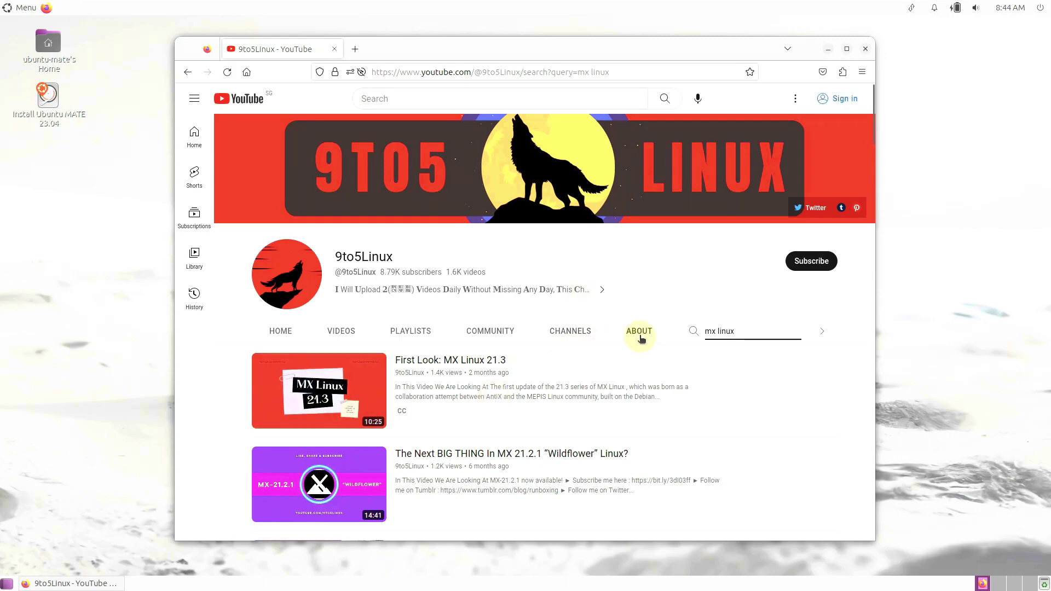
{"action": "scroll", "coordinate": [468, 346], "scroll_direction": "down", "scroll_amount": 2}
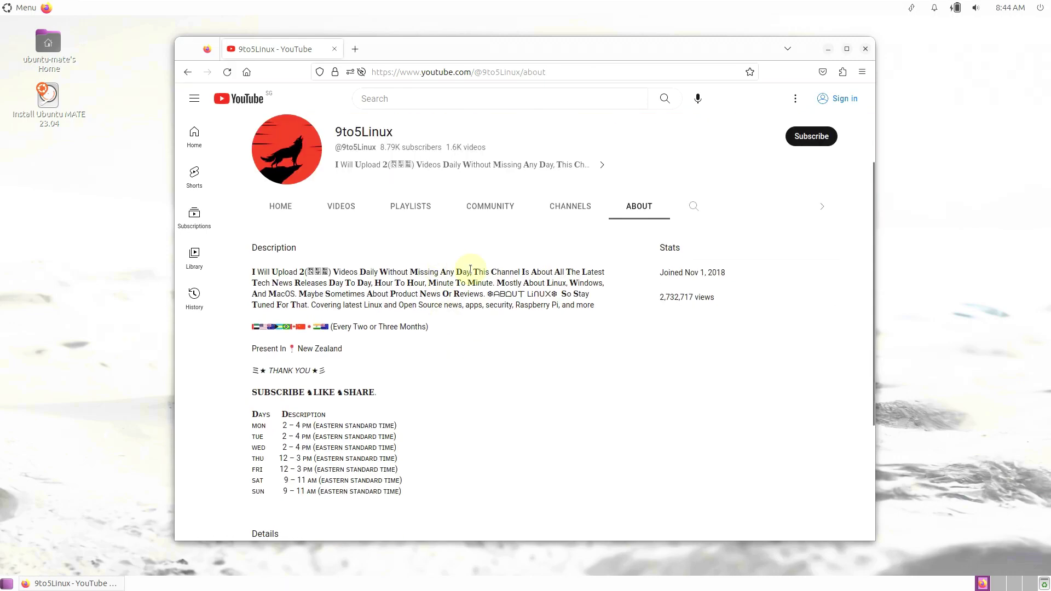
{"action": "left_click_drag", "start_coordinate": [471, 270], "coordinate": [502, 360]}
{"action": "scroll", "coordinate": [341, 286], "scroll_direction": "down", "scroll_amount": 2}
{"action": "scroll", "coordinate": [521, 368], "scroll_direction": "up", "scroll_amount": 1}
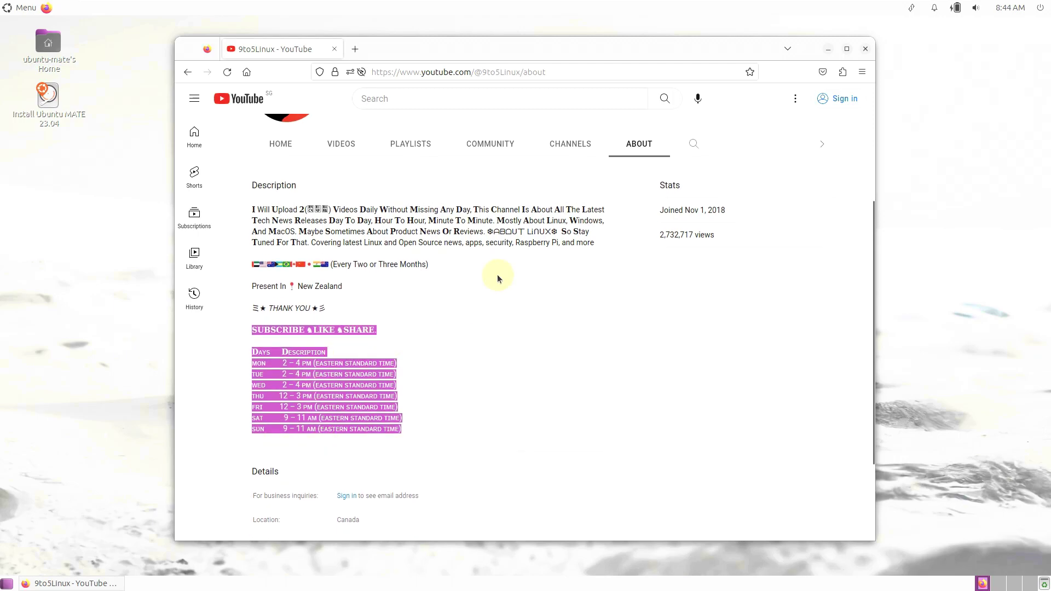
{"action": "scroll", "coordinate": [497, 274], "scroll_direction": "up", "scroll_amount": 1}
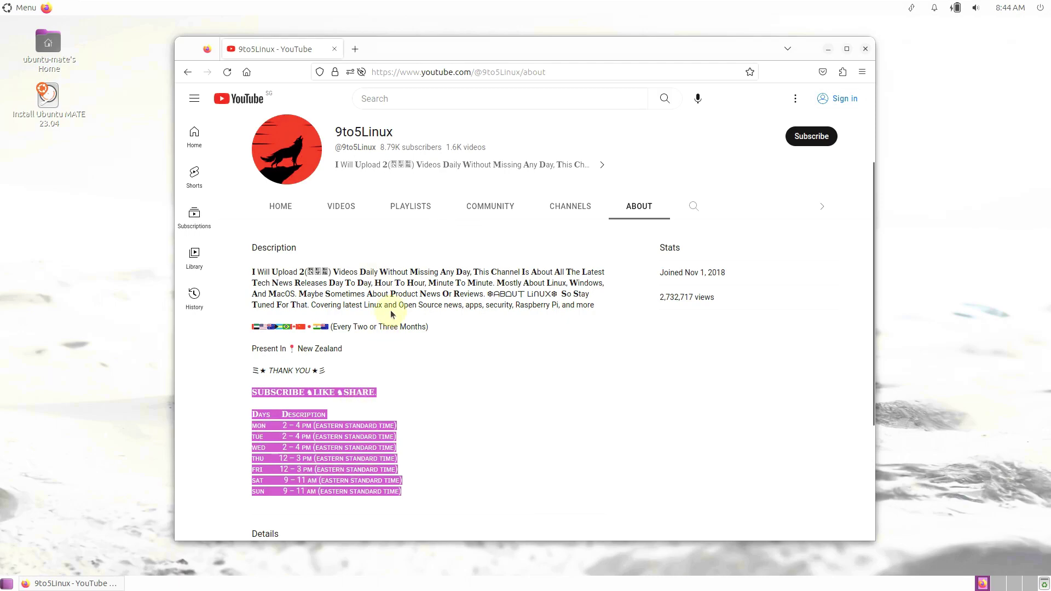
{"action": "scroll", "coordinate": [399, 302], "scroll_direction": "up", "scroll_amount": 1}
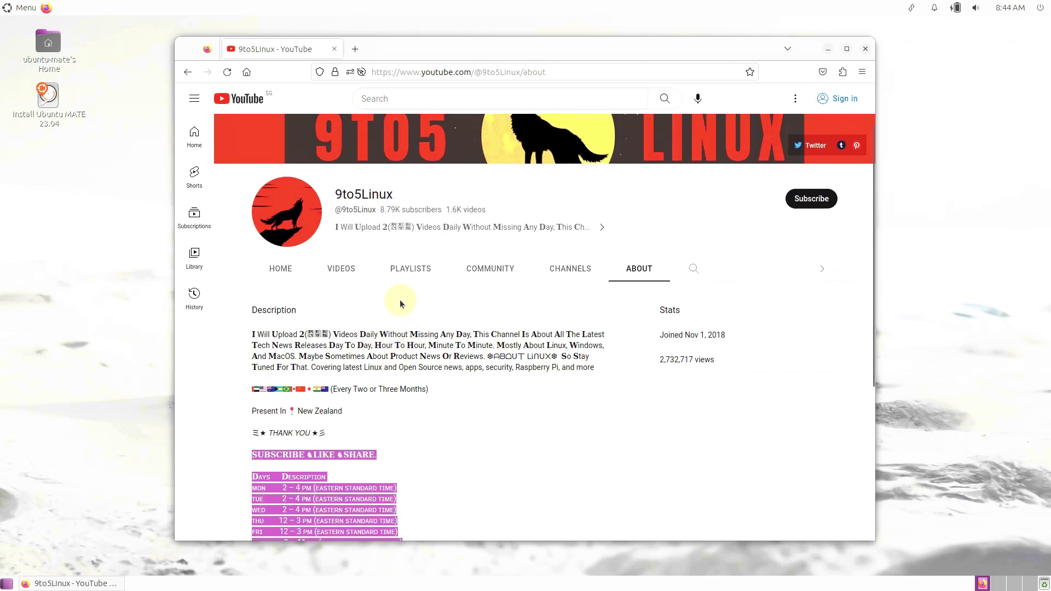
{"action": "scroll", "coordinate": [504, 283], "scroll_direction": "up", "scroll_amount": 1}
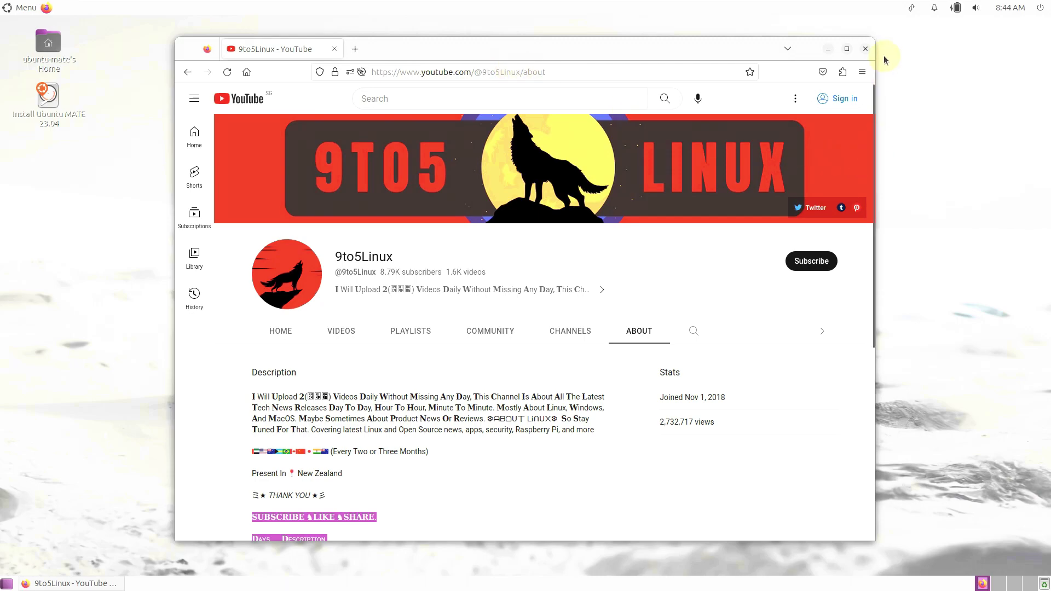
- Close Firefox and launch MATE System Monitor from the System Tools menu
{"action": "left_click", "coordinate": [864, 50]}
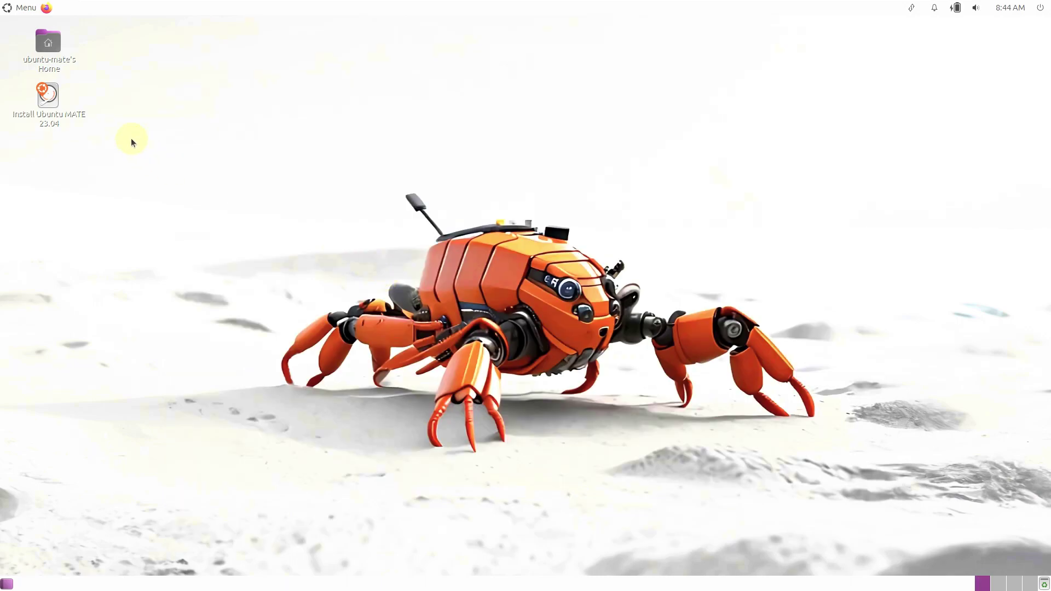
{"action": "left_click", "coordinate": [24, 8]}
{"action": "mouse_move", "coordinate": [60, 219]}
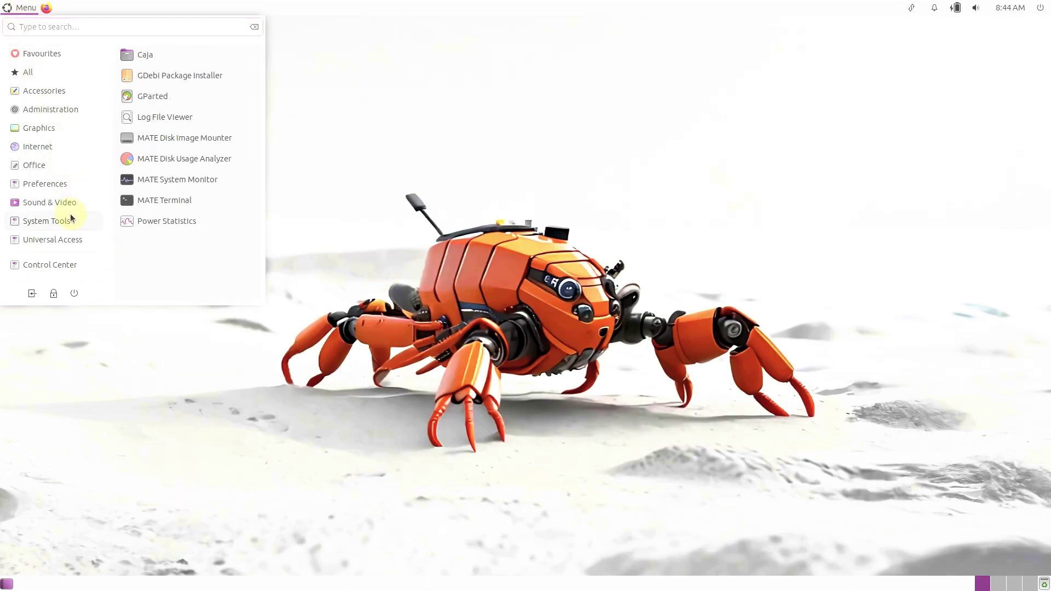
{"action": "left_click", "coordinate": [194, 181]}
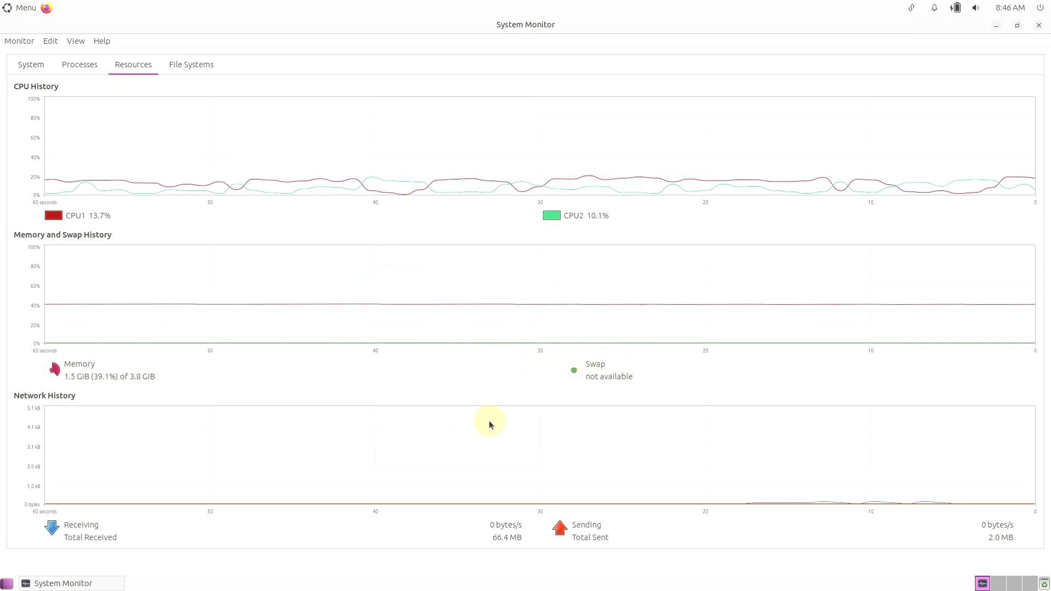
- Check the System page showing Release 23.04 and MATE 1.26.0, then close System Monitor
{"action": "left_click", "coordinate": [31, 63]}
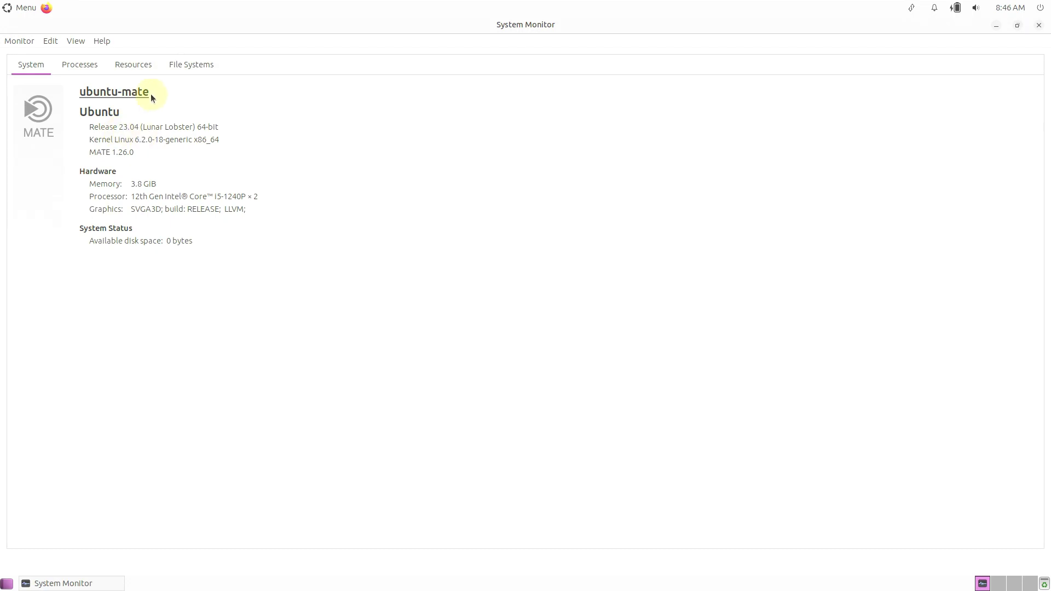
{"action": "left_click", "coordinate": [1038, 26]}
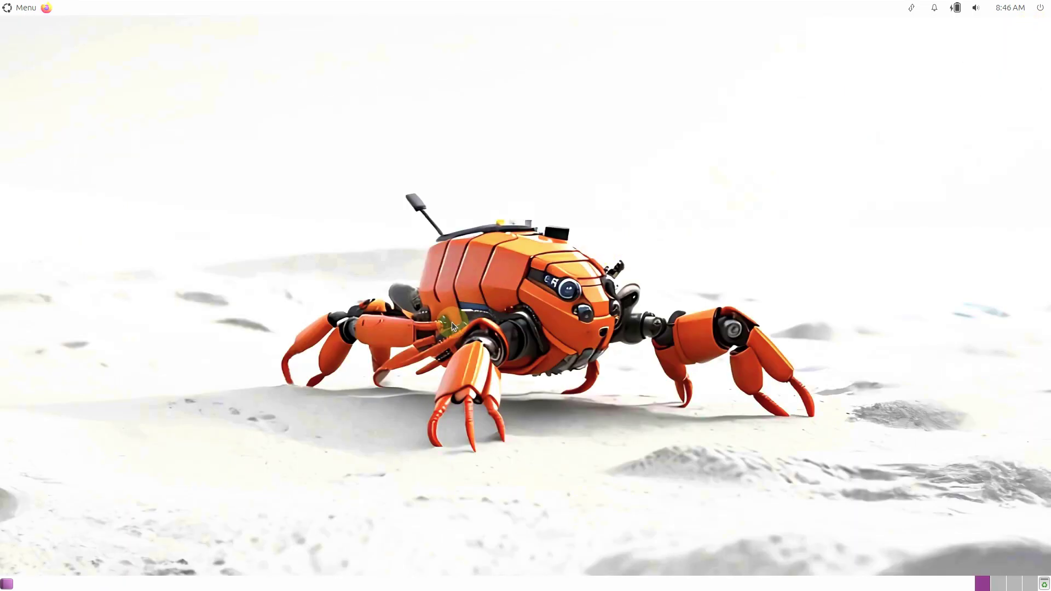
{"action": "left_click", "coordinate": [21, 8]}
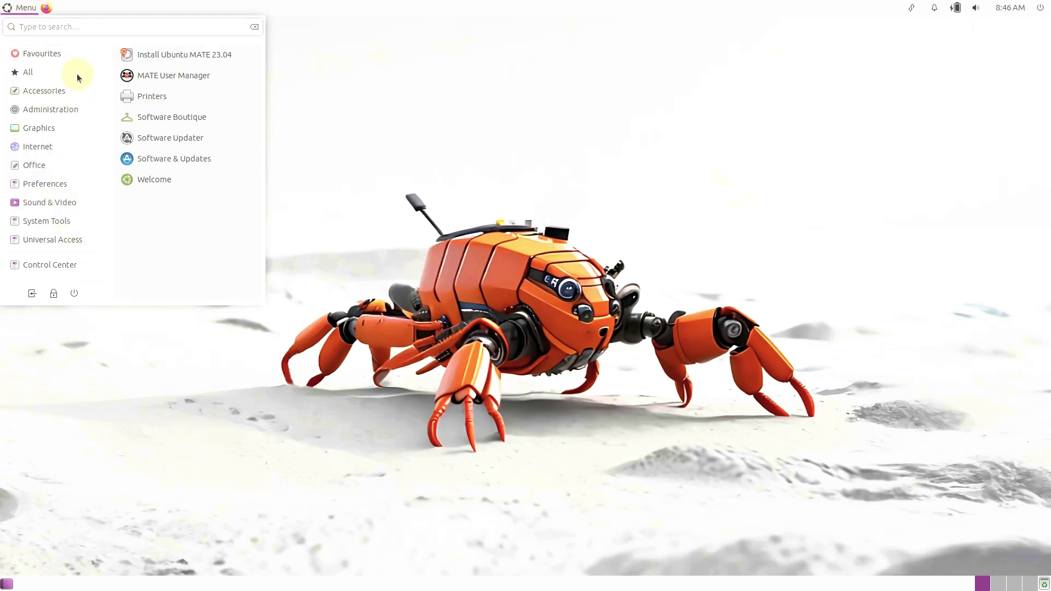
{"action": "left_click", "coordinate": [66, 265]}
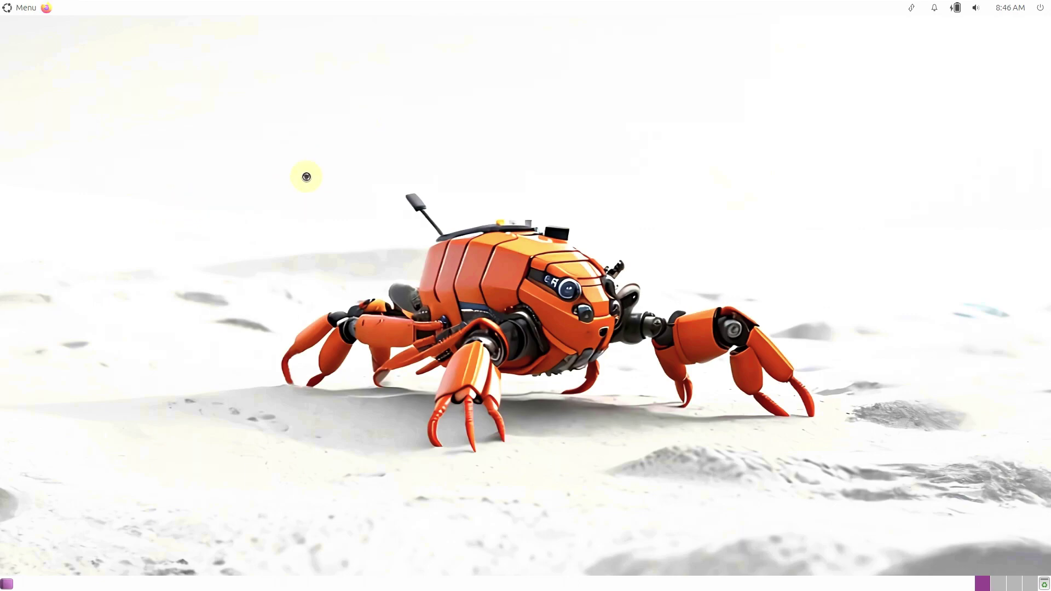
- Choose Shut Down… from the top-panel power menu and nudge the confirmation dialog slightly
{"action": "left_click", "coordinate": [1039, 12]}
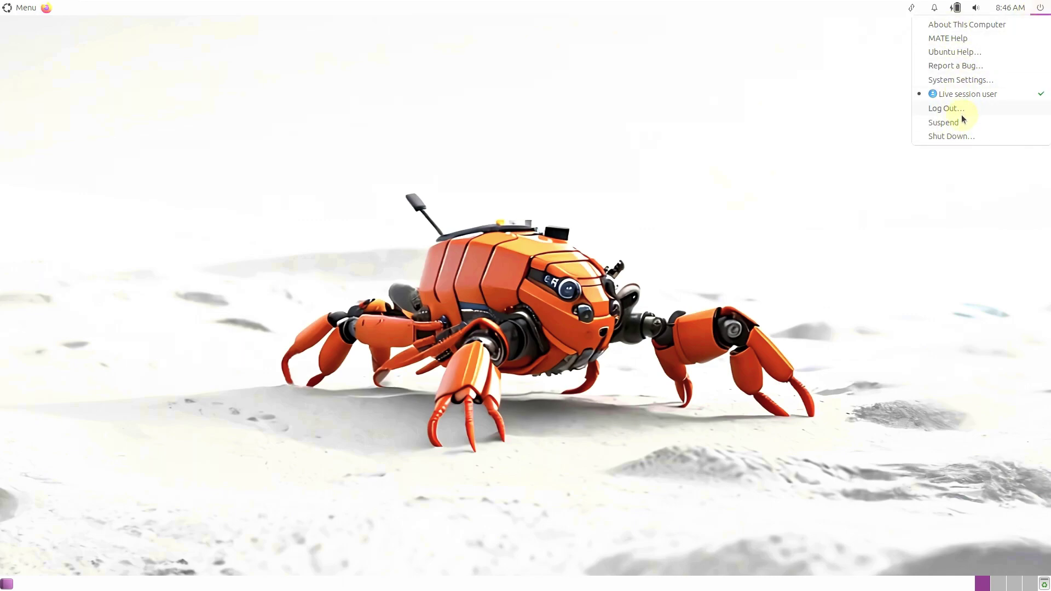
{"action": "left_click", "coordinate": [950, 136]}
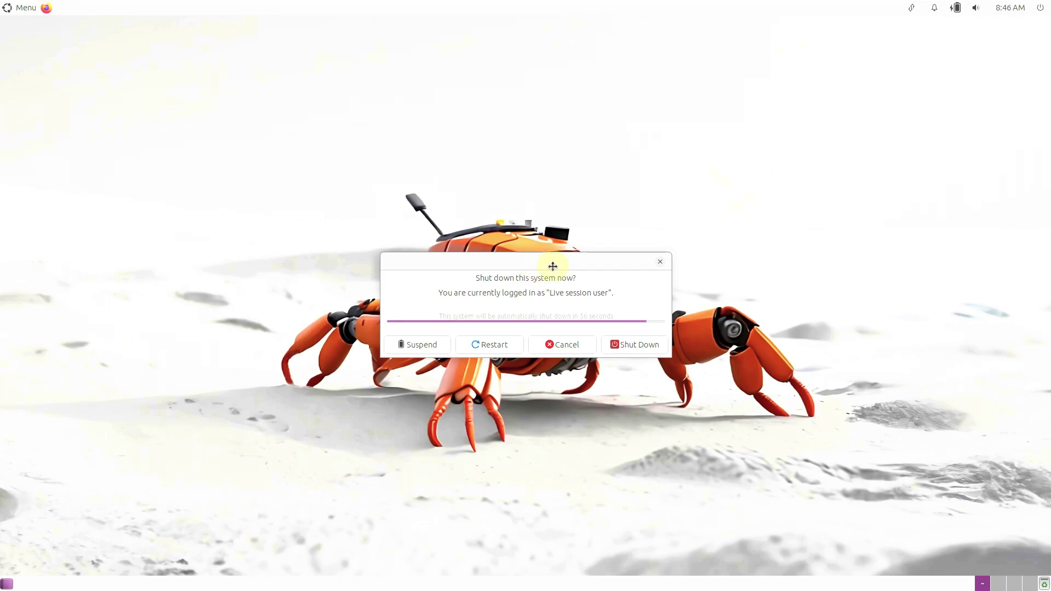
{"action": "mouse_move", "coordinate": [539, 267]}
{"action": "left_mouse_down"}
{"action": "mouse_move", "coordinate": [615, 249]}
{"action": "mouse_move", "coordinate": [502, 257]}
{"action": "mouse_move", "coordinate": [542, 274]}
{"action": "left_mouse_up"}
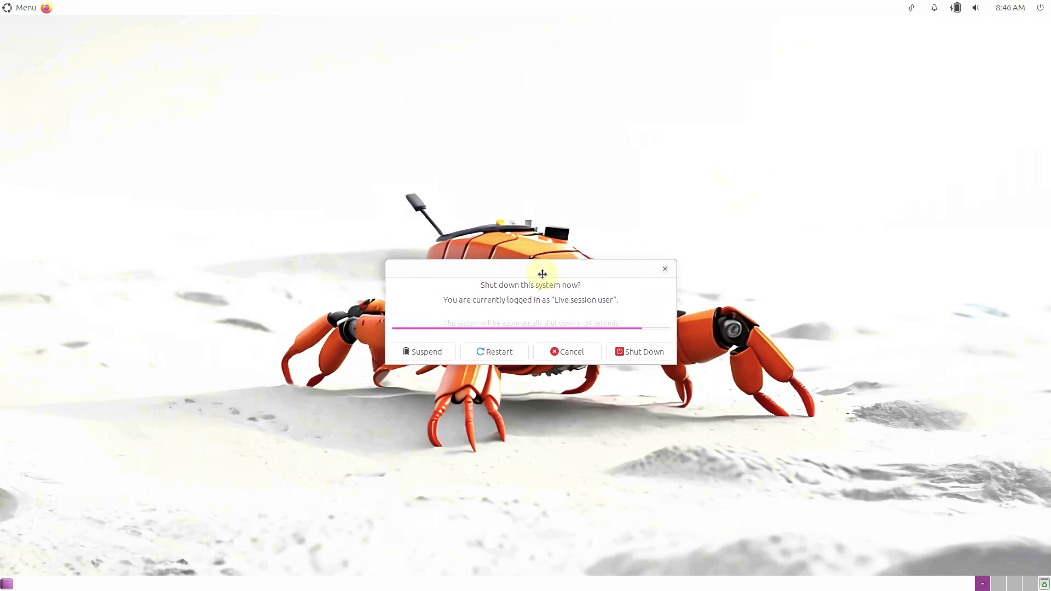